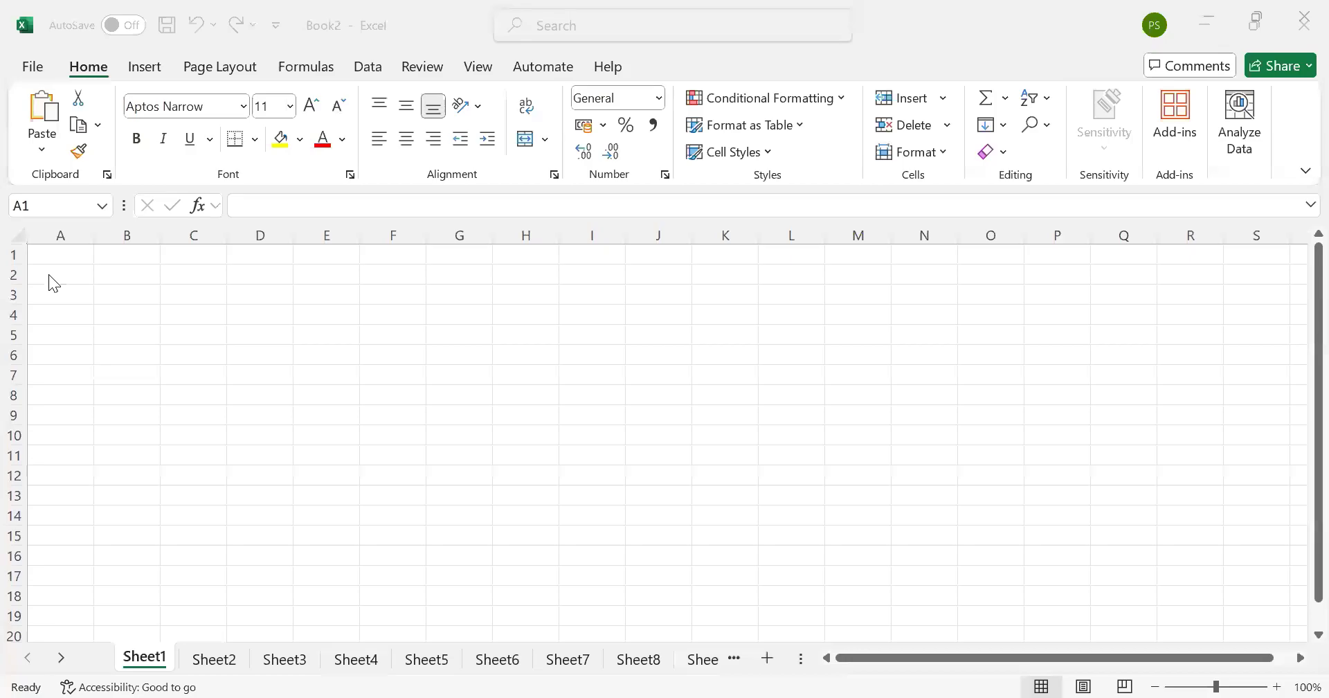
Step: Enter the first four student names in A1 through A4
{"action": "left_click", "coordinate": [129, 275]}
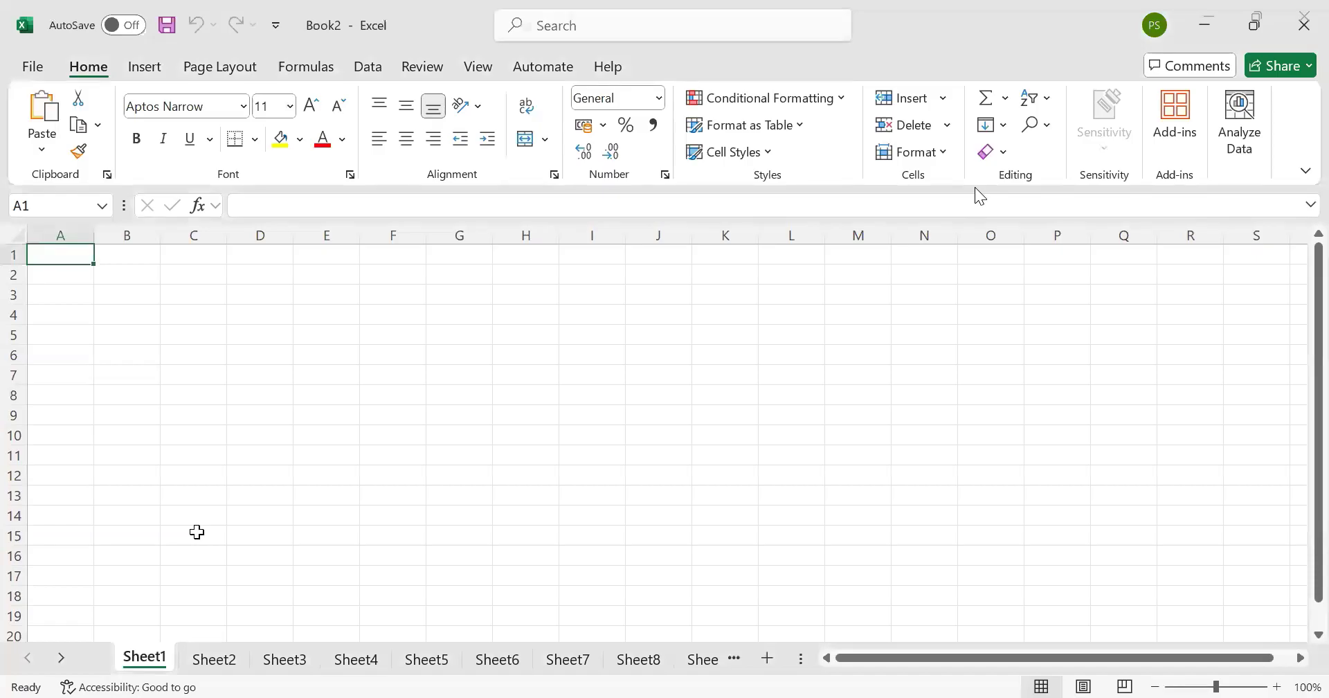
{"action": "type", "text": "P"}
{"action": "type", "text": "unee"}
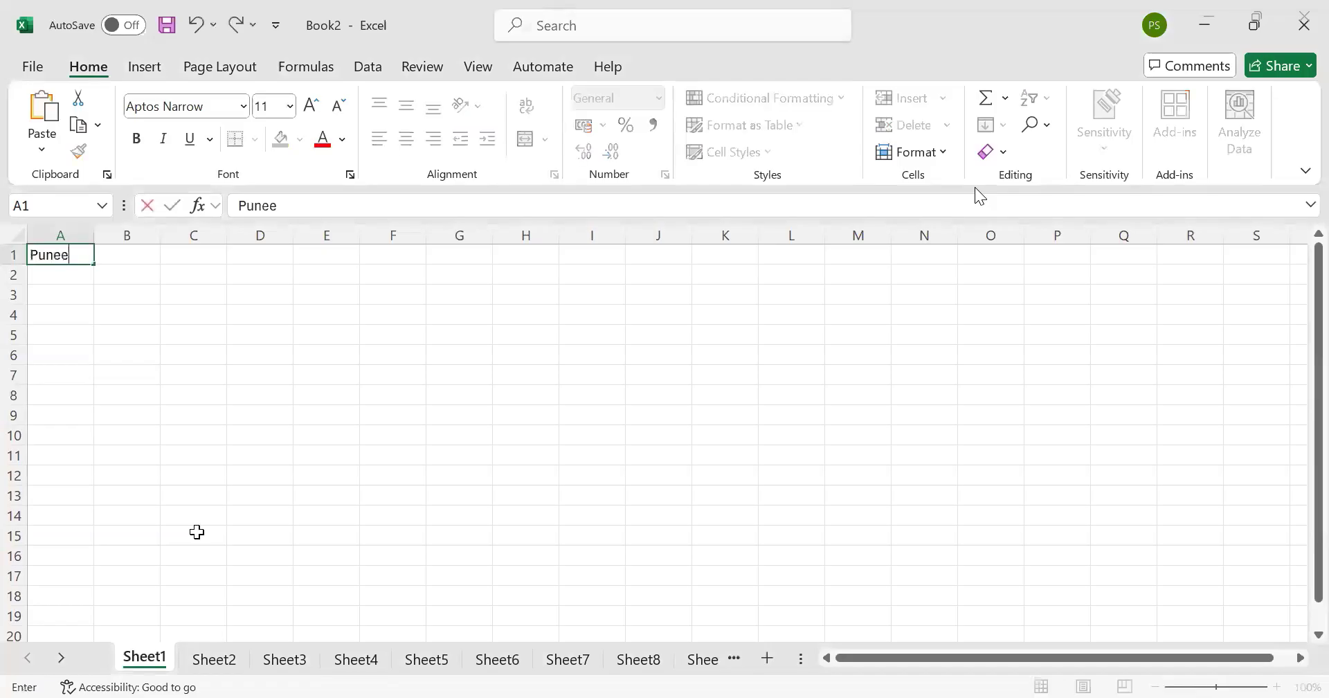
{"action": "type", "text": "t"}
{"action": "key", "text": "Return"}
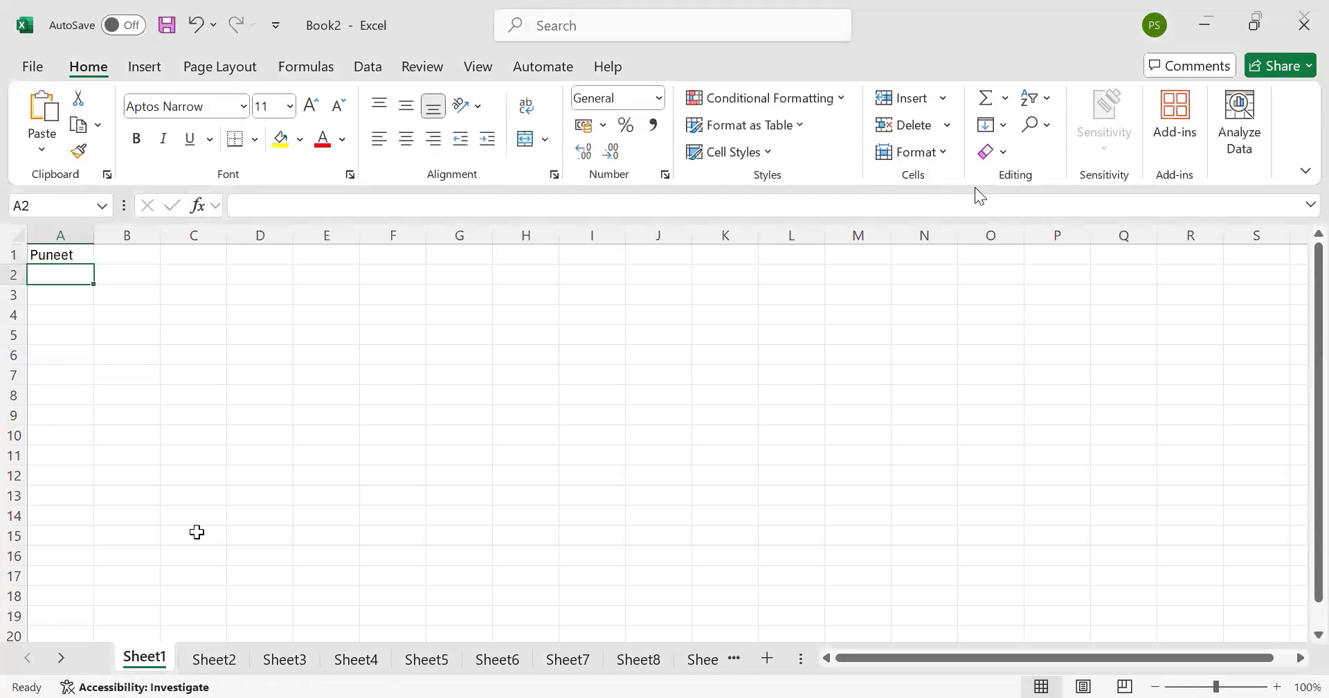
{"action": "type", "text": "Murali"}
{"action": "key", "text": "Return"}
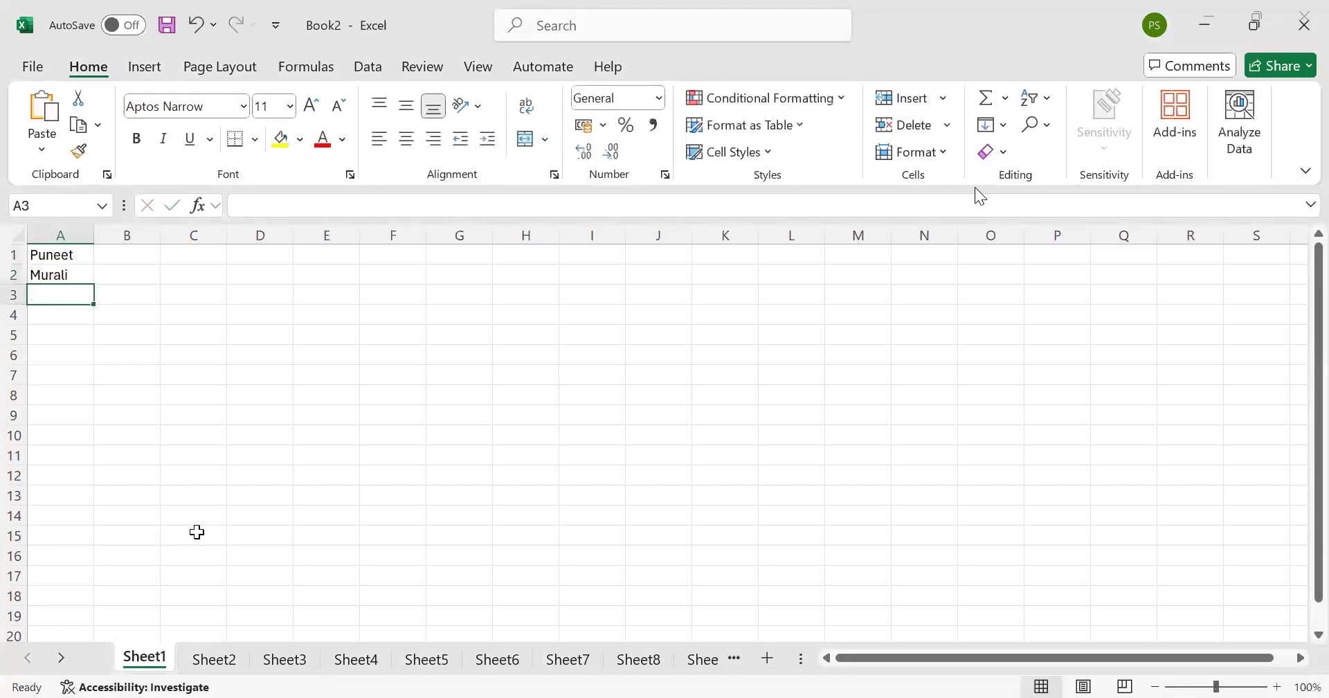
{"action": "type", "text": "Chetan"}
{"action": "key", "text": "Return"}
{"action": "type", "text": "Sha"}
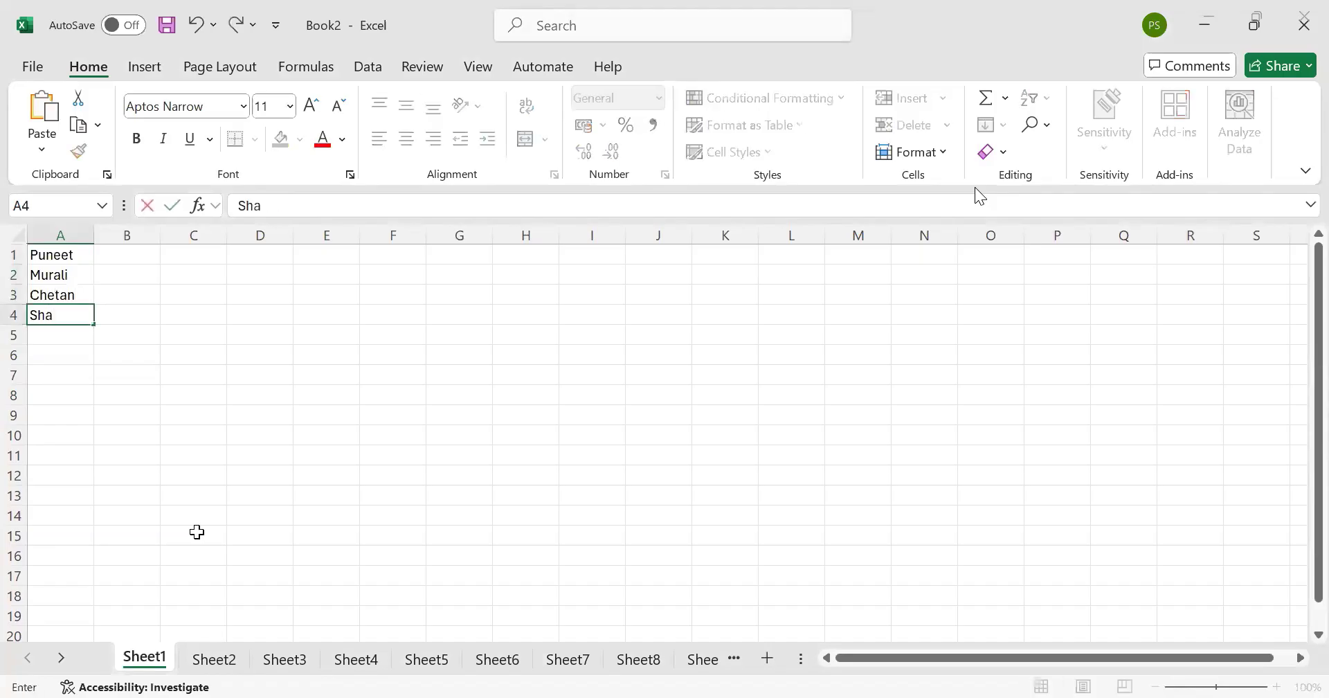
{"action": "type", "text": "shi"}
{"action": "key", "text": "Return"}
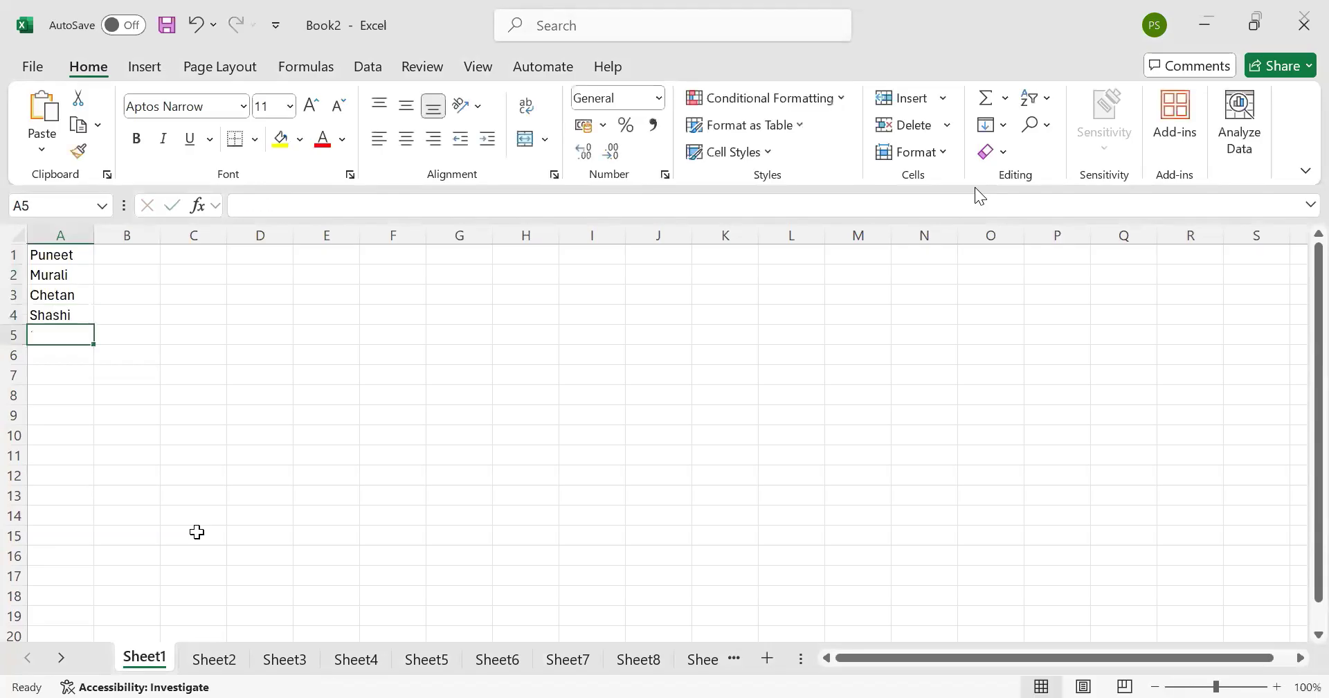
Step: Enter the next four student names in A5 through A8, fixing a typo in the fifth
{"action": "type", "text": "Shr"}
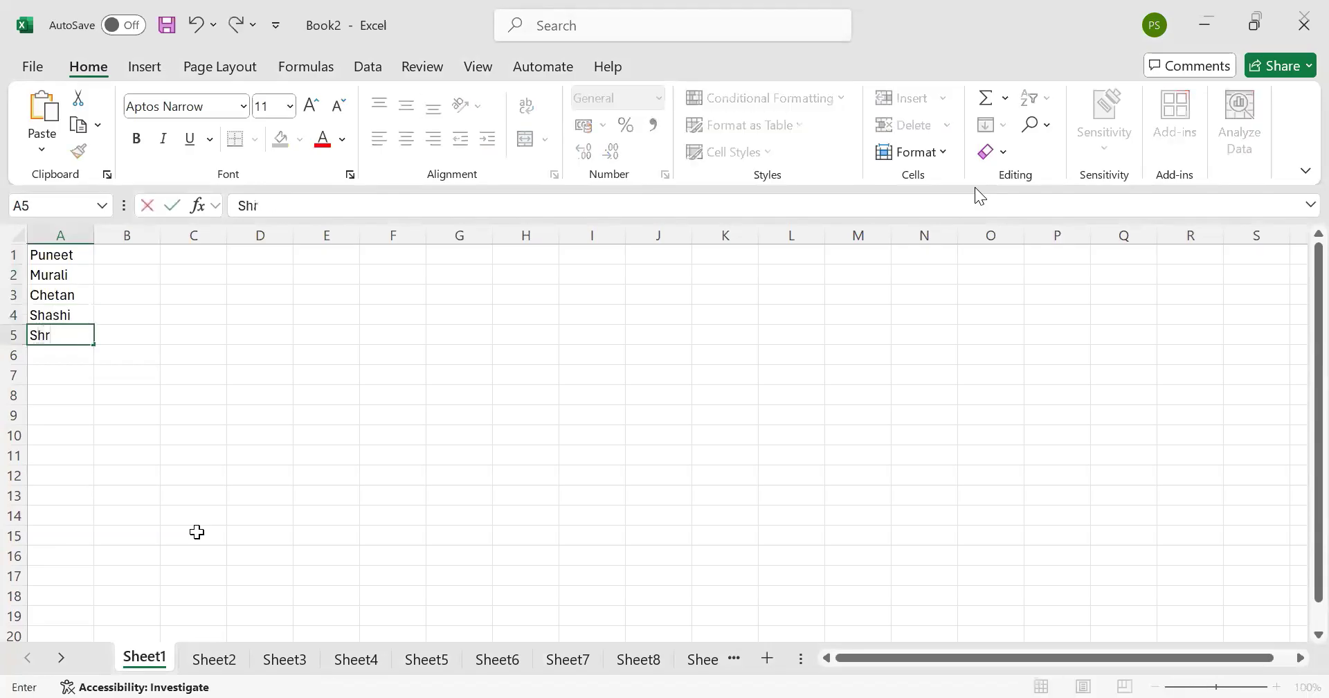
{"action": "key", "text": "BackSpace"}
{"action": "type", "text": "arath"}
{"action": "key", "text": "Return"}
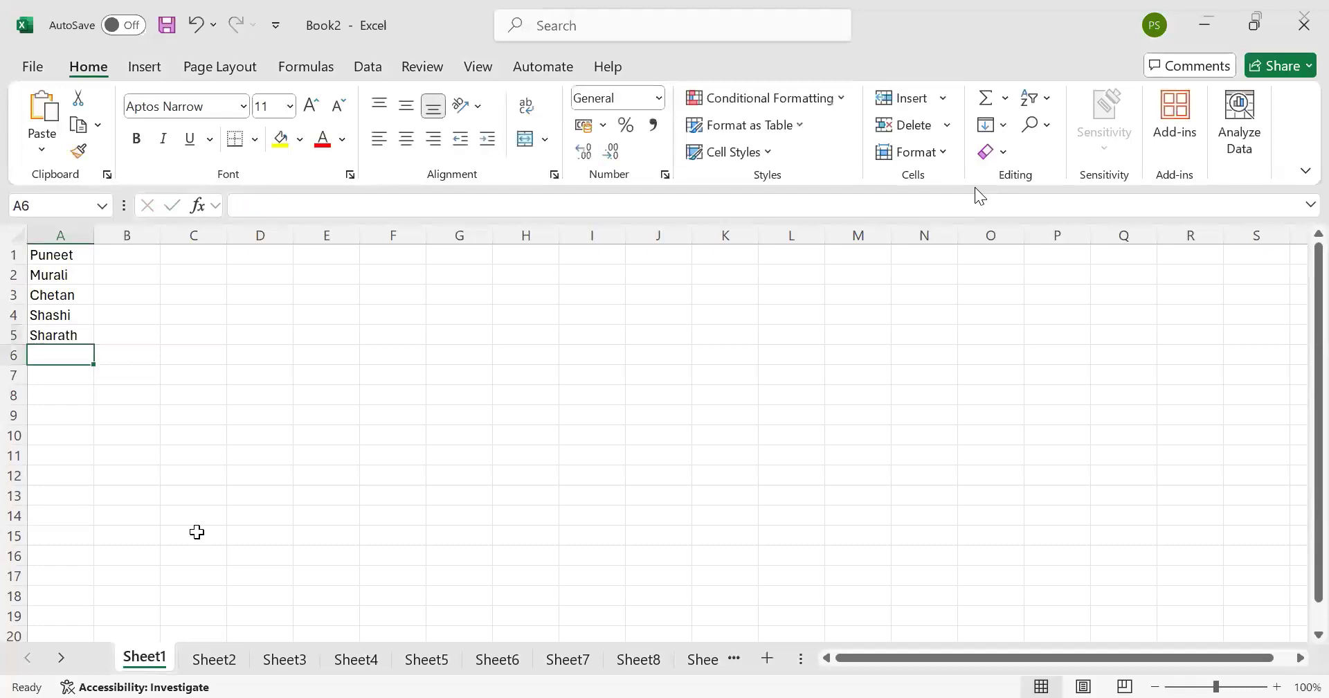
{"action": "type", "text": "Pavan"}
{"action": "key", "text": "Return"}
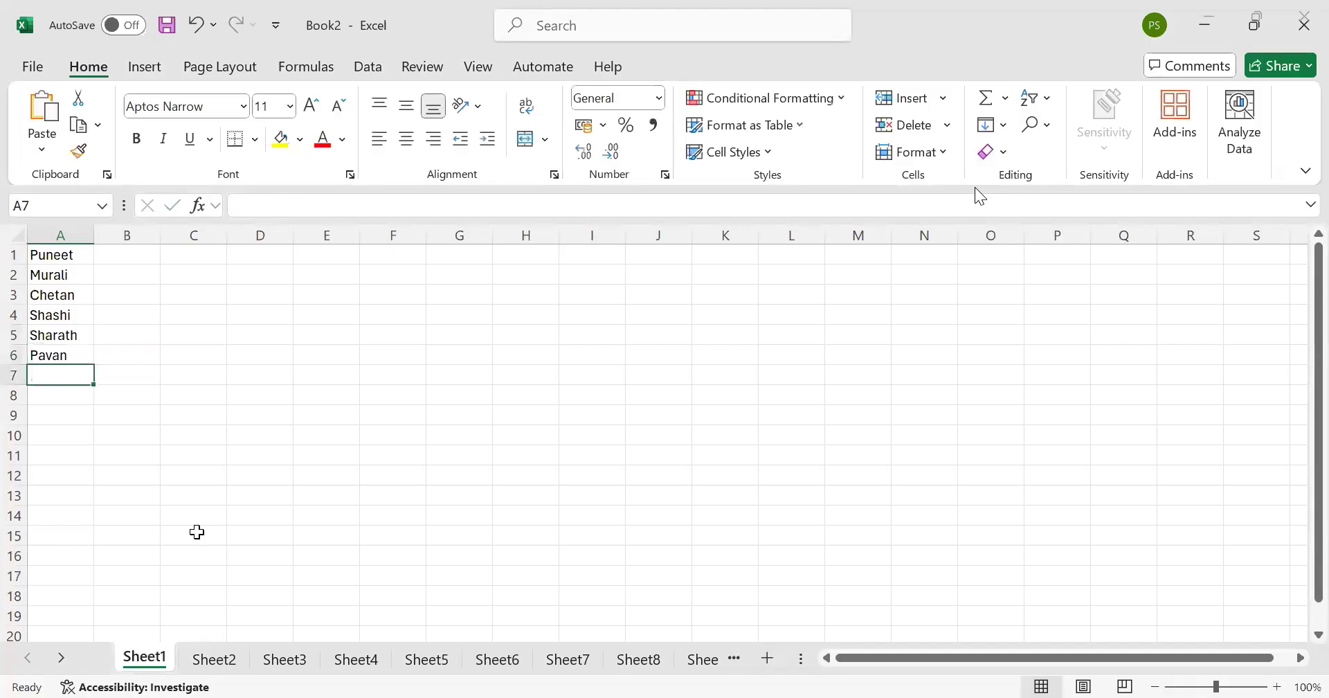
{"action": "type", "text": "Sandeep"}
{"action": "key", "text": "Return"}
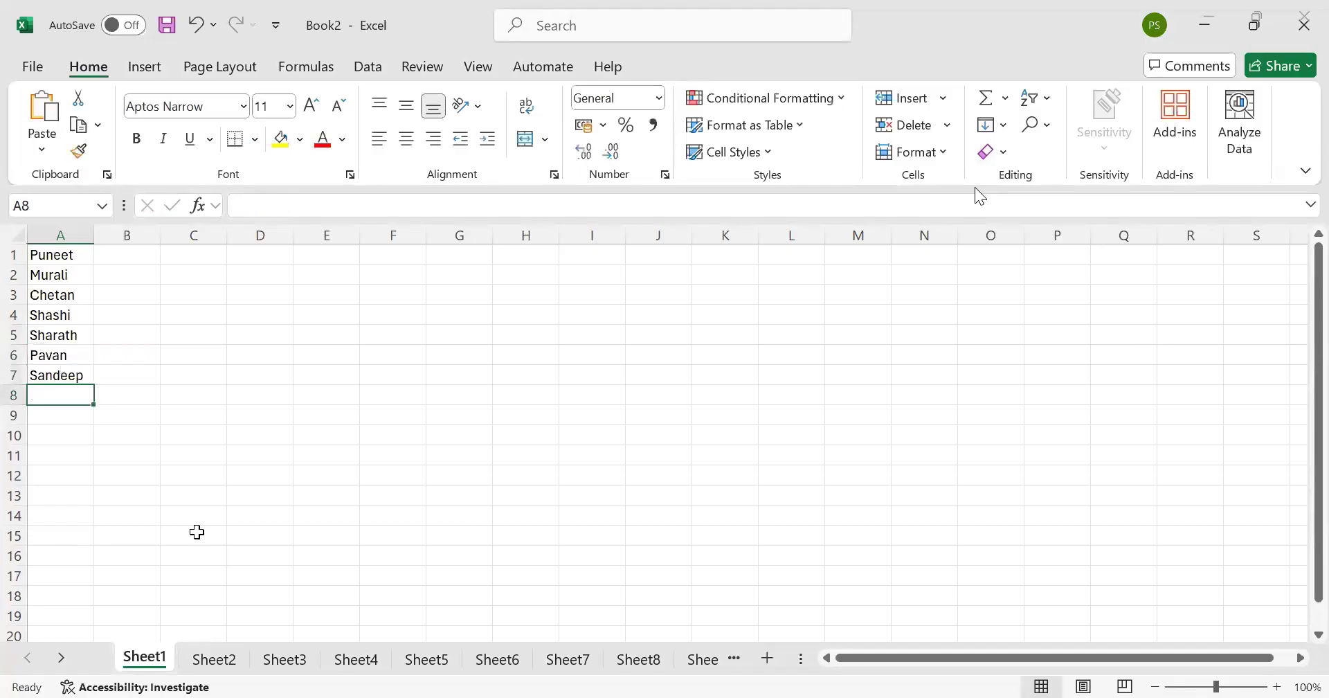
{"action": "type", "text": "Gagan"}
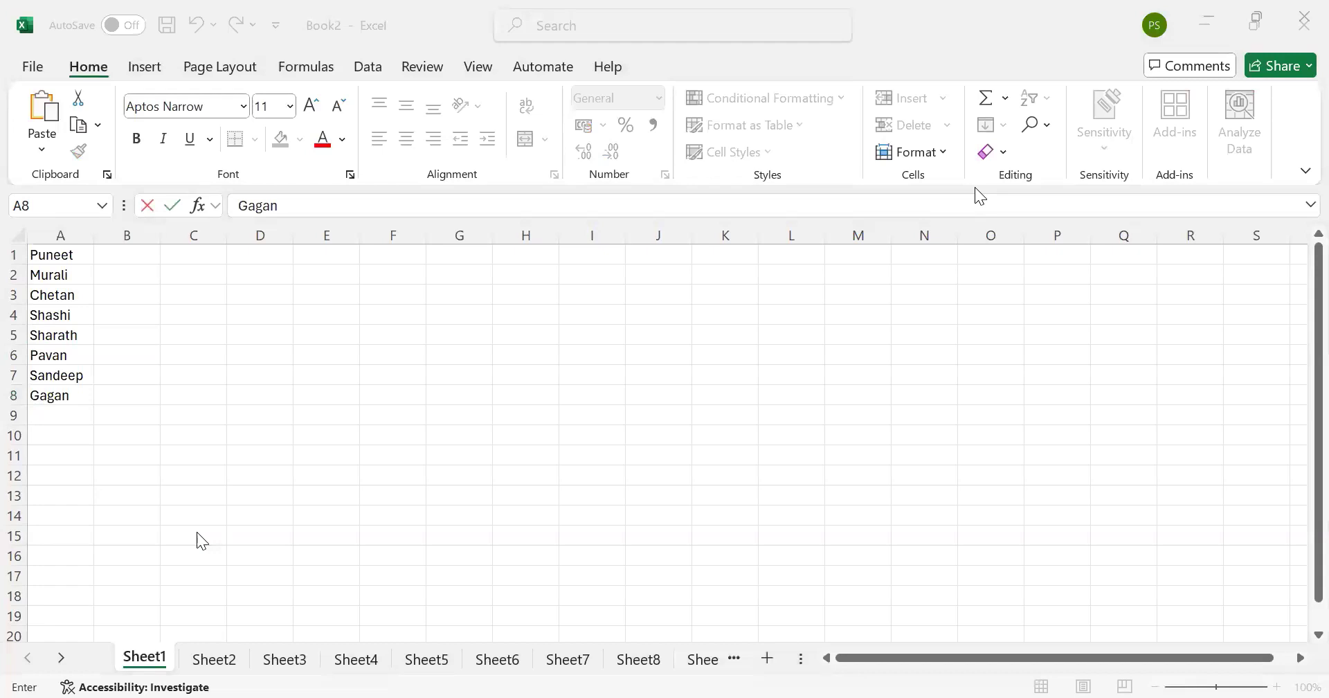
Step: Copy the eight names in A1:A8 and paste them starting at A9
{"action": "key", "text": "Up"}
{"action": "key", "text": "Up"}
{"action": "key", "text": "Up"}
{"action": "key", "text": "Up"}
{"action": "key", "text": "Up"}
{"action": "key", "text": "Up"}
{"action": "key", "text": "Up"}
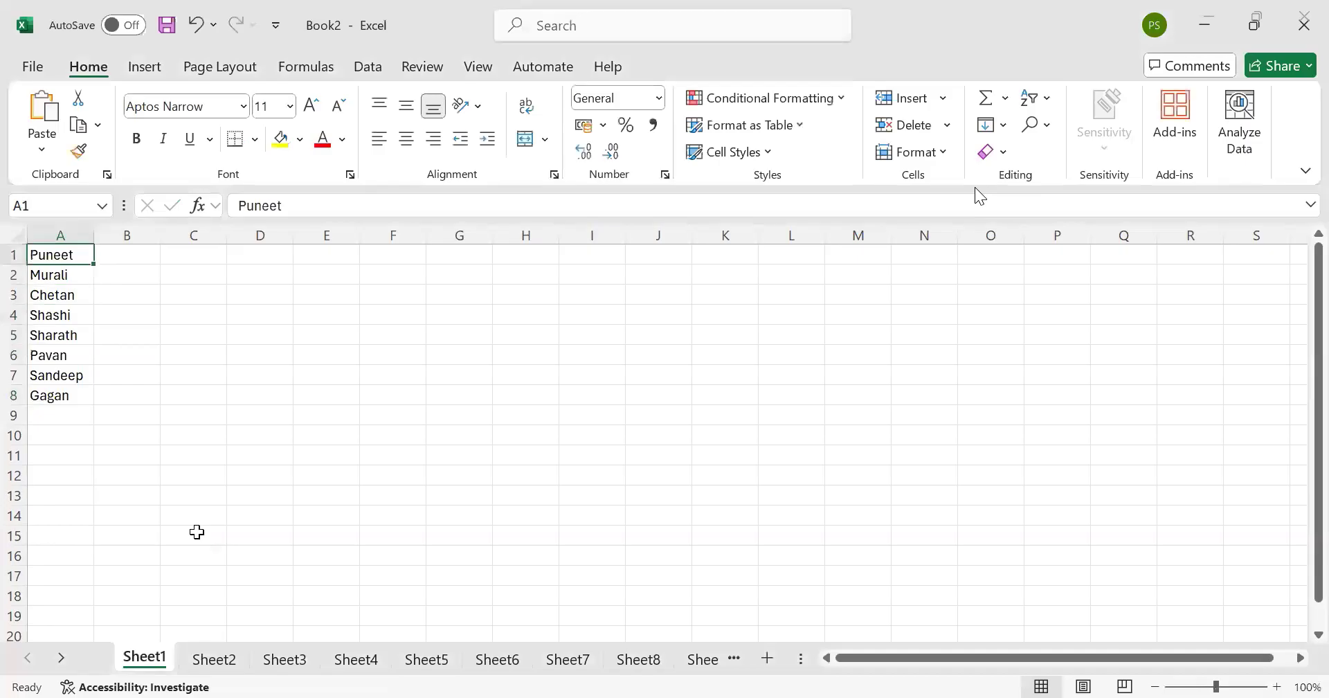
{"action": "key", "text": "shift+Down"}
{"action": "key", "text": "shift+Down"}
{"action": "key", "text": "shift+Down"}
{"action": "key", "text": "shift+Down"}
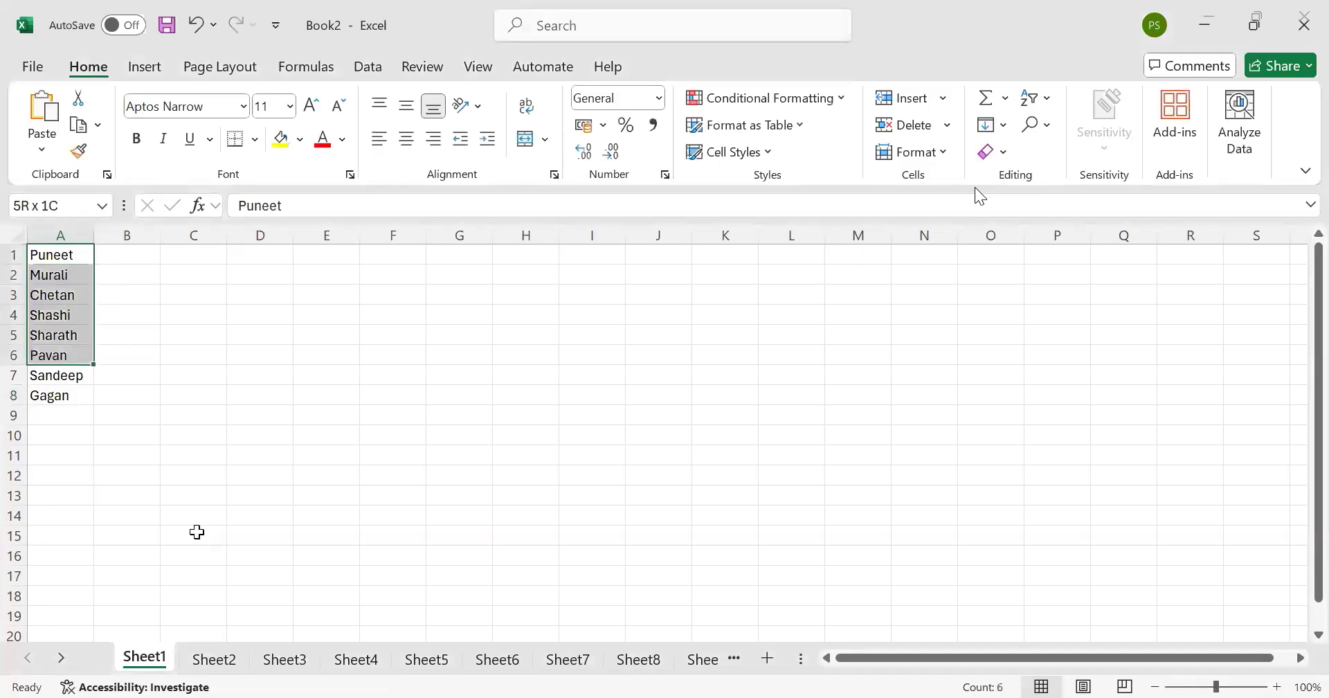
{"action": "key", "text": "shift+Down"}
{"action": "key", "text": "shift+Down"}
{"action": "key", "text": "ctrl+c"}
{"action": "key", "text": "Down"}
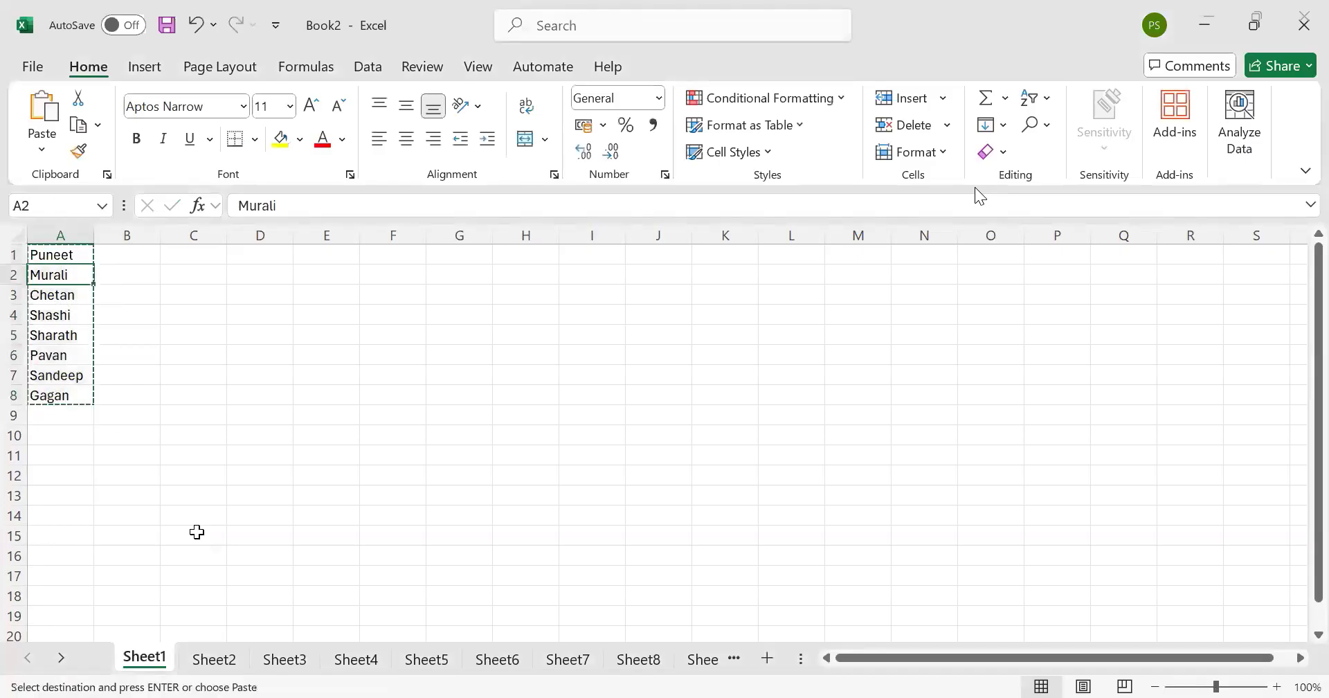
{"action": "key", "text": "Down"}
{"action": "key", "text": "Down"}
{"action": "key", "text": "Down"}
{"action": "key", "text": "Down"}
{"action": "key", "text": "Down"}
Step: Paste the eight names again starting at A17, then move to B1
{"action": "key", "text": "Down"}
{"action": "key", "text": "Down"}
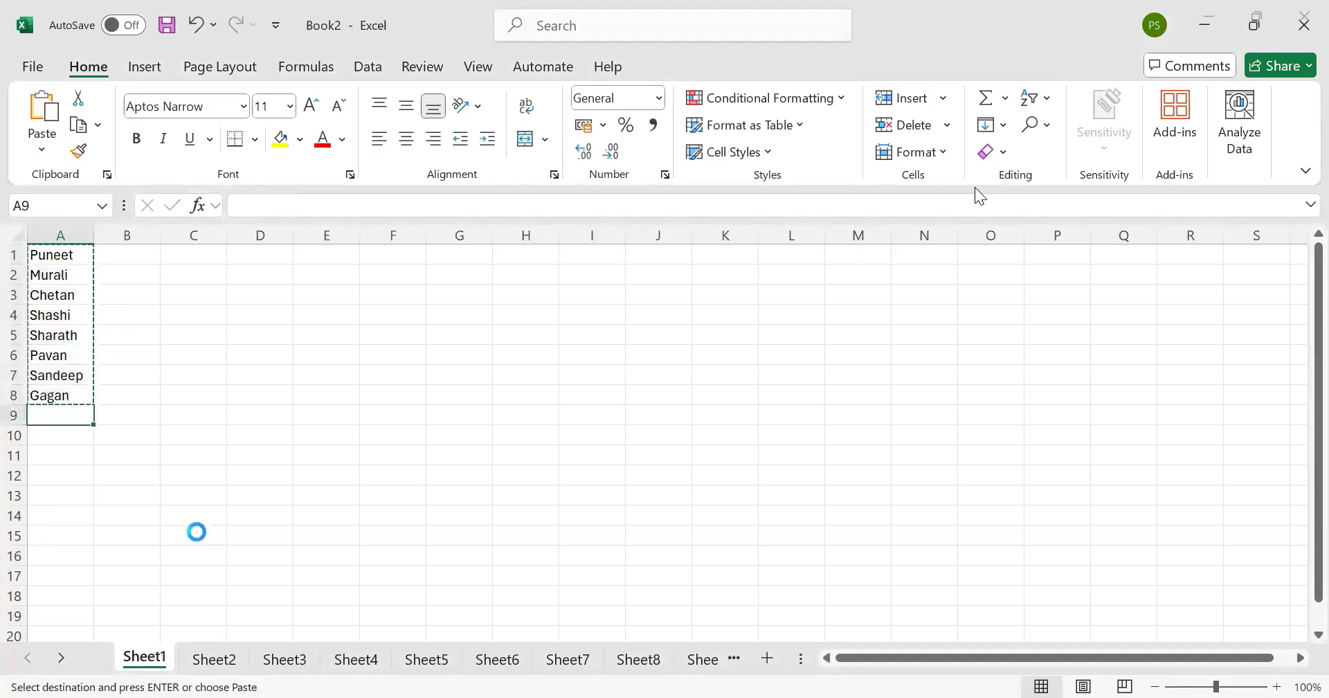
{"action": "key", "text": "ctrl+v"}
{"action": "key", "text": "Down"}
{"action": "key", "text": "Down"}
{"action": "key", "text": "Down"}
{"action": "key", "text": "Down"}
{"action": "key", "text": "Down"}
{"action": "key", "text": "Down"}
{"action": "key", "text": "Down"}
{"action": "key", "text": "Down"}
{"action": "key", "text": "Down"}
{"action": "key", "text": "Up"}
{"action": "key", "text": "Up"}
{"action": "key", "text": "ctrl+v"}
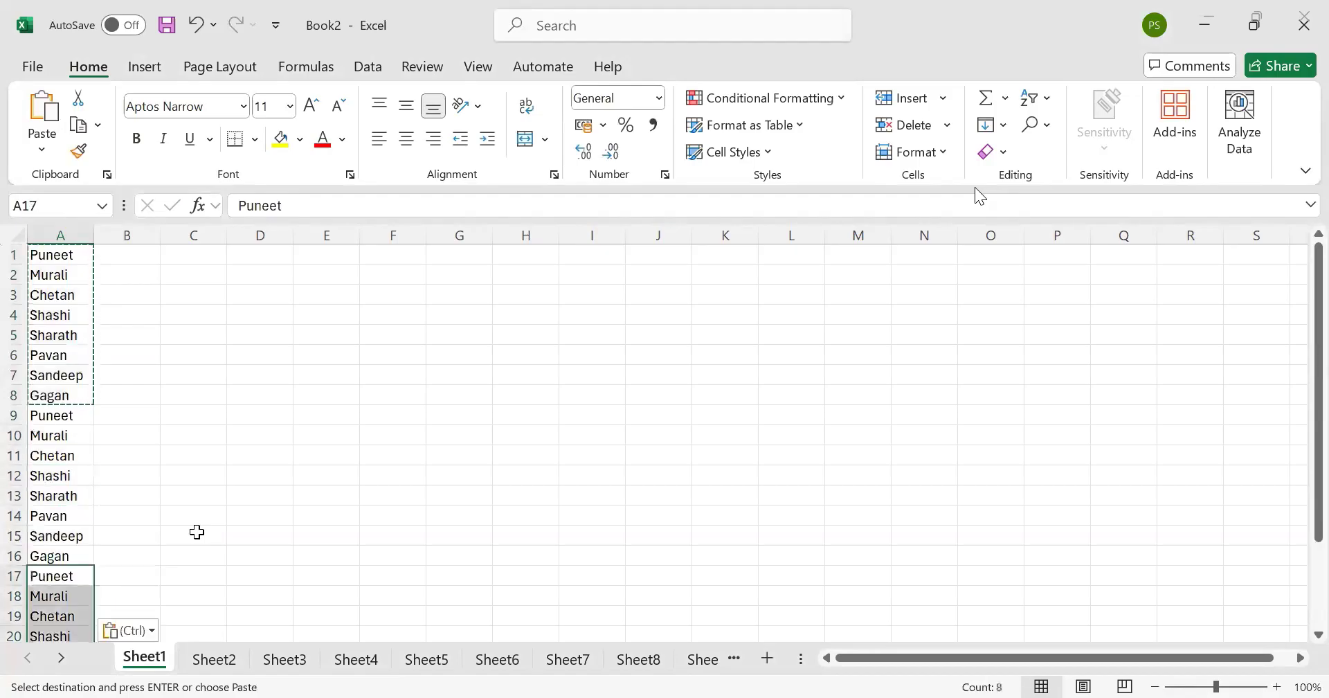
{"action": "key", "text": "Right"}
{"action": "key", "text": "Up"}
{"action": "key", "text": "ctrl+Up"}
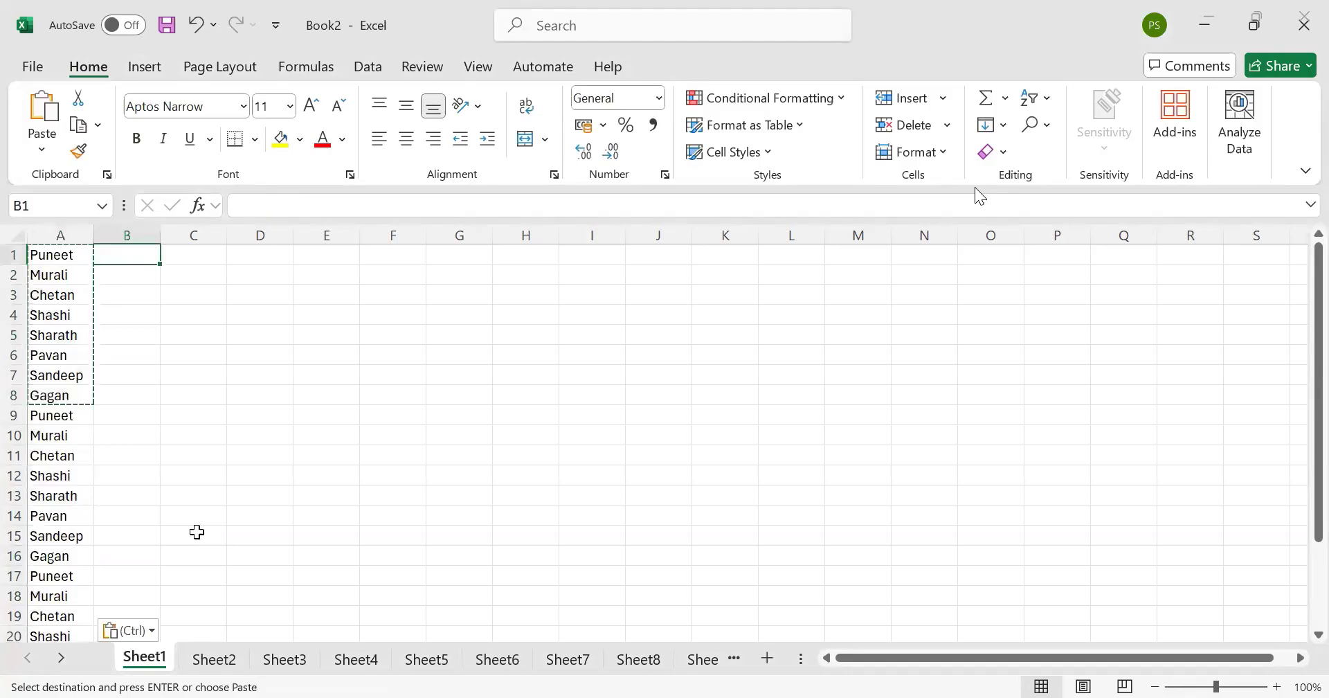
Step: Clear the copy marquee and enter Maths in B1 through B4
{"action": "key", "text": "Escape"}
{"action": "type", "text": "Mat"}
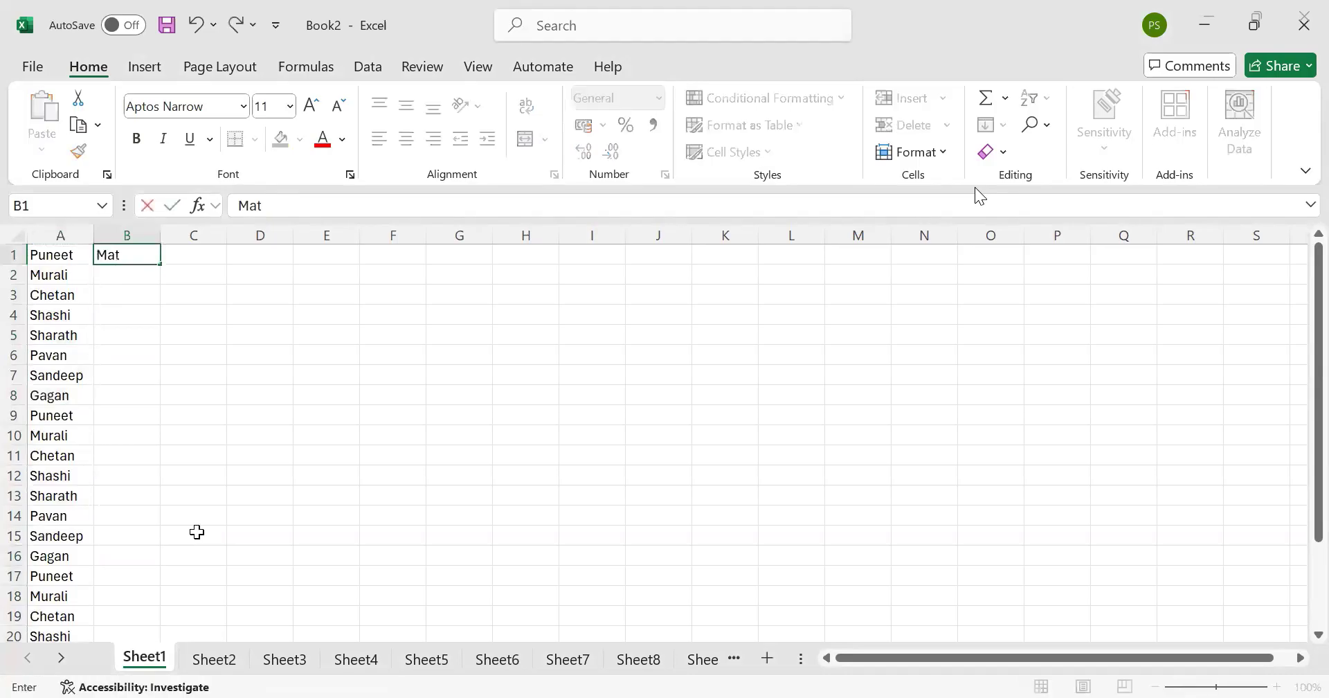
{"action": "type", "text": "hs"}
{"action": "key", "text": "Return"}
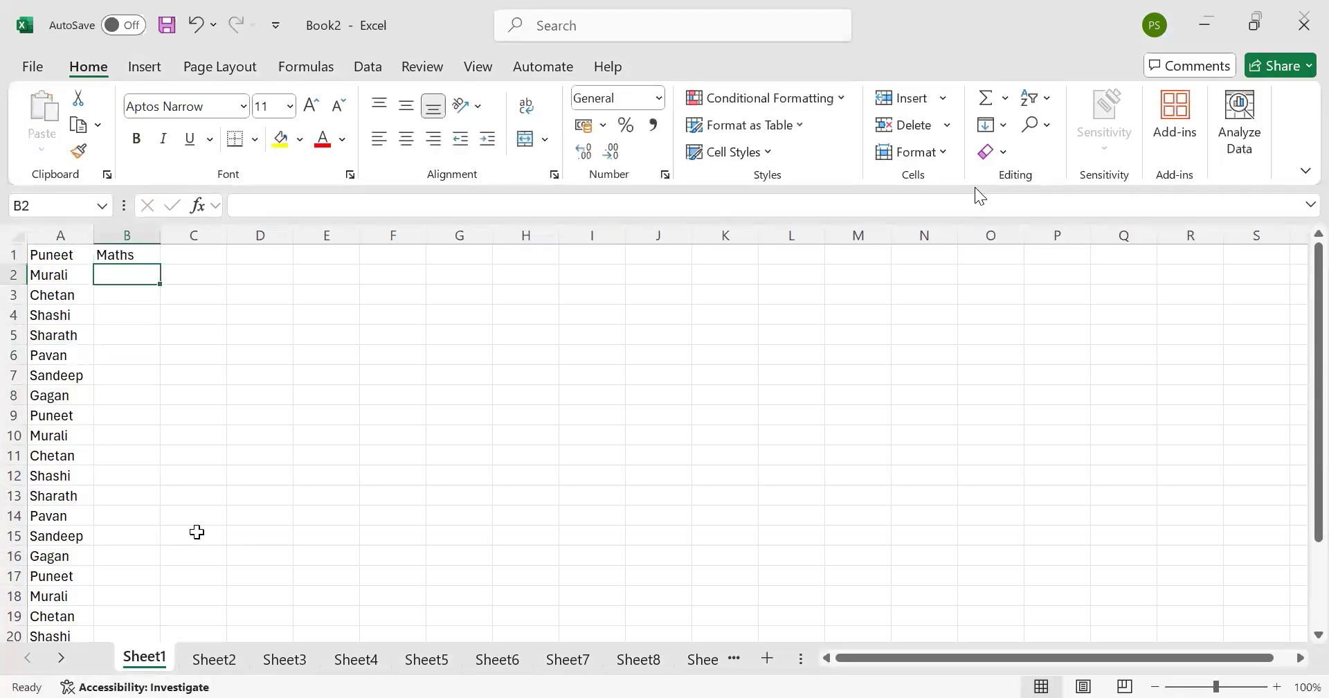
{"action": "type", "text": "Maths"}
{"action": "key", "text": "Return"}
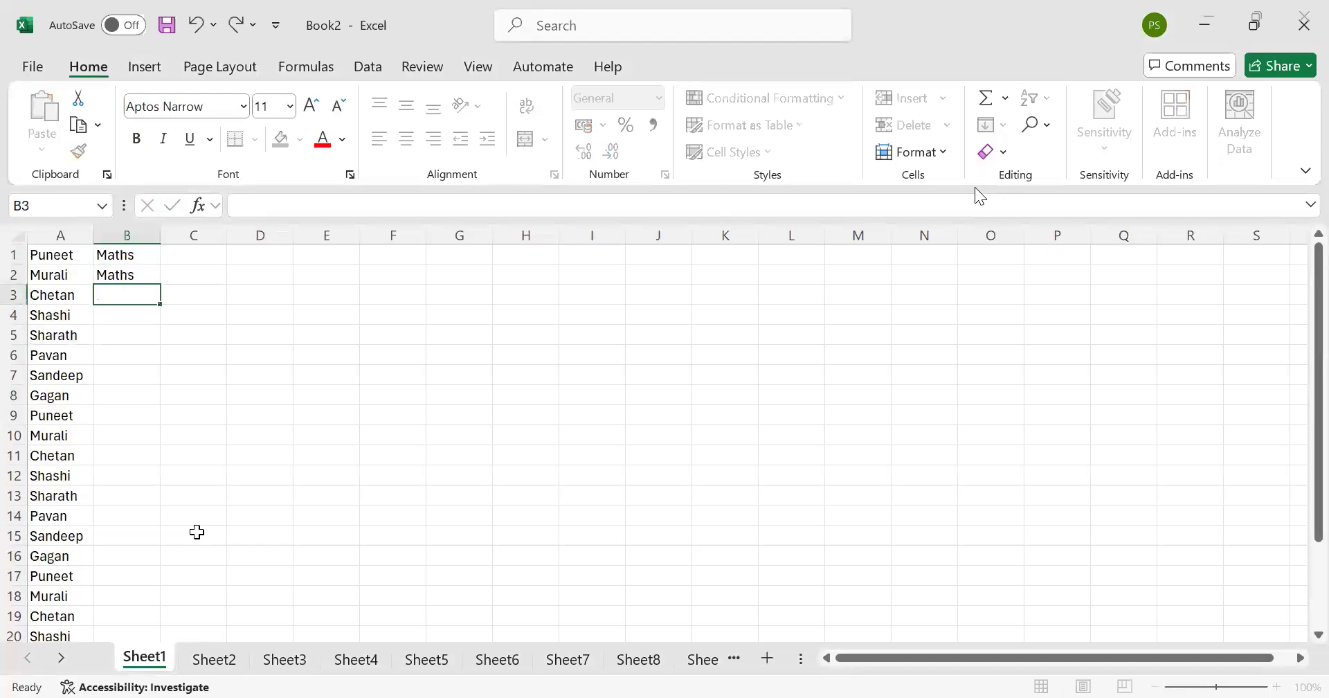
{"action": "type", "text": "Math"}
{"action": "key", "text": "Return"}
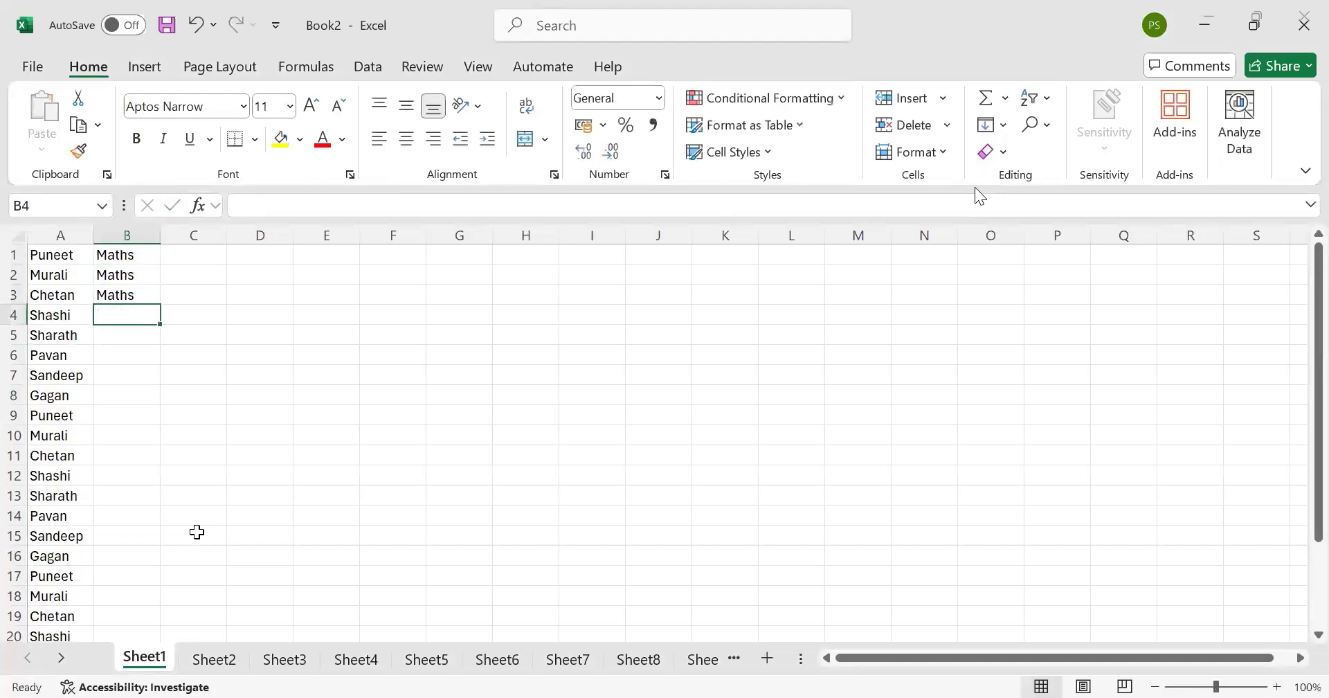
Step: Fill Maths into B5 through B8 using AutoComplete
{"action": "type", "text": "Maths"}
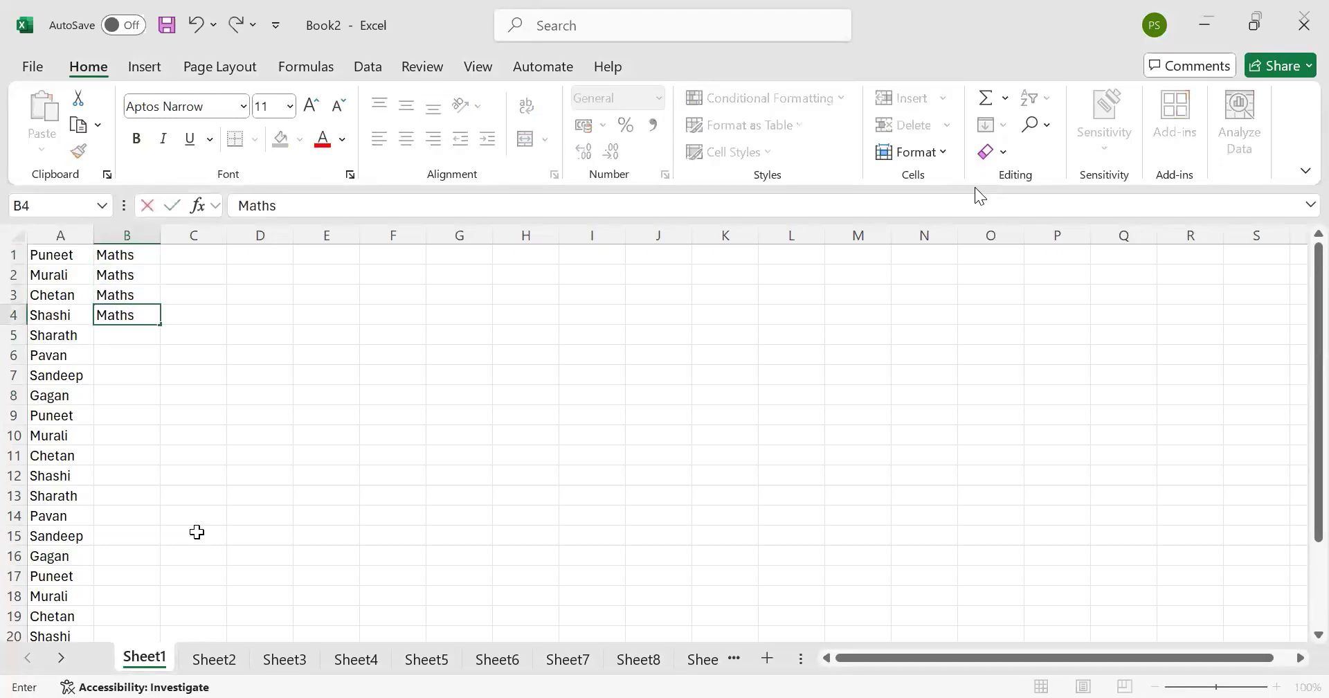
{"action": "key", "text": "Return"}
{"action": "type", "text": "Math"}
{"action": "key", "text": "Return"}
{"action": "type", "text": "Math"}
{"action": "key", "text": "Return"}
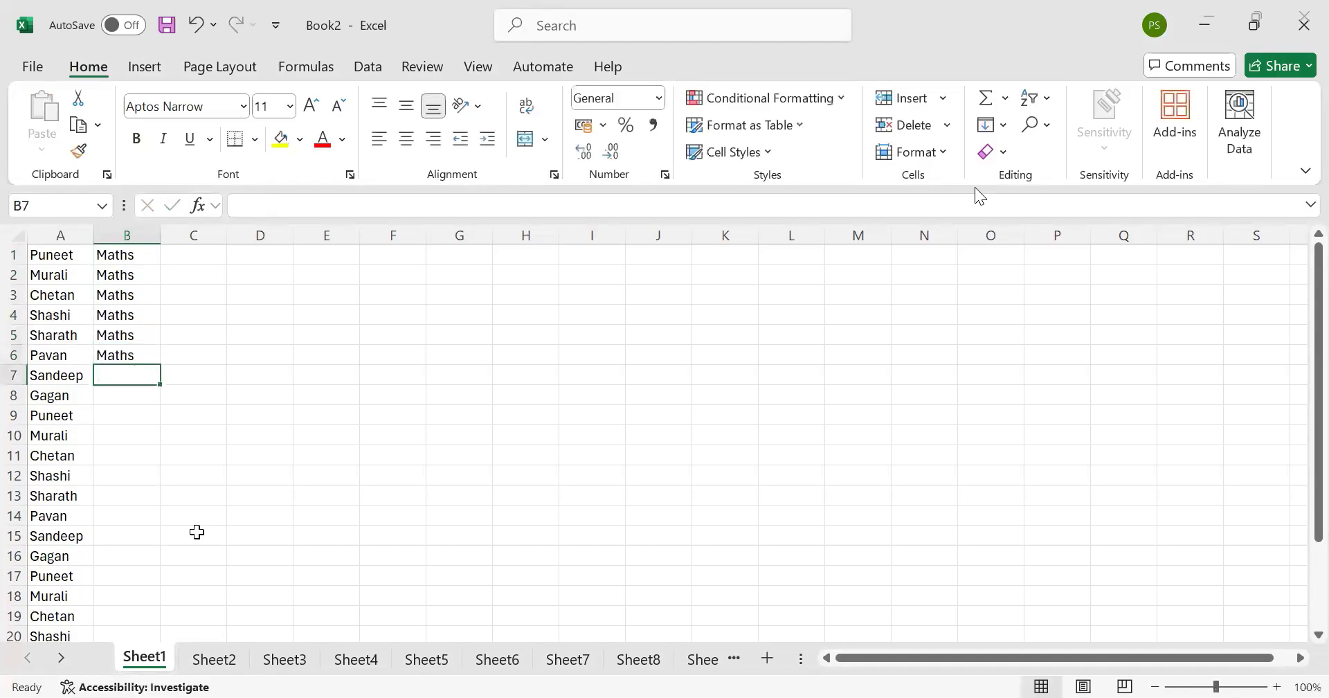
{"action": "type", "text": "m"}
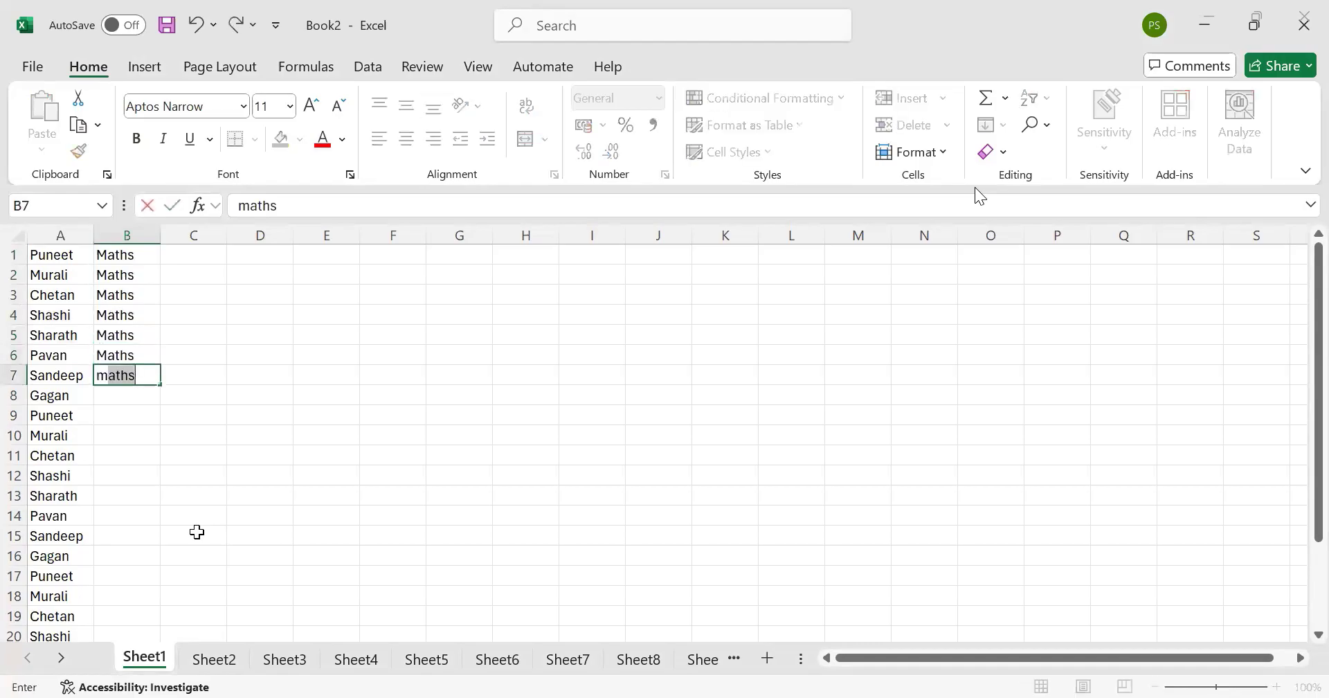
{"action": "key", "text": "Return"}
{"action": "type", "text": "maths"}
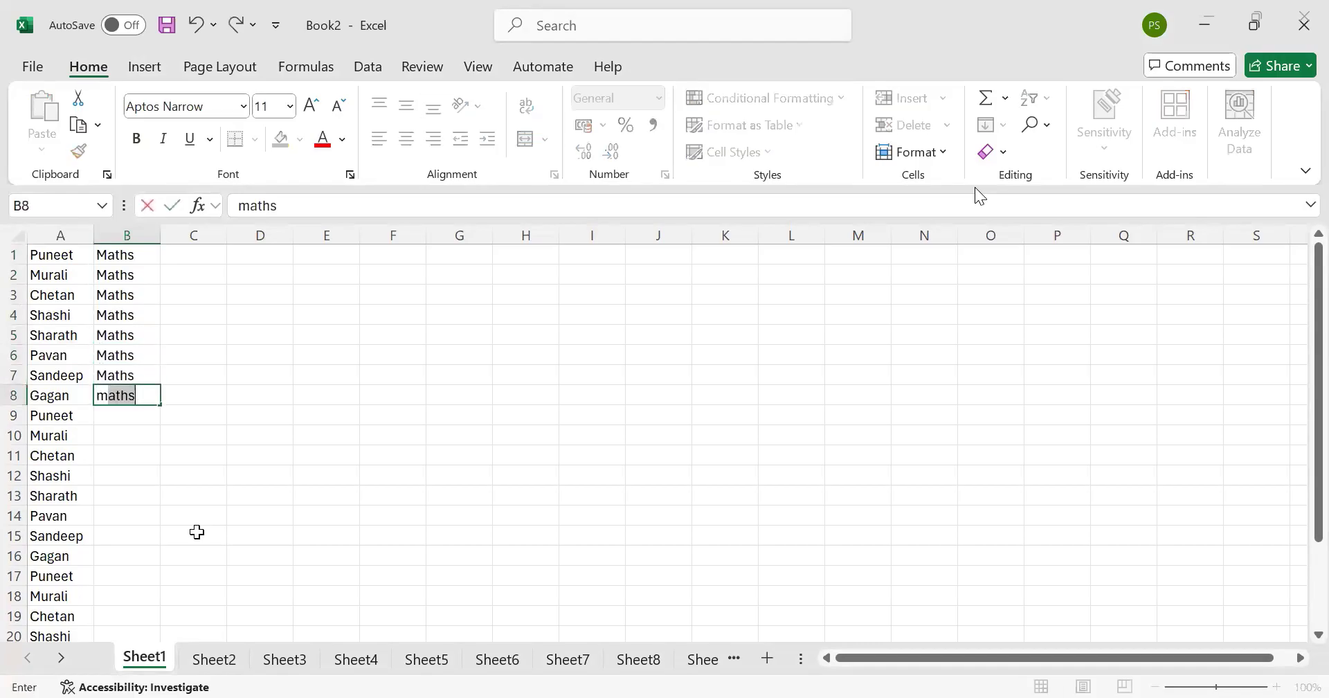
{"action": "key", "text": "Return"}
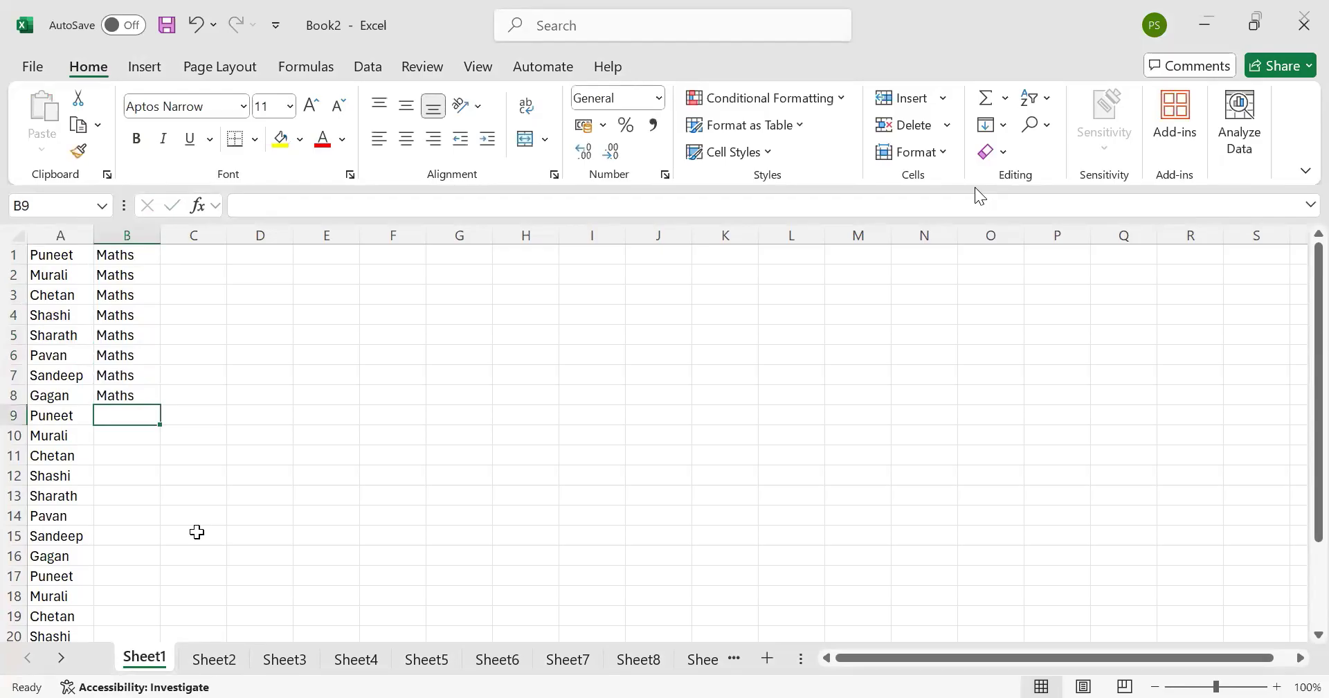
Step: Enter Physics in B9 through B11
{"action": "type", "text": "Physics"}
{"action": "key", "text": "Return"}
{"action": "type", "text": "P"}
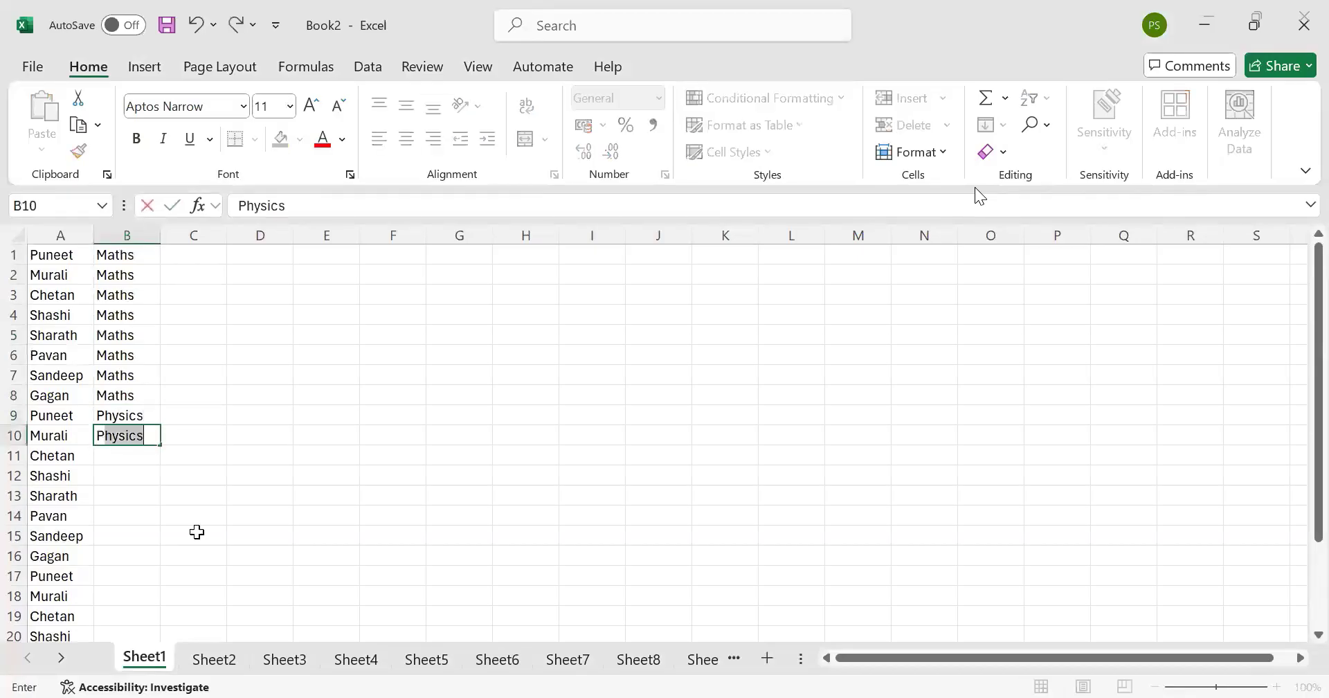
{"action": "key", "text": "Return"}
{"action": "type", "text": "P"}
{"action": "key", "text": "Return"}
Step: Copy Physics from B11 into B12 through B16
{"action": "key", "text": "Up"}
{"action": "key", "text": "ctrl+c"}
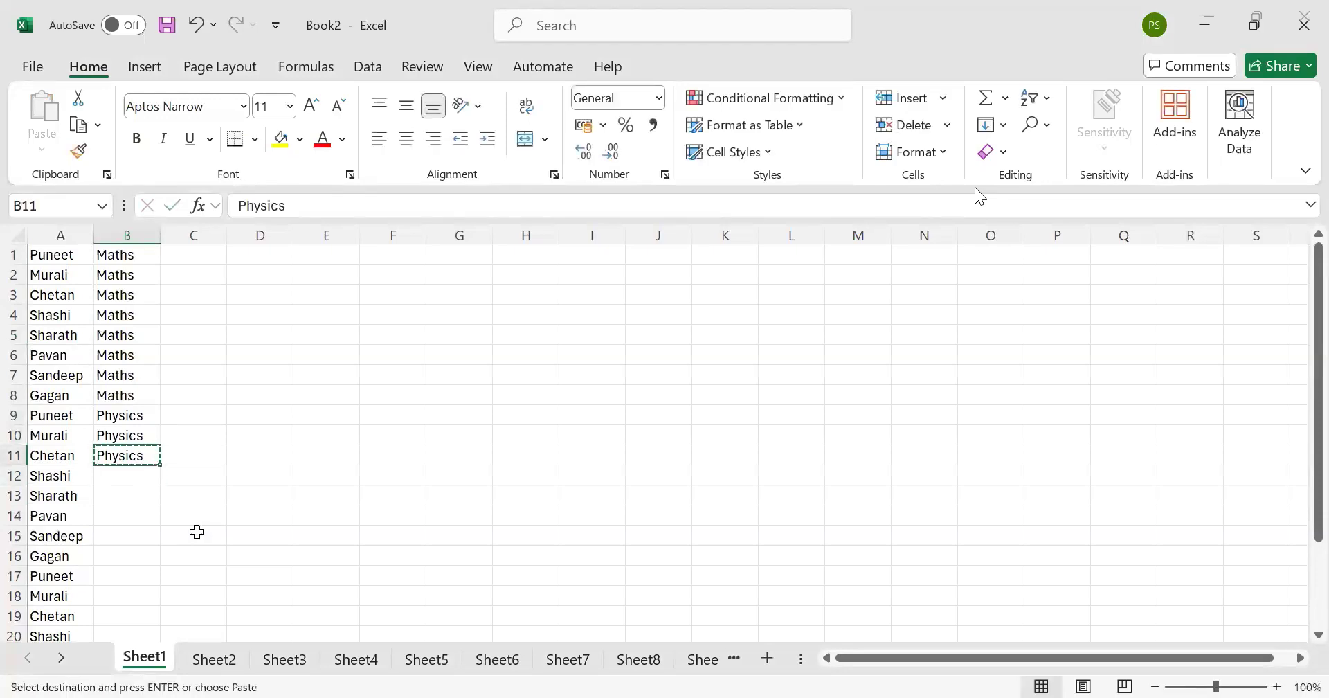
{"action": "key", "text": "Down"}
{"action": "key", "text": "shift+Down"}
{"action": "key", "text": "shift+Down"}
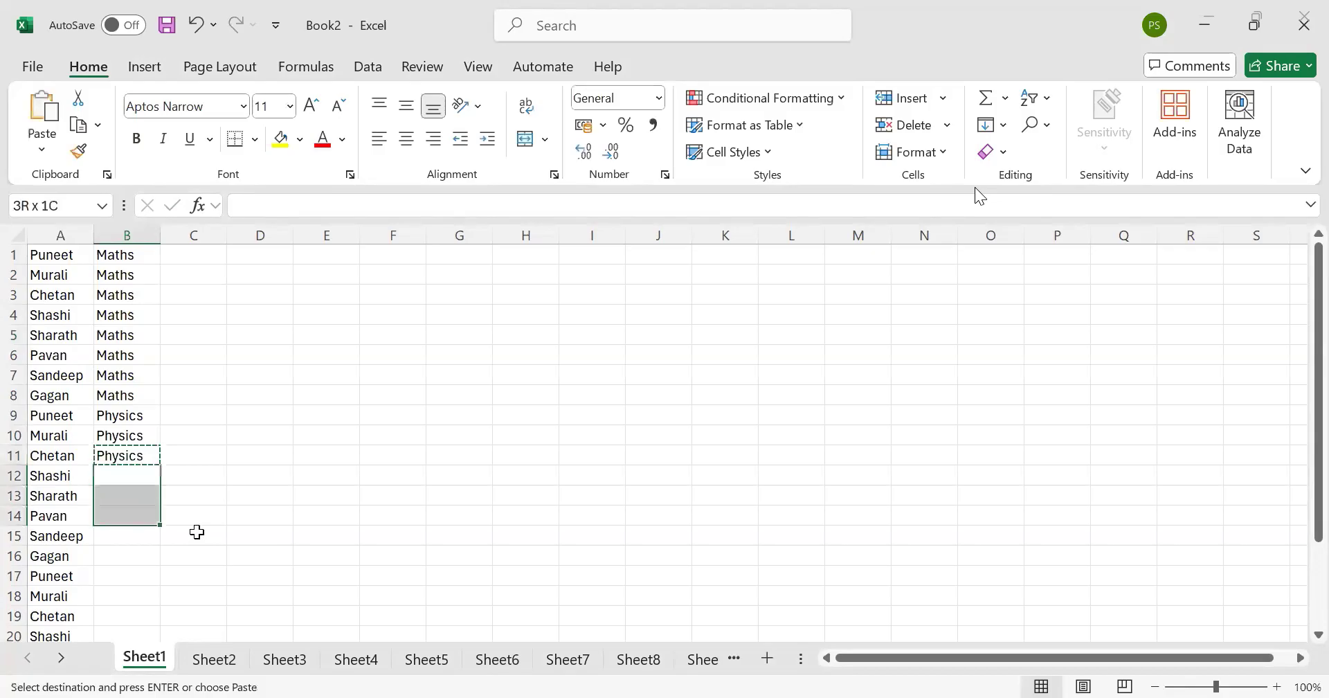
{"action": "key", "text": "shift+Down"}
{"action": "key", "text": "shift+Down"}
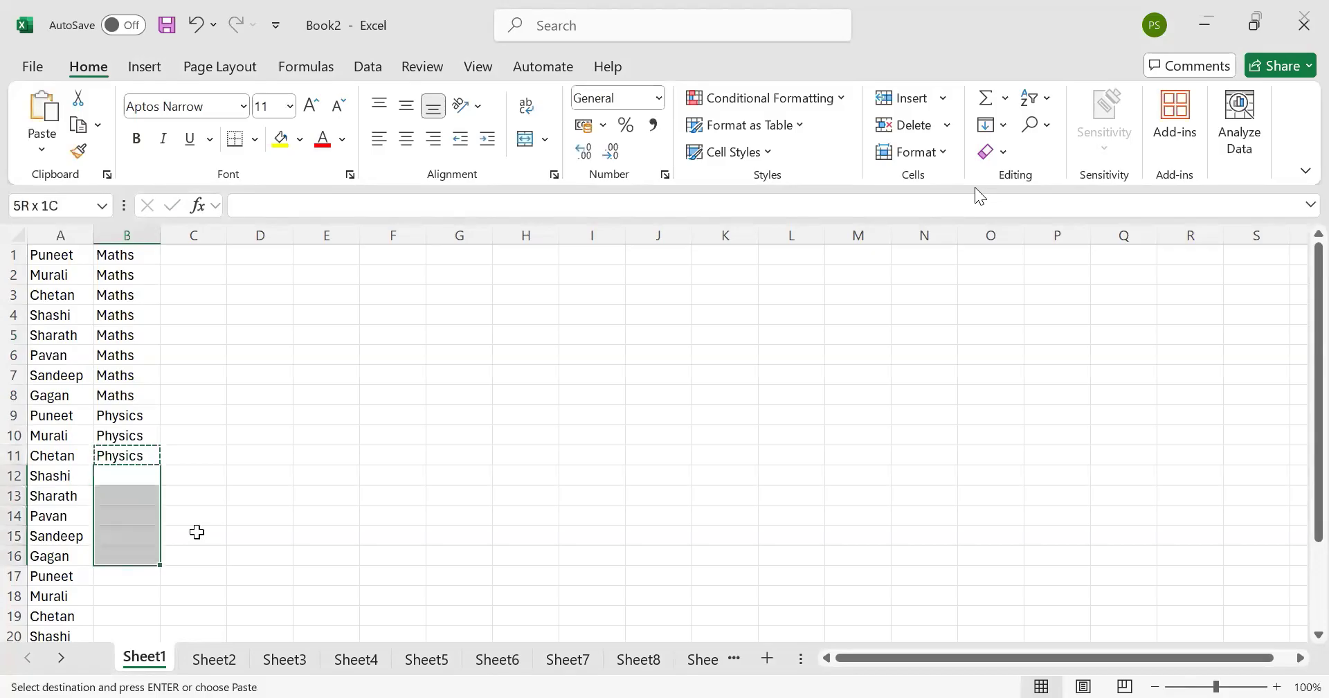
{"action": "key", "text": "ctrl+v"}
{"action": "key", "text": "Down"}
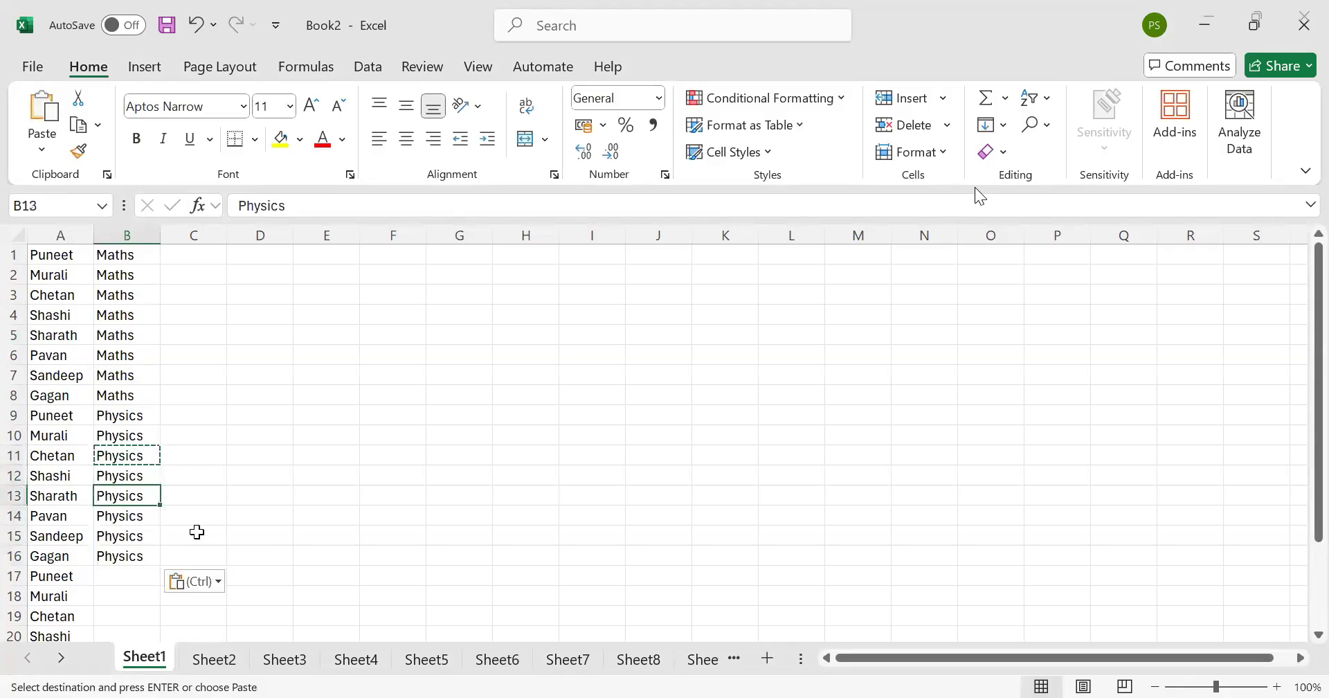
{"action": "key", "text": "Down"}
{"action": "key", "text": "Down"}
{"action": "key", "text": "Down"}
{"action": "key", "text": "Down"}
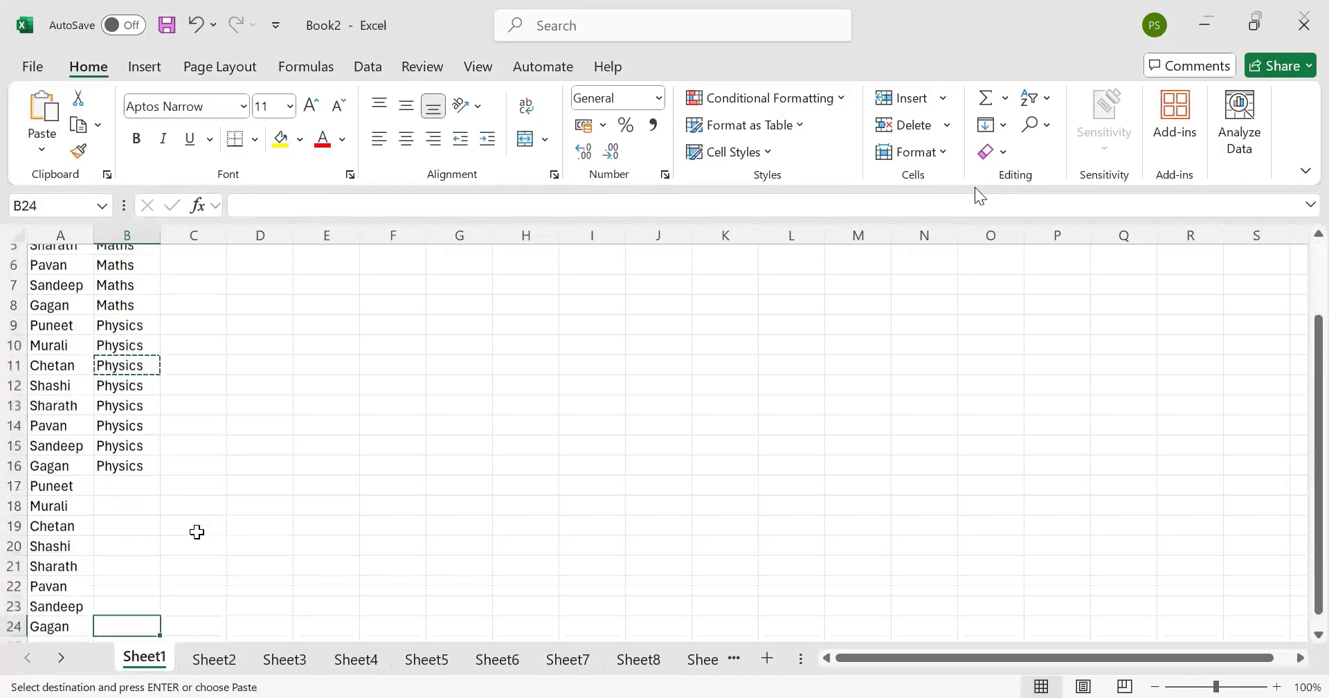
{"action": "scroll", "coordinate": [196, 531], "scroll_direction": "down", "scroll_amount": 1}
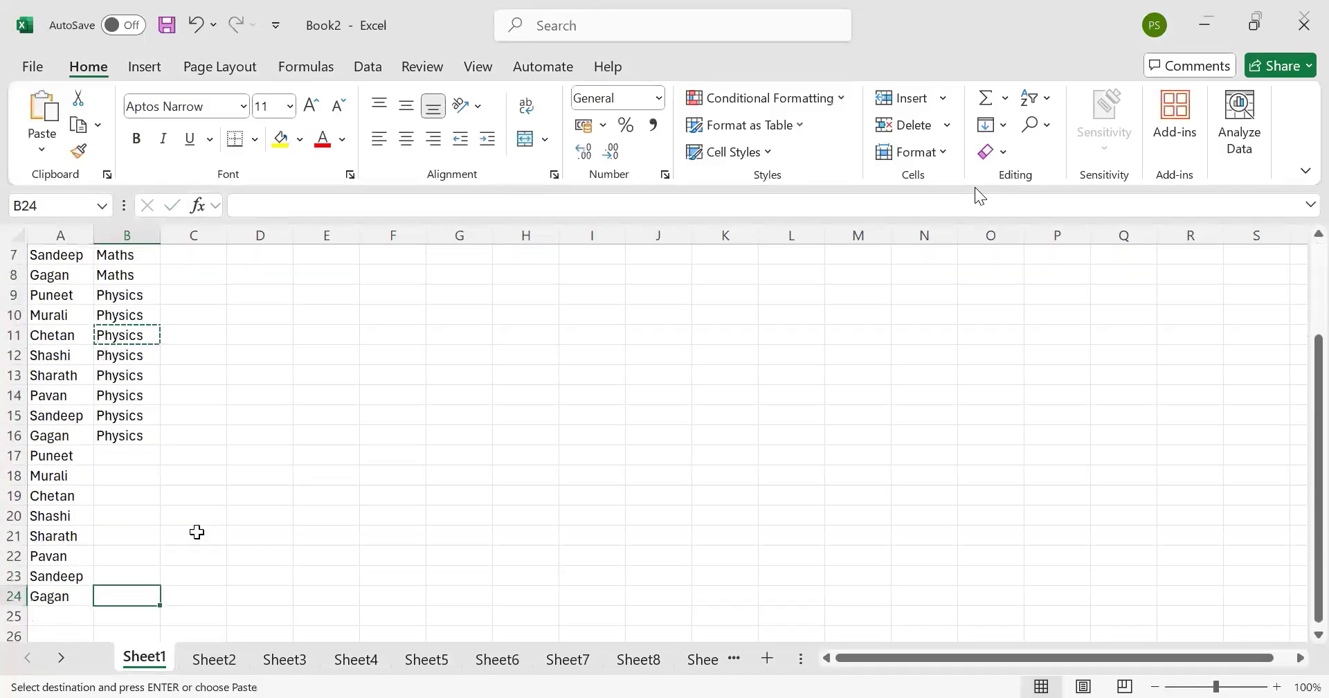
{"action": "key", "text": "Up"}
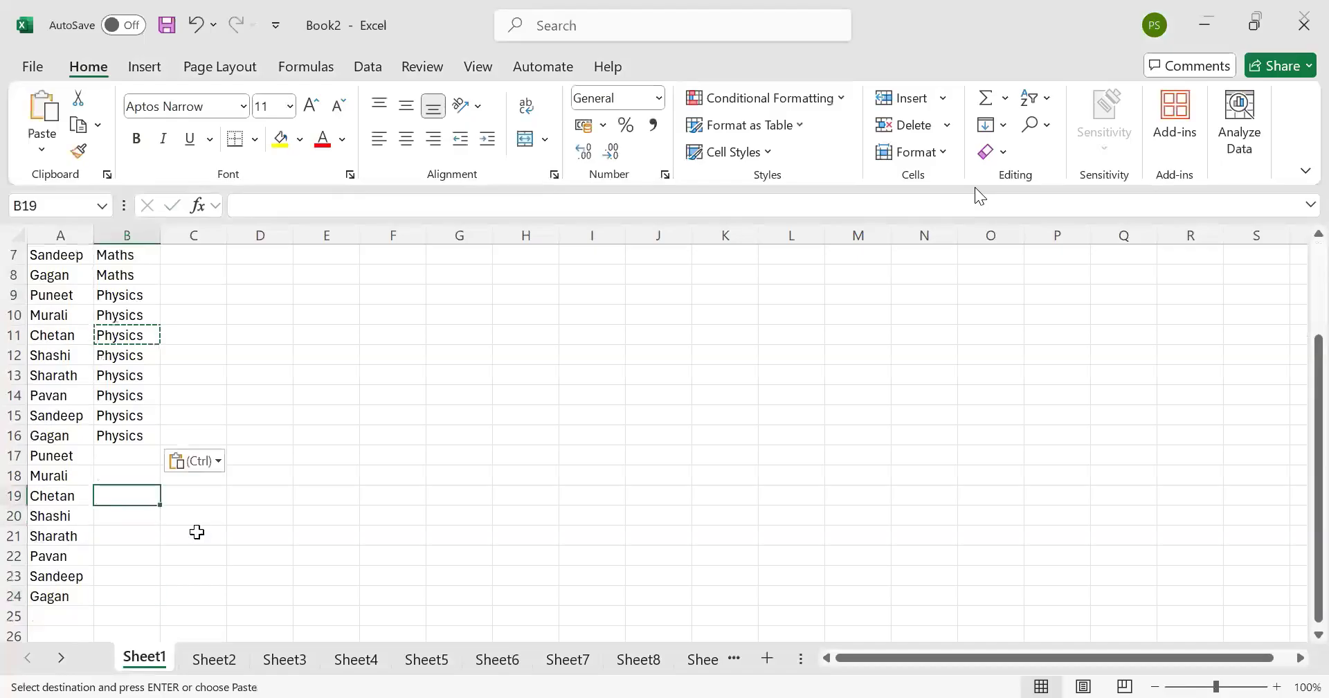
{"action": "key", "text": "Up"}
{"action": "key", "text": "Up"}
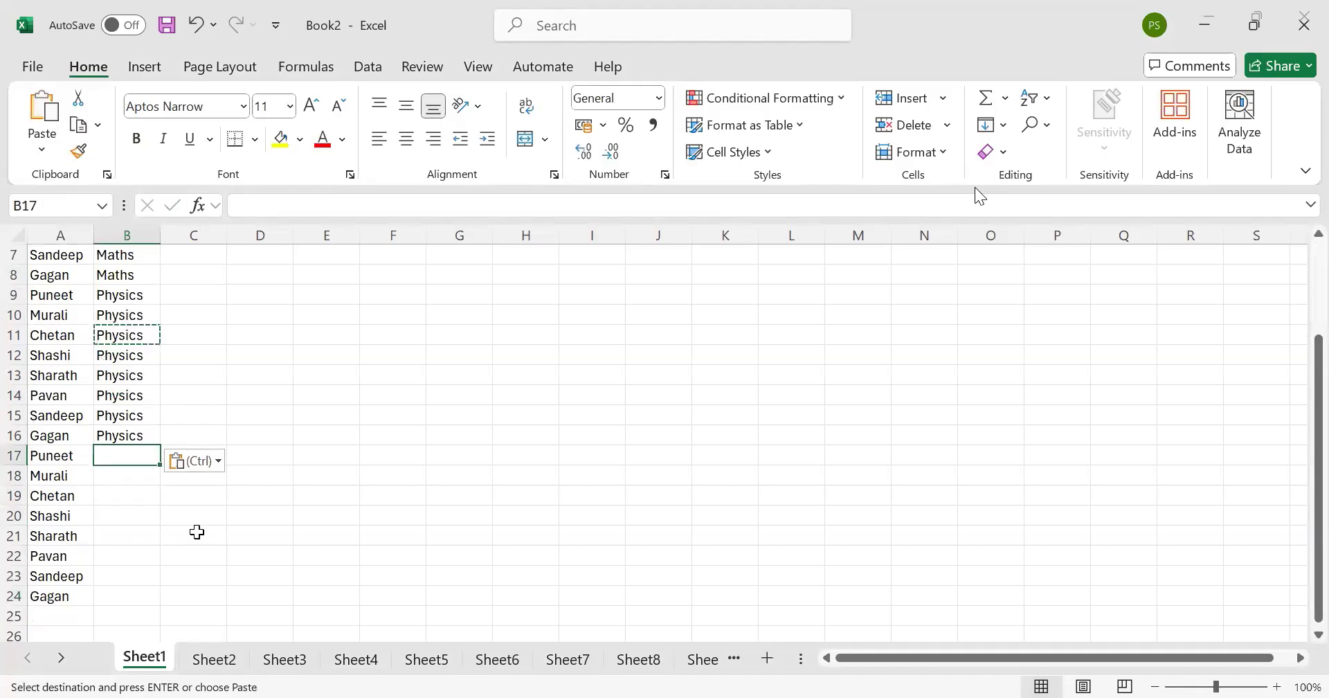
Step: Enter Hindi in B17 and copy it down through B24
{"action": "type", "text": "Hindi"}
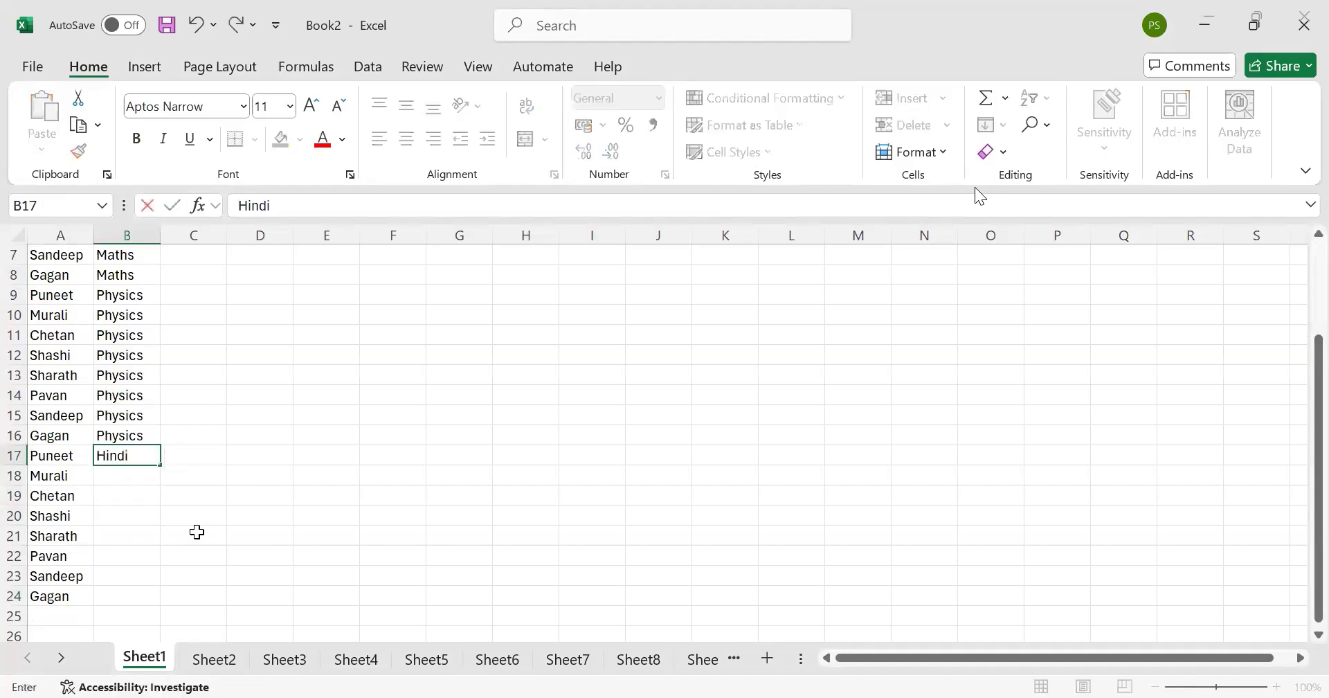
{"action": "key", "text": "Return"}
{"action": "key", "text": "Up"}
{"action": "key", "text": "ctrl+c"}
{"action": "key", "text": "Down"}
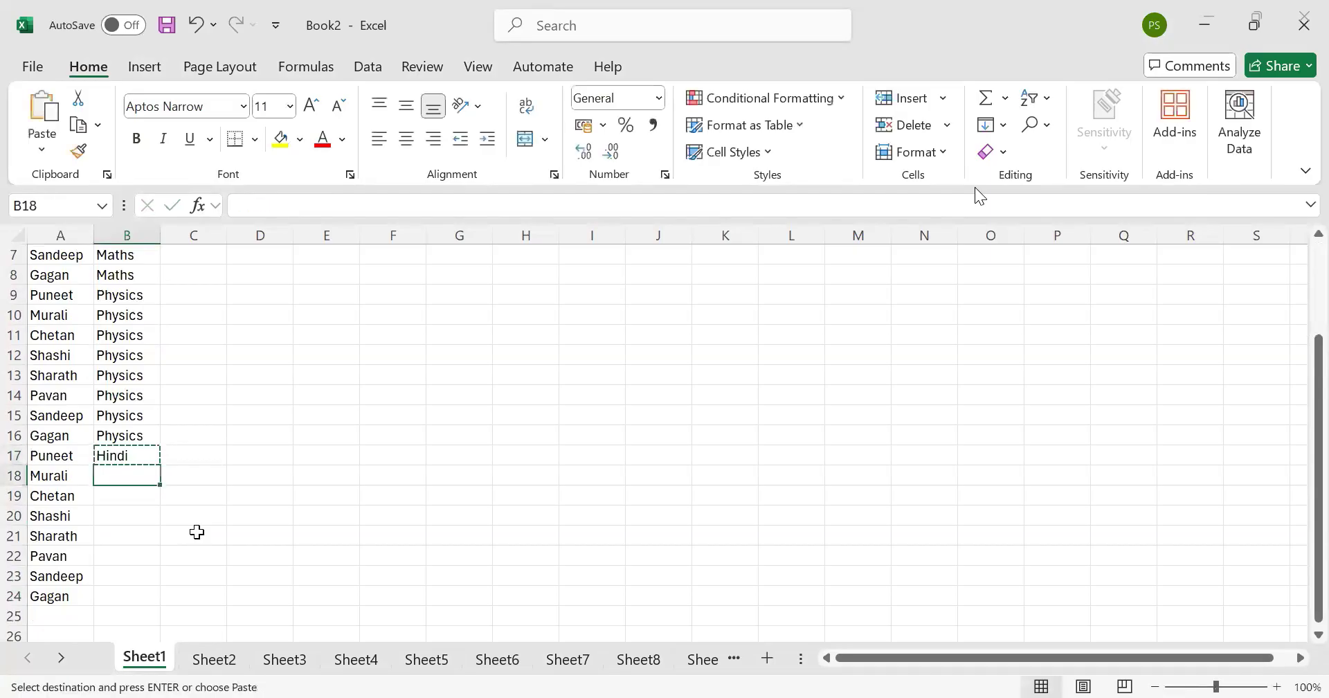
{"action": "key", "text": "shift+Down"}
{"action": "key", "text": "shift+Down"}
{"action": "key", "text": "shift+Down"}
{"action": "key", "text": "shift+Down"}
{"action": "key", "text": "shift+Down"}
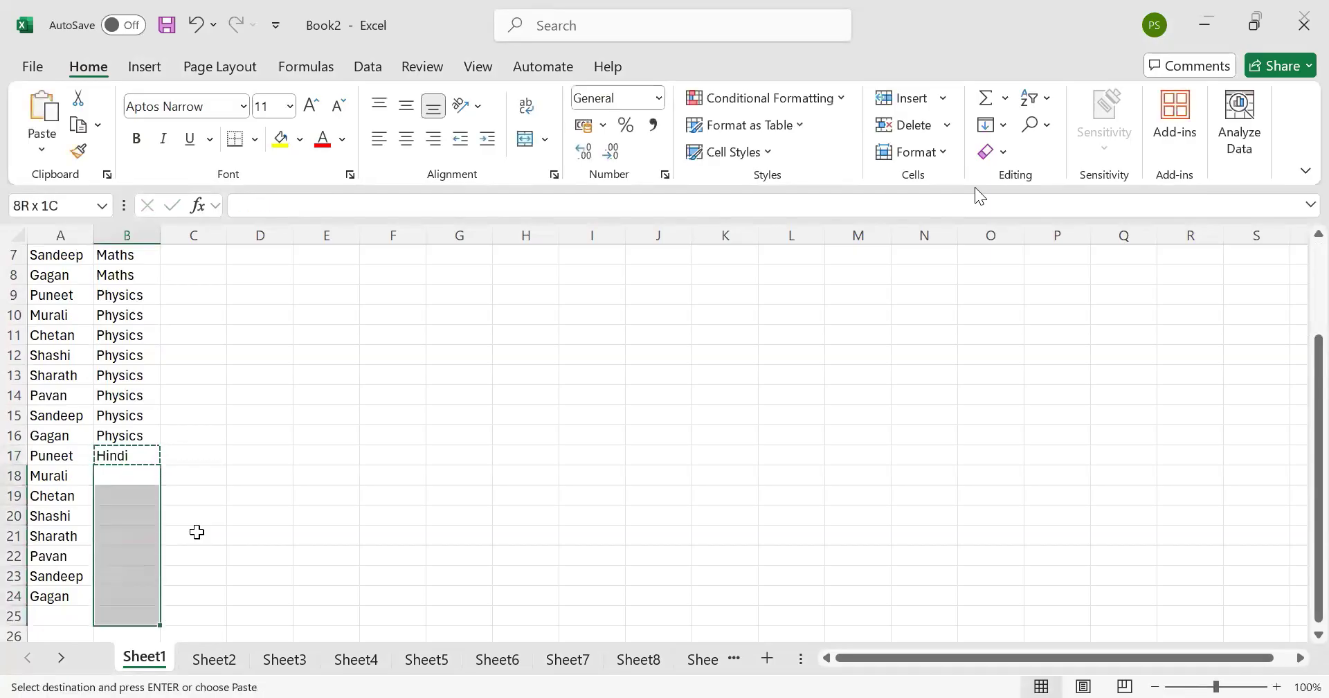
{"action": "key", "text": "ctrl+v"}
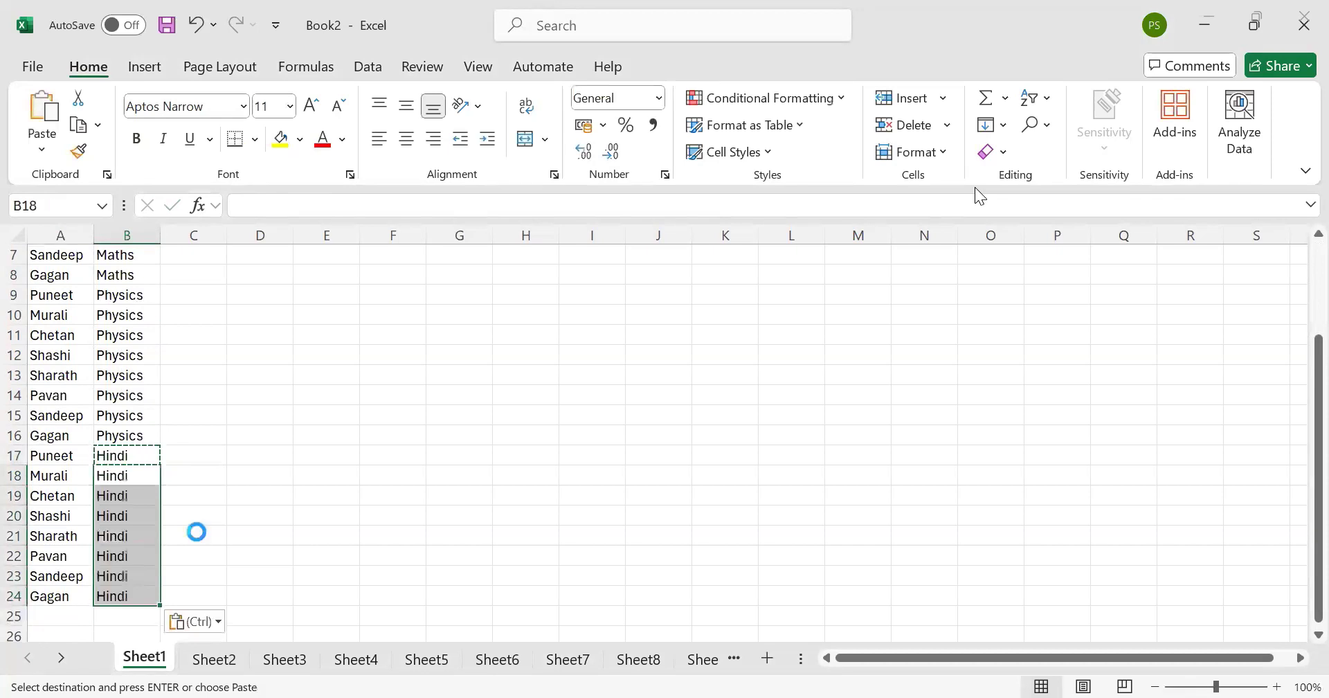
{"action": "key", "text": "Right"}
{"action": "key", "text": "Up"}
{"action": "key", "text": "Up"}
{"action": "key", "text": "Up"}
{"action": "key", "text": "Up"}
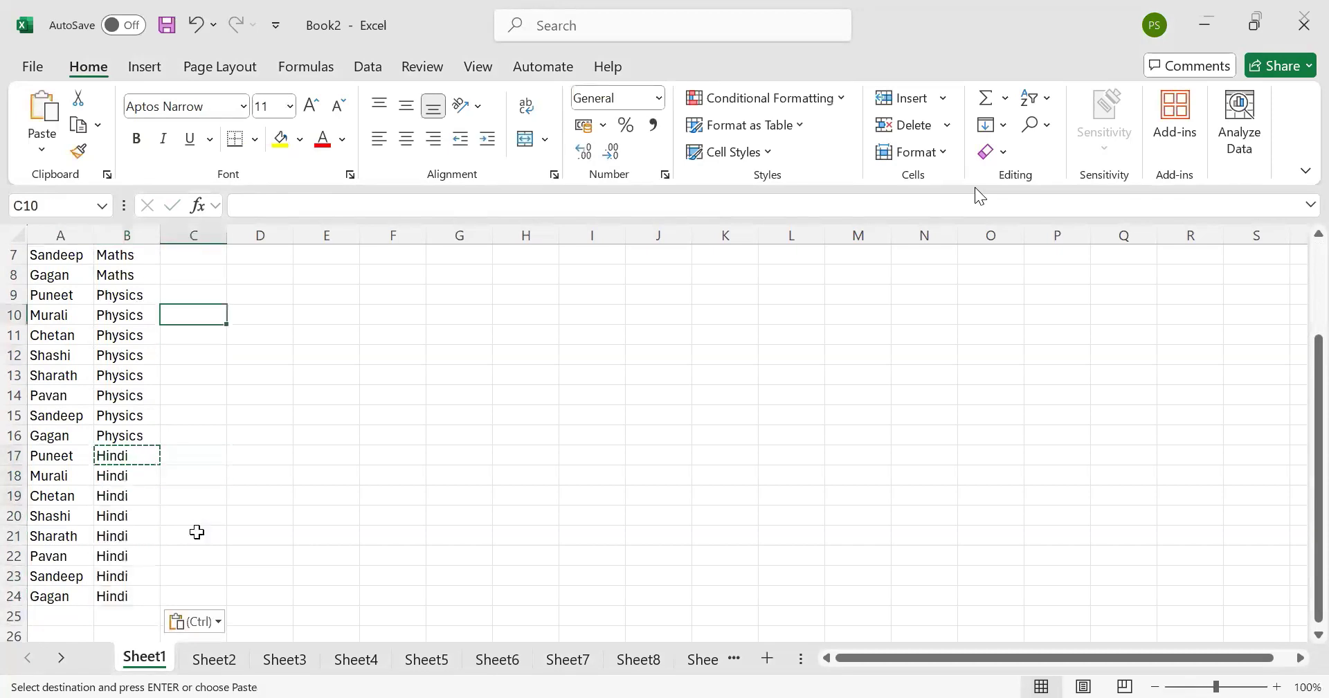
{"action": "key", "text": "Up"}
{"action": "key", "text": "Up"}
{"action": "key", "text": "Up"}
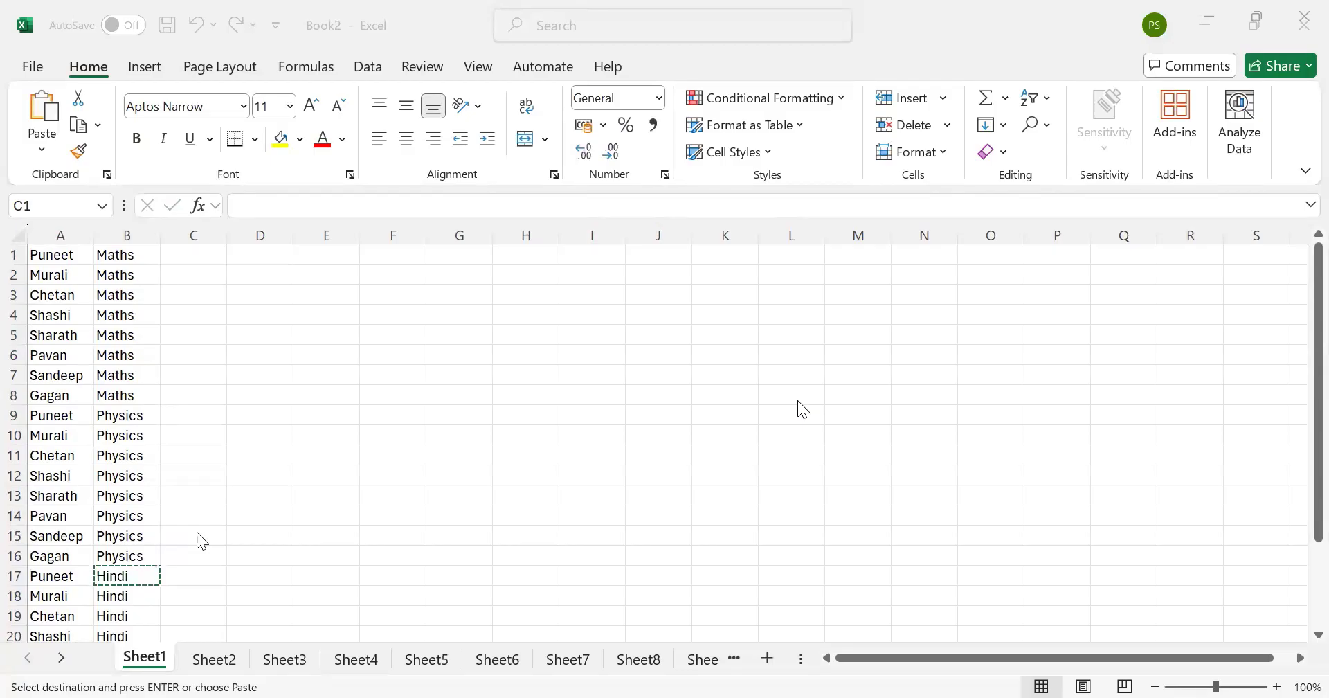
Step: Return to A1 and bring up the row 1 context menu
{"action": "key", "text": "ctrl+v"}
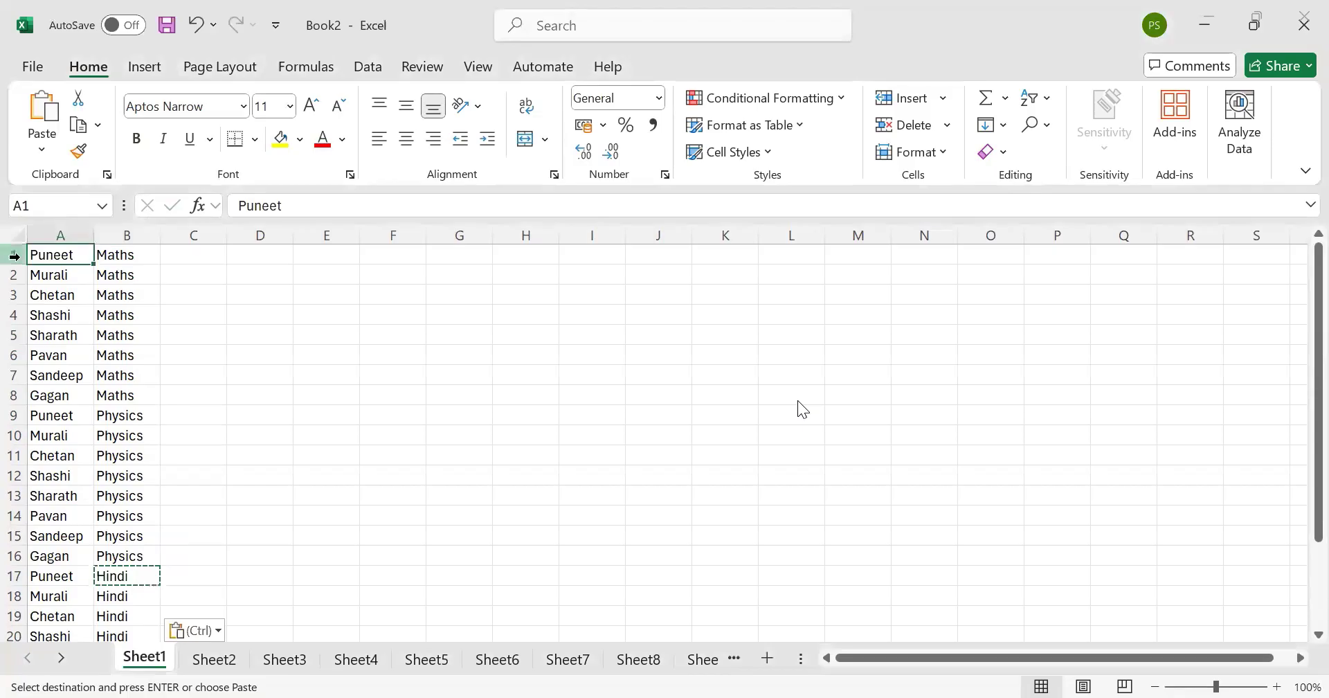
{"action": "right_click", "coordinate": [14, 256]}
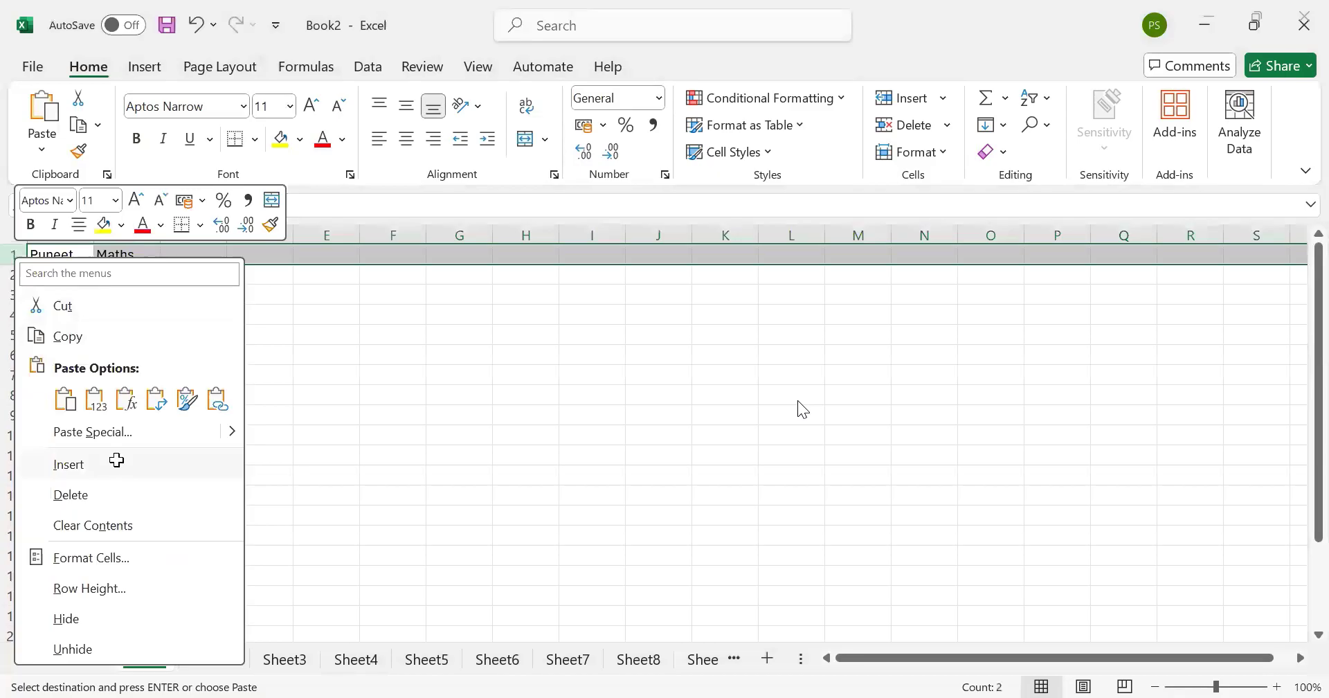
Step: Insert a top row with headers Name, Subject, Project Points and Subject Marks in A1:D1
{"action": "left_click", "coordinate": [117, 460]}
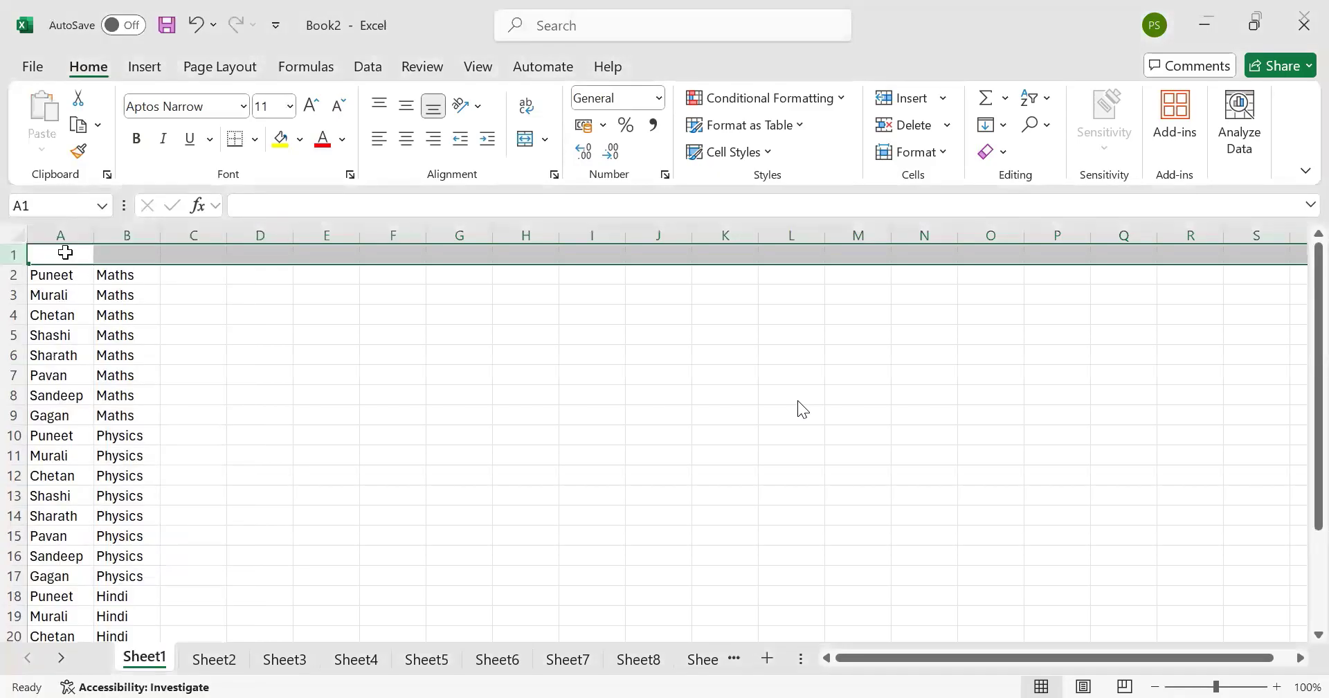
{"action": "left_click", "coordinate": [65, 253]}
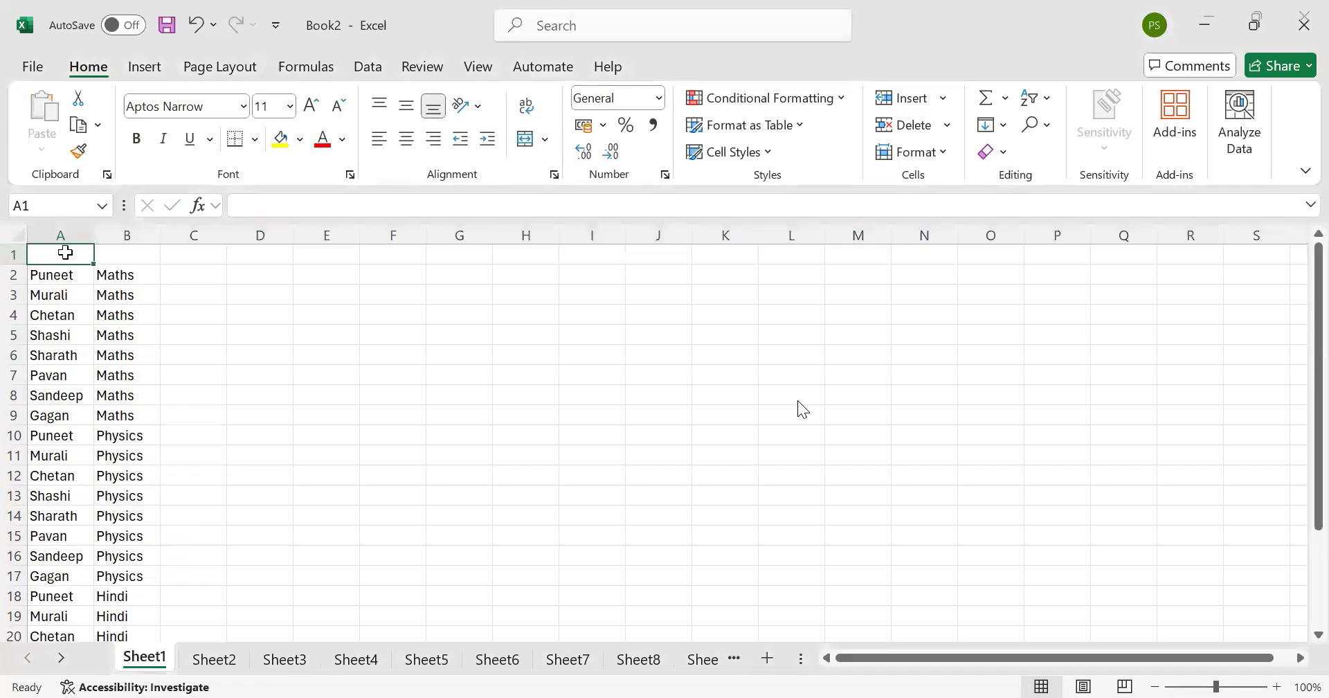
{"action": "type", "text": "Name"}
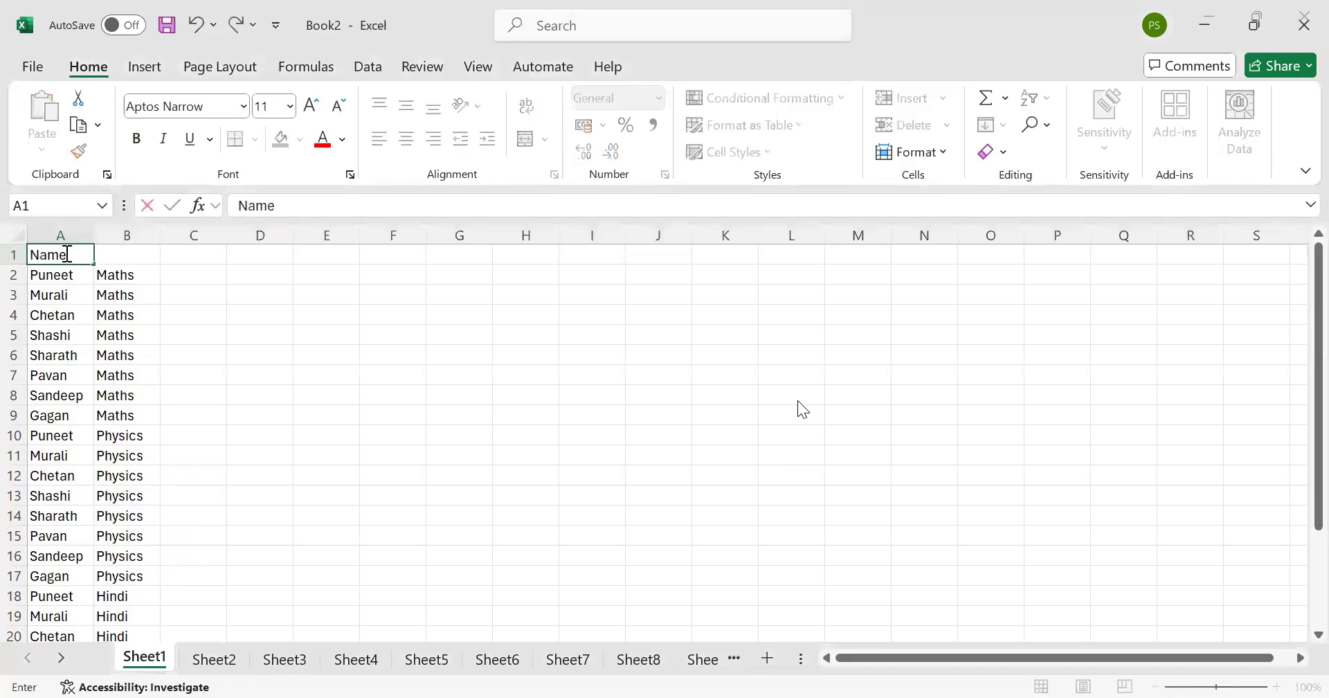
{"action": "key", "text": "Tab"}
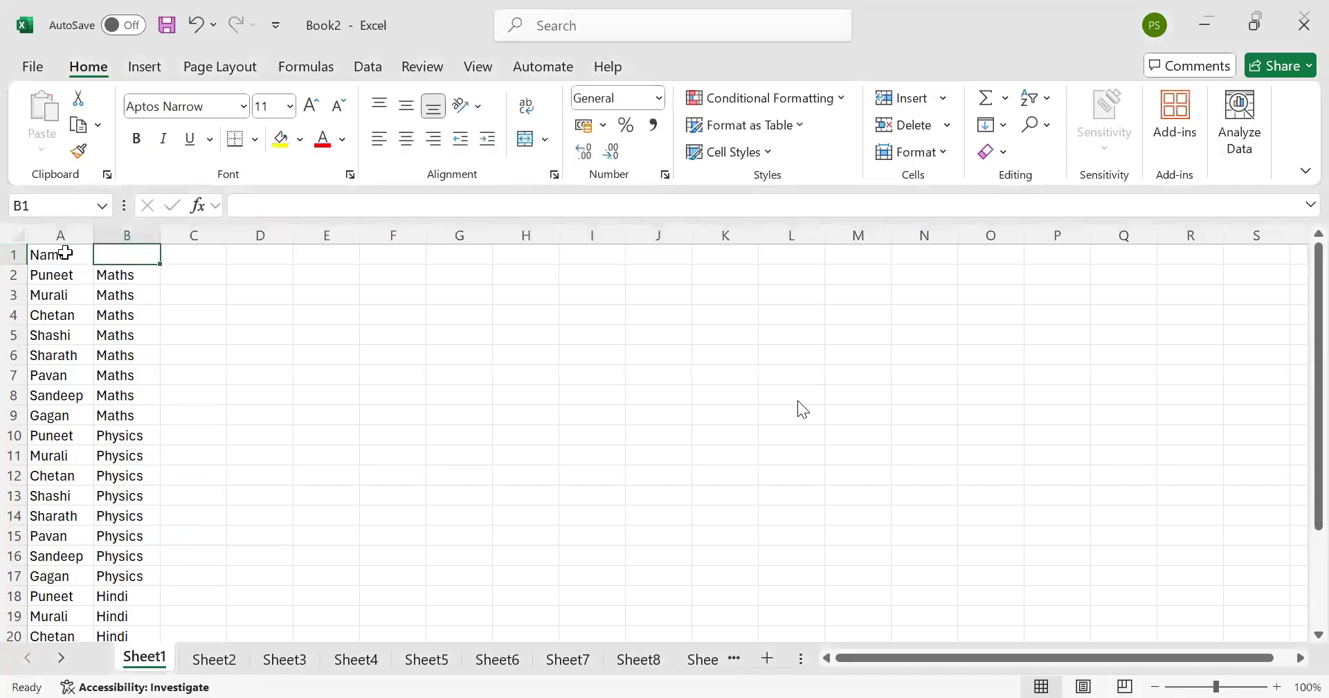
{"action": "type", "text": "Subject"}
{"action": "key", "text": "Tab"}
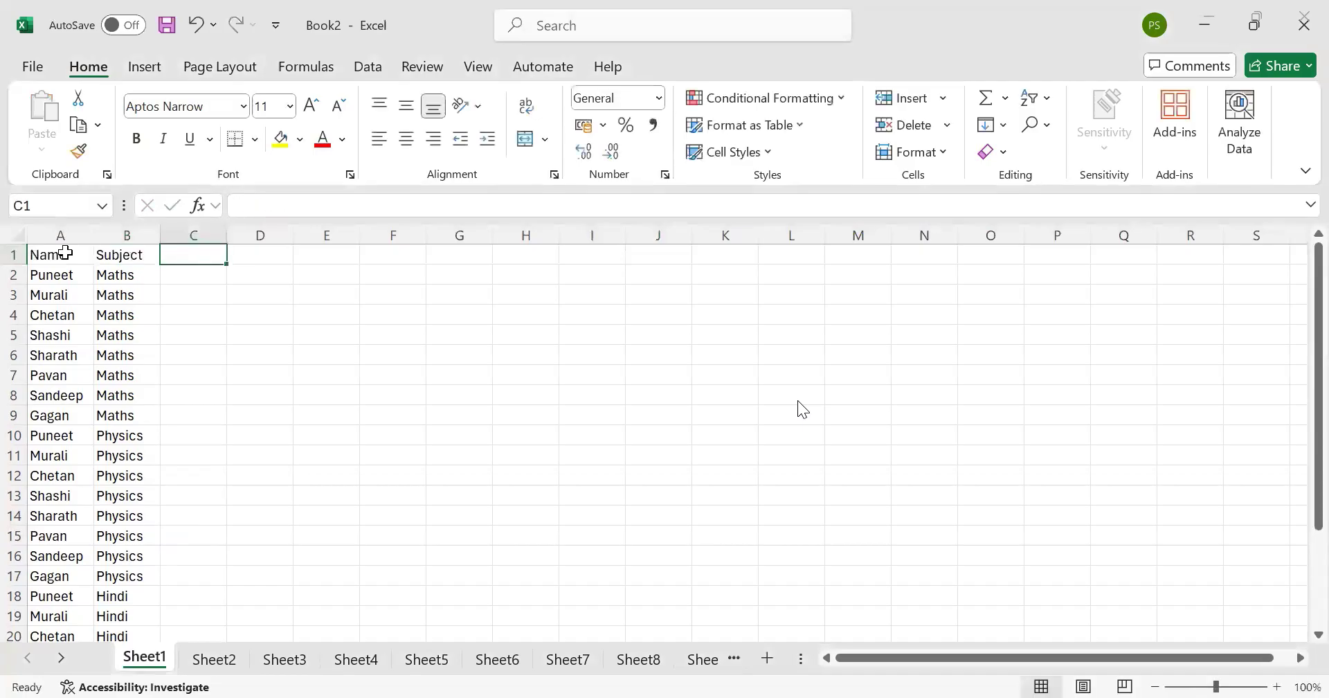
{"action": "type", "text": "Project Point"}
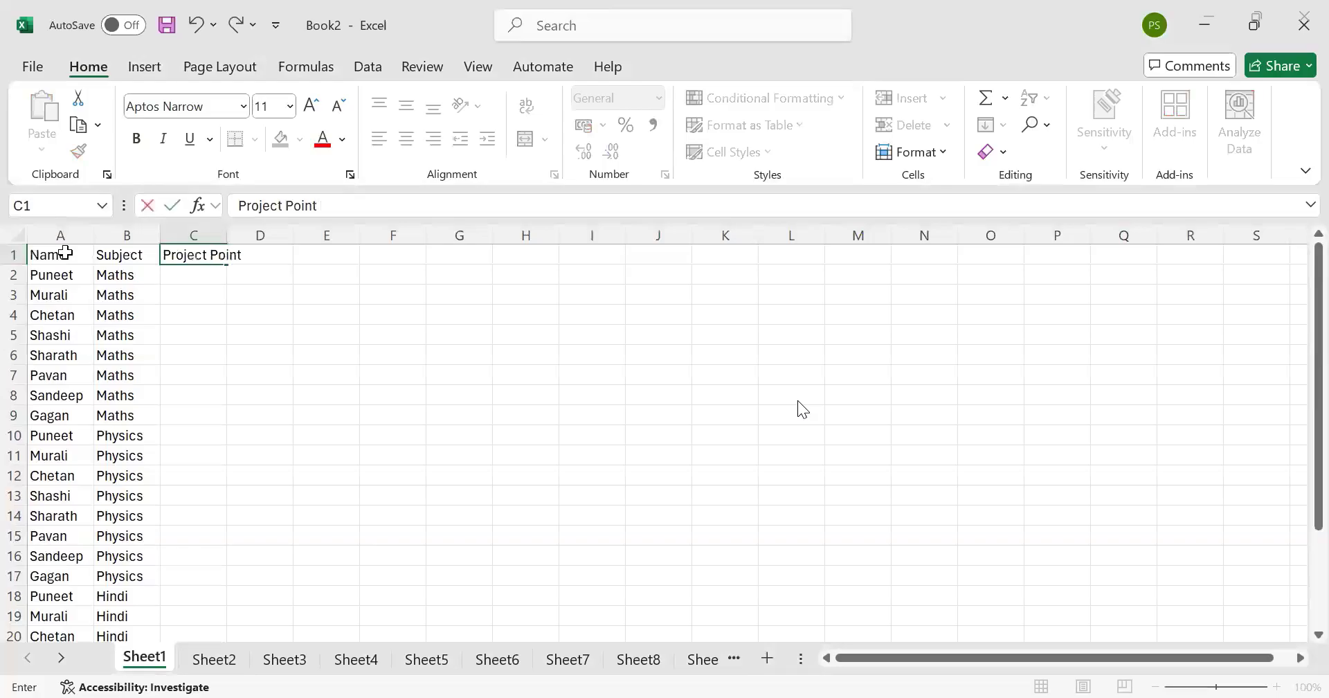
{"action": "type", "text": "s"}
{"action": "key", "text": "Tab"}
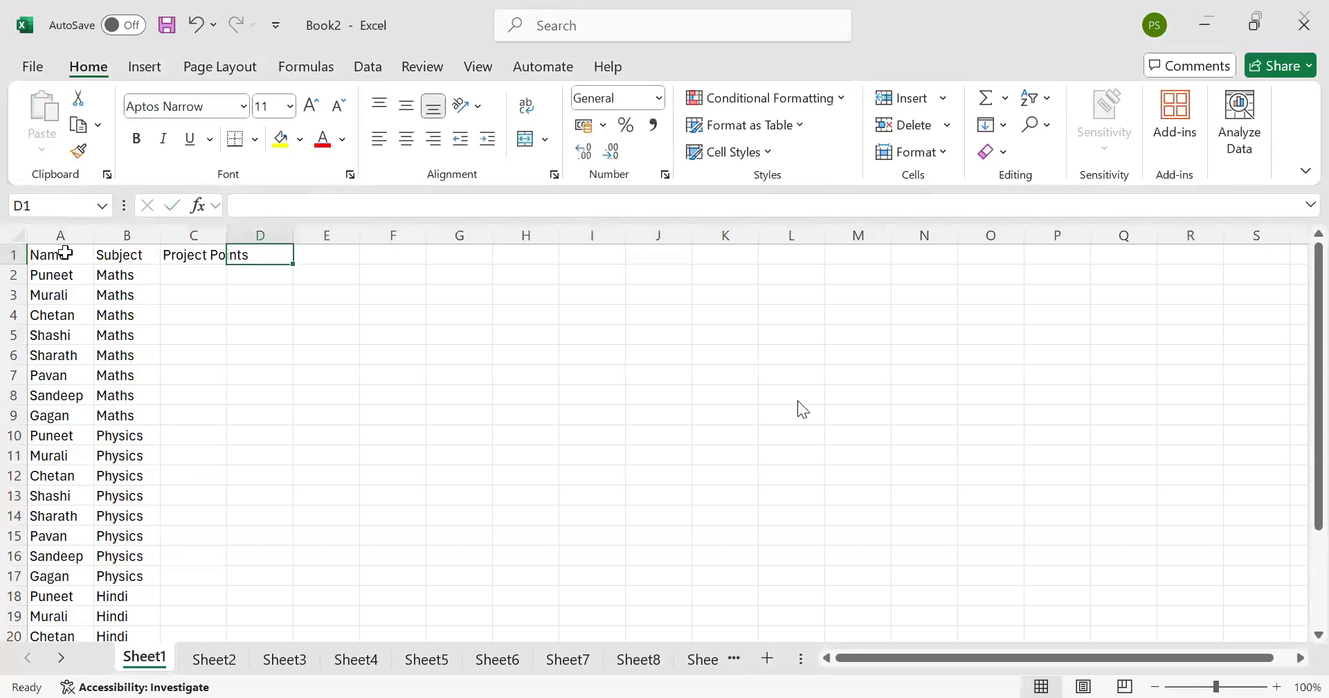
{"action": "type", "text": "Subject Mar"}
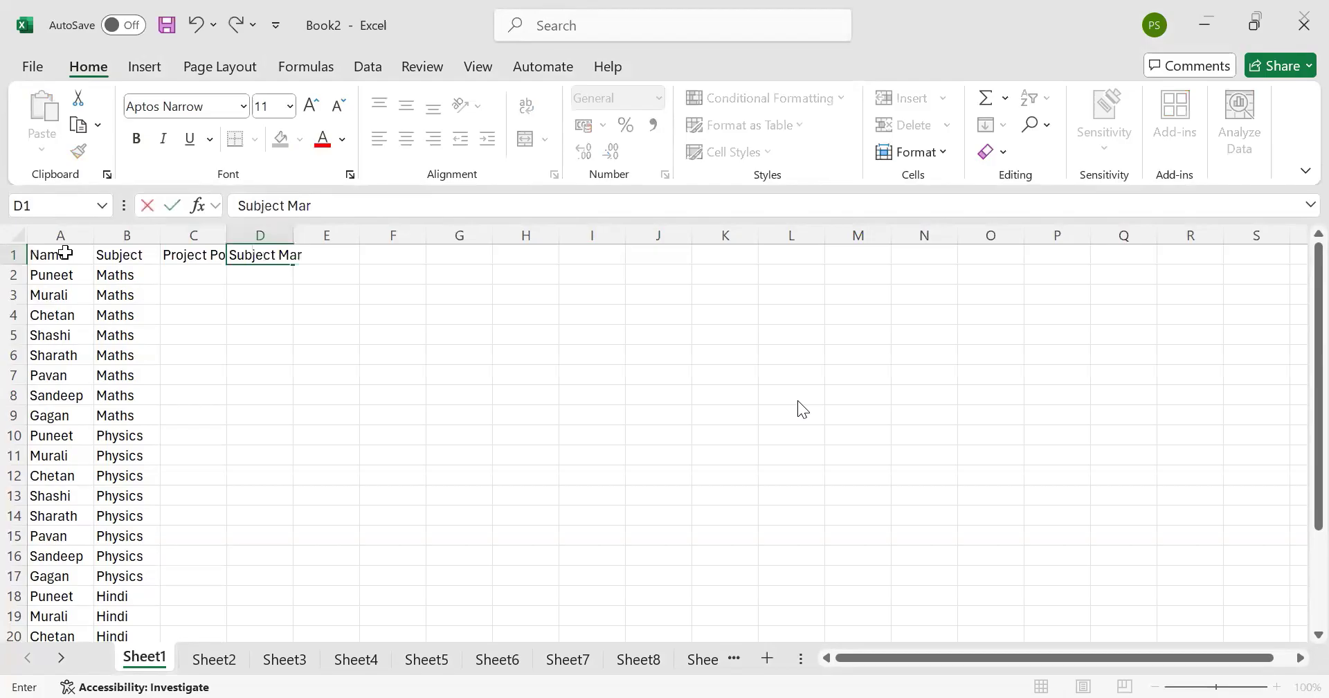
{"action": "type", "text": "ks"}
{"action": "key", "text": "Return"}
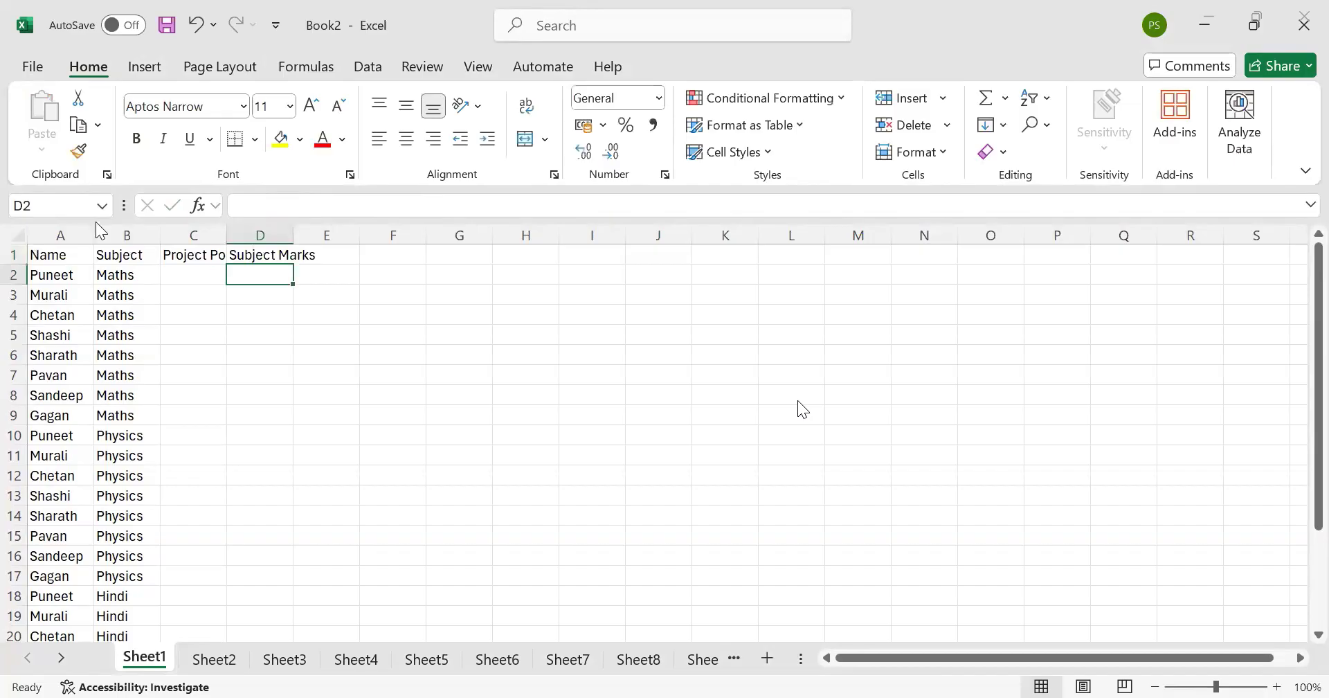
Step: Widen columns A, B and D so the names, subjects and Subject Marks header fit
{"action": "left_click_drag", "start_coordinate": [94, 234], "coordinate": [197, 235]}
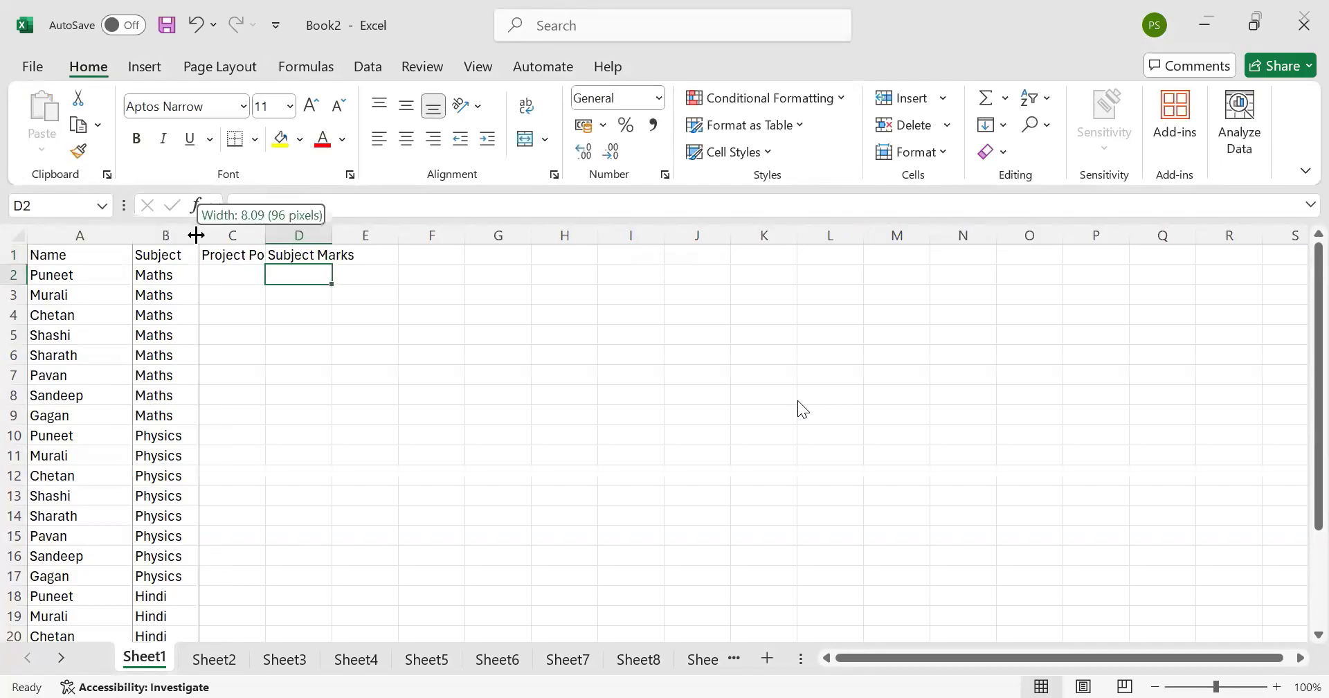
{"action": "left_click_drag", "start_coordinate": [196, 235], "coordinate": [374, 231]}
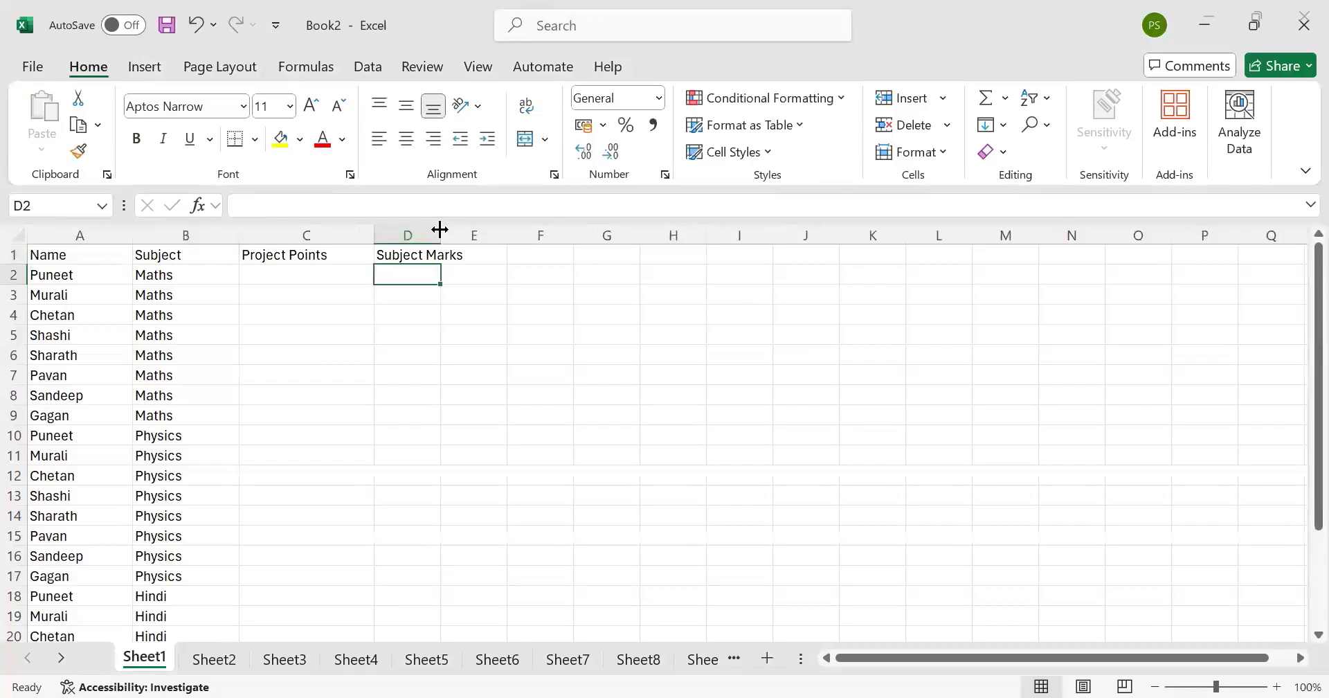
{"action": "left_click_drag", "start_coordinate": [440, 234], "coordinate": [503, 234]}
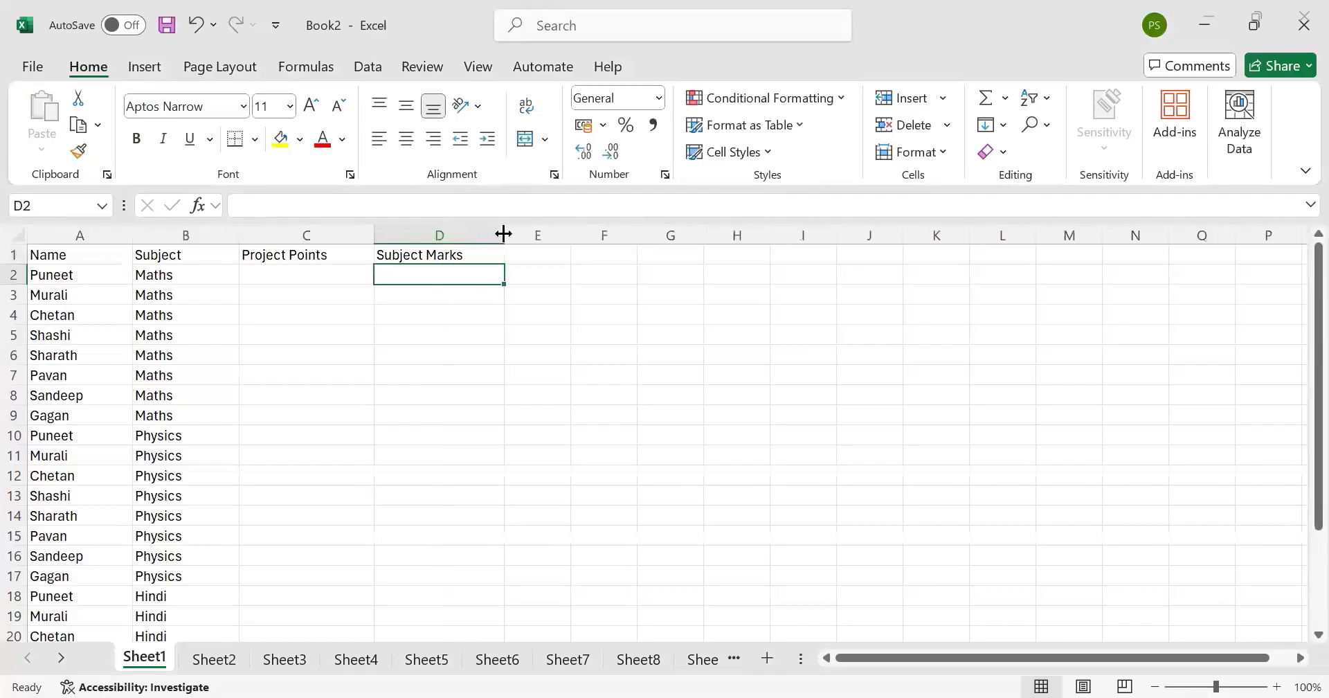
{"action": "left_click", "coordinate": [299, 279]}
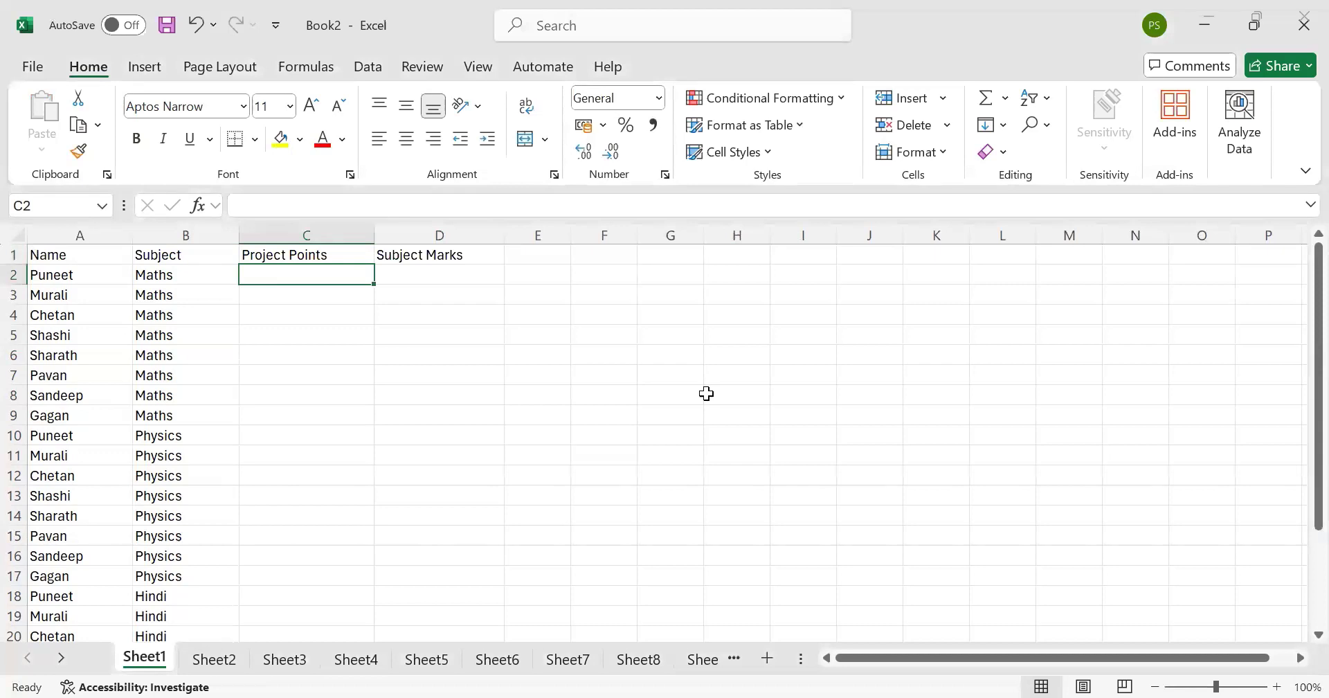
Step: Enter Project Points 12 in C2 and 14 in C3, correcting a mistyped 24
{"action": "type", "text": "12"}
{"action": "key", "text": "Return"}
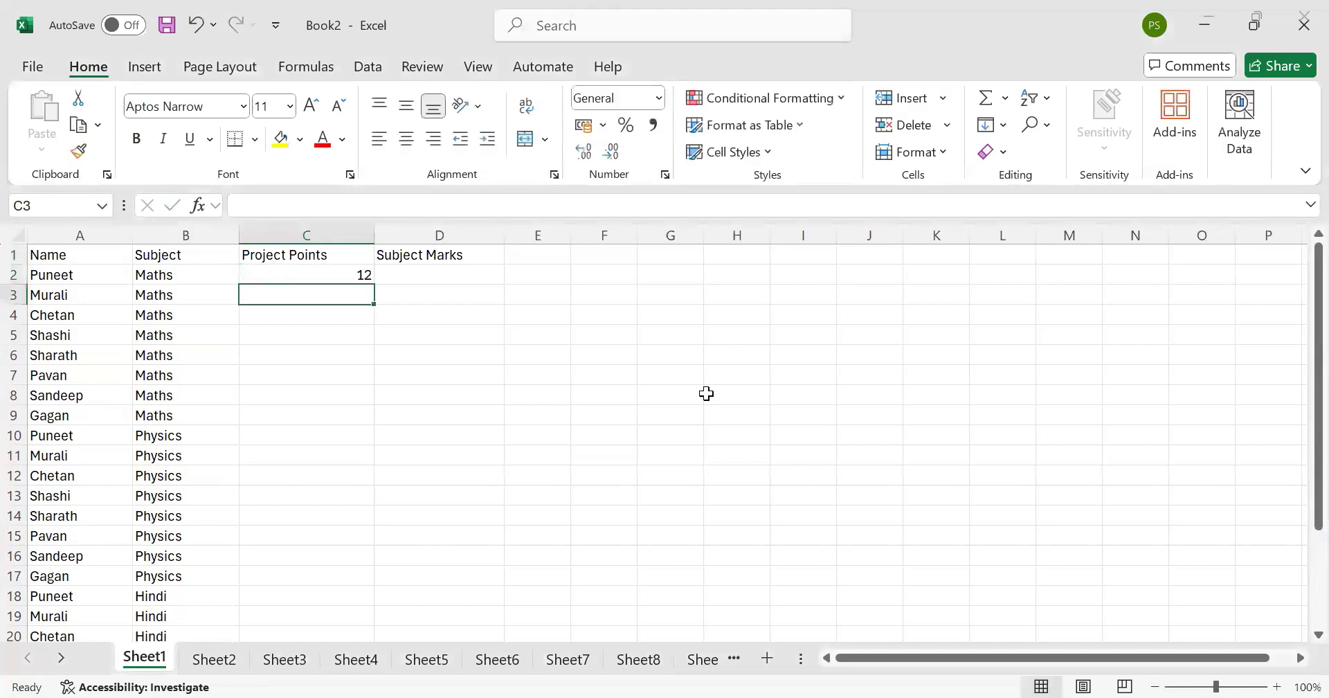
{"action": "type", "text": "24"}
{"action": "key", "text": "Return"}
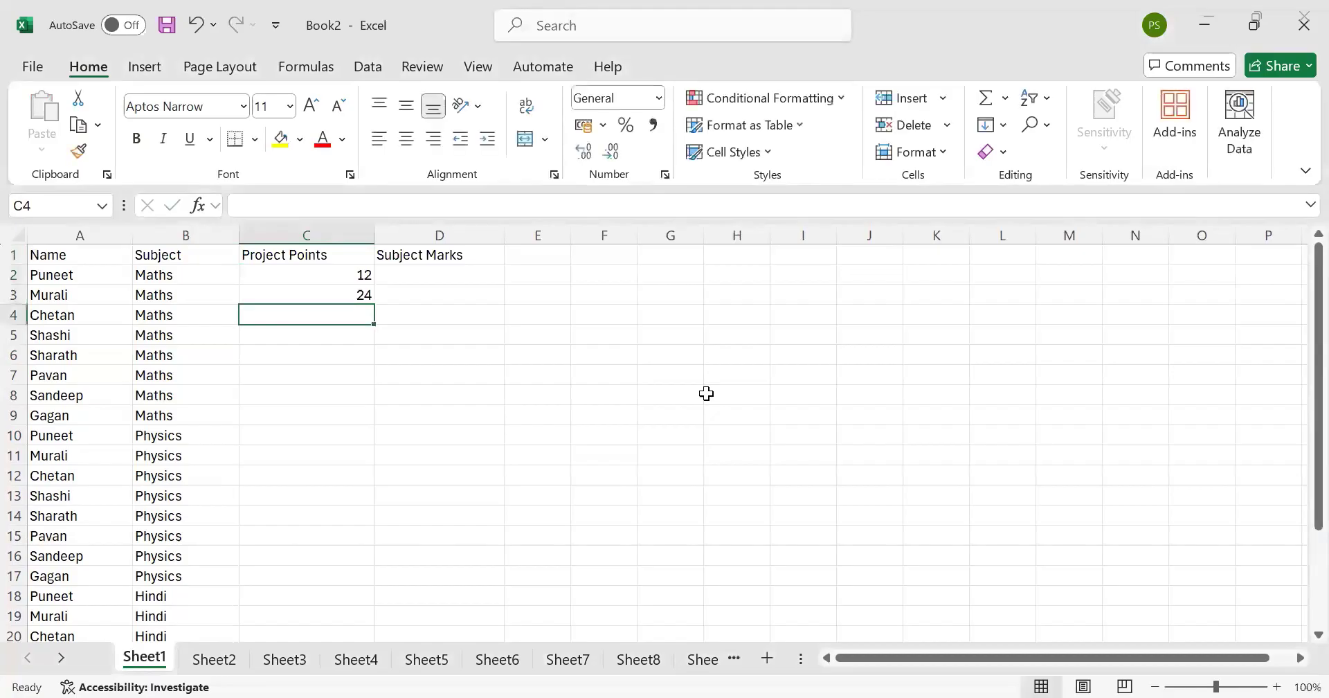
{"action": "key", "text": "Up"}
{"action": "type", "text": "1"}
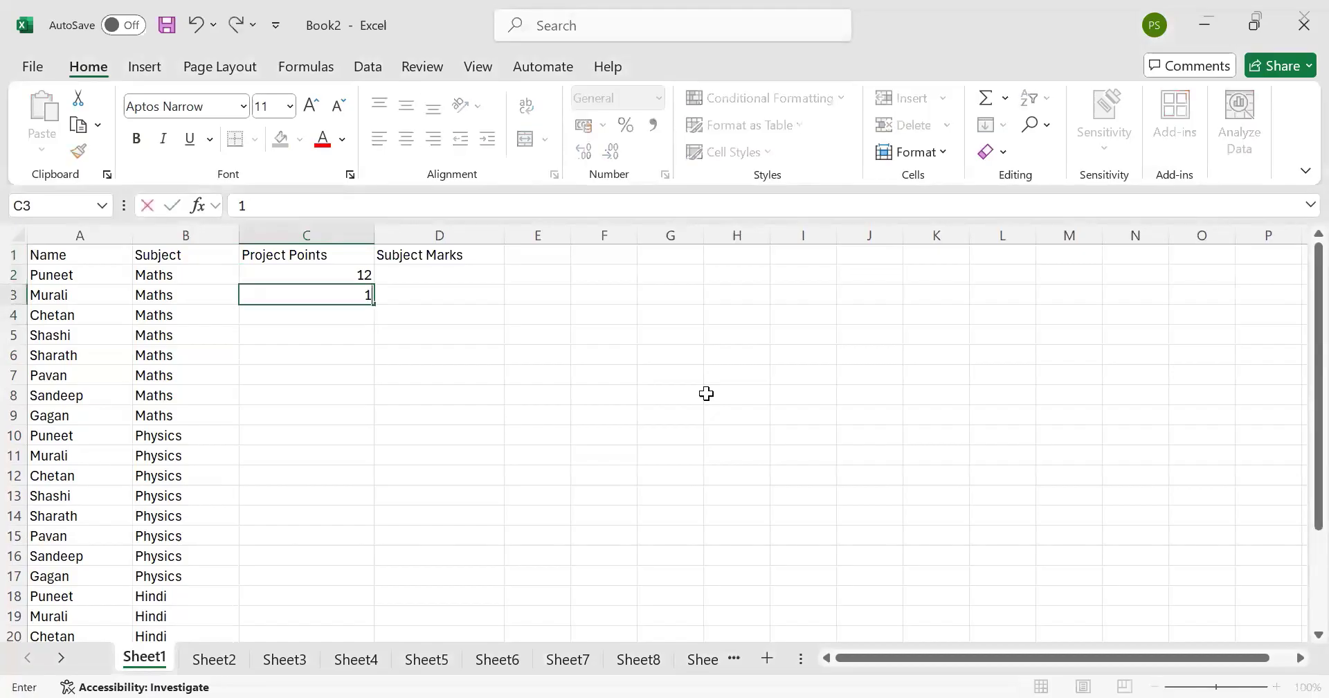
{"action": "type", "text": "4"}
{"action": "key", "text": "Return"}
Step: Enter Project Points 13, 12, 13 and 14 into C4 through C7
{"action": "type", "text": "1"}
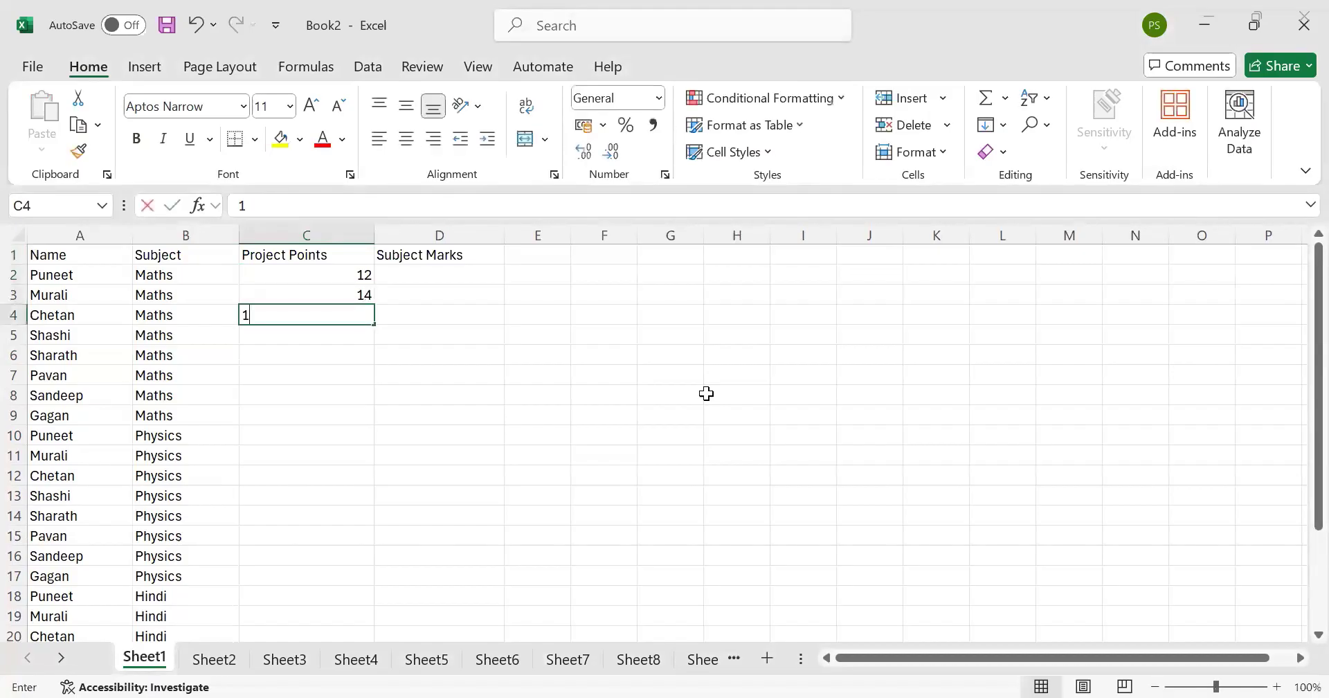
{"action": "type", "text": "3"}
{"action": "key", "text": "Return"}
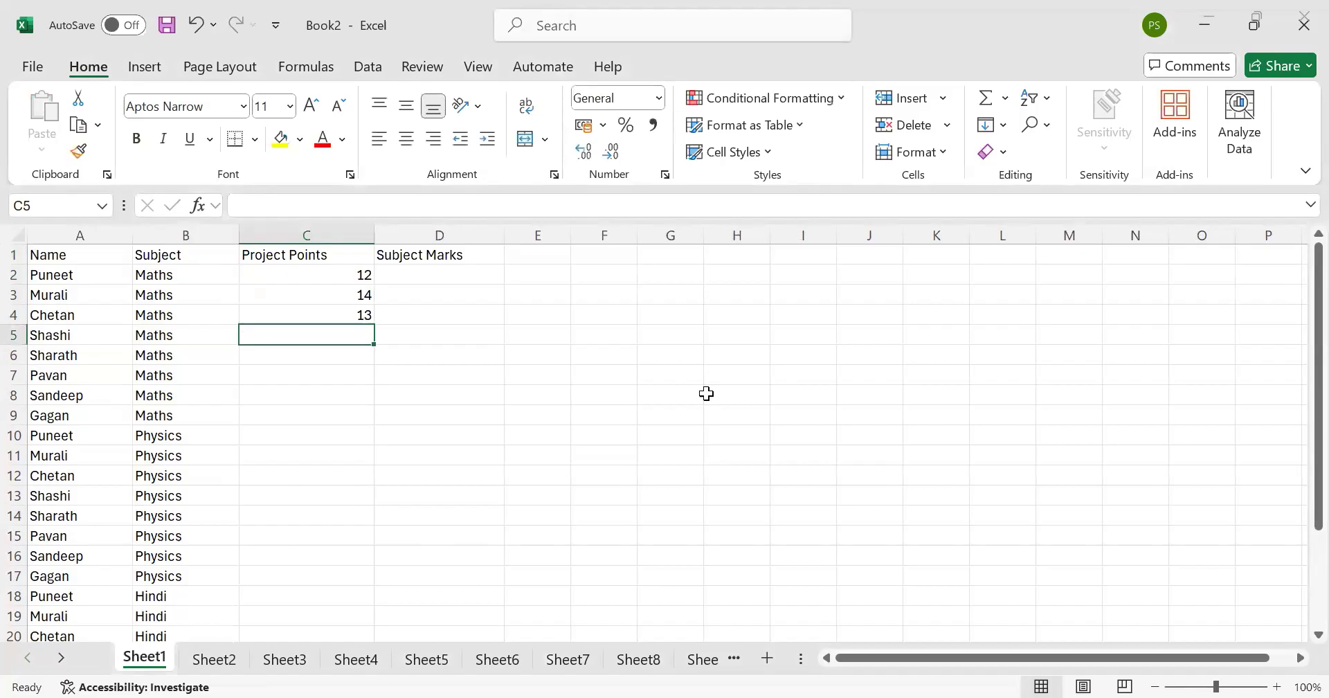
{"action": "type", "text": "12"}
{"action": "key", "text": "Return"}
{"action": "type", "text": "13"}
{"action": "key", "text": "Return"}
{"action": "type", "text": "14"}
{"action": "key", "text": "Return"}
{"action": "key", "text": "Up"}
{"action": "key", "text": "Up"}
{"action": "key", "text": "Up"}
{"action": "key", "text": "Up"}
{"action": "key", "text": "Up"}
{"action": "key", "text": "Up"}
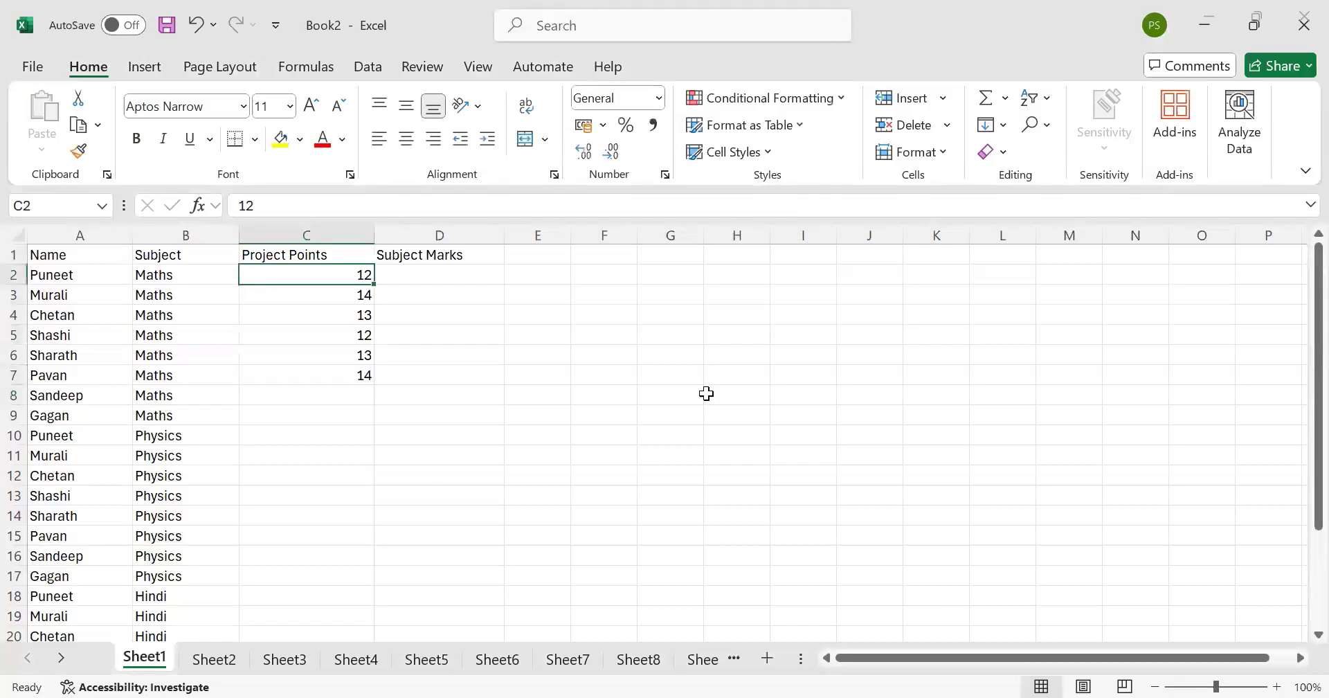
Step: Copy the six Project Points values in C2:C7 into C8:C13
{"action": "key", "text": "shift+Down"}
{"action": "key", "text": "shift+Down"}
{"action": "key", "text": "shift+Down"}
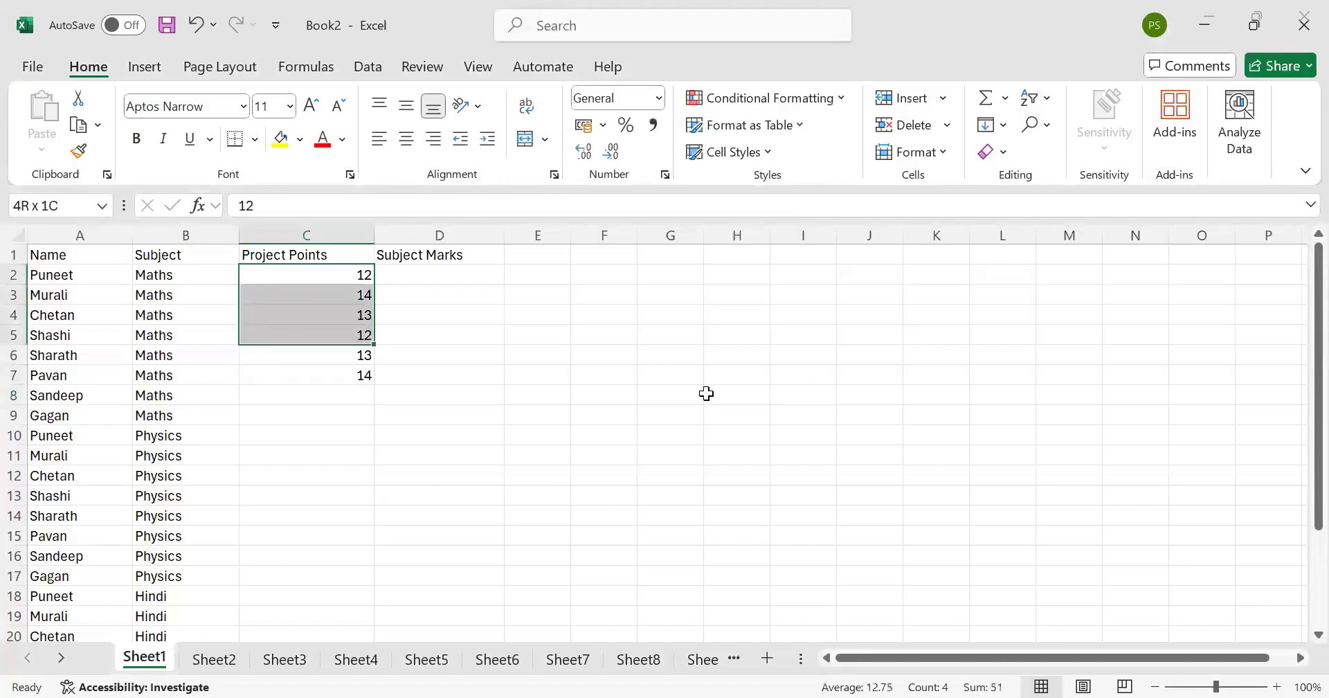
{"action": "key", "text": "shift+Down"}
{"action": "key", "text": "shift+Down"}
{"action": "key", "text": "ctrl+c"}
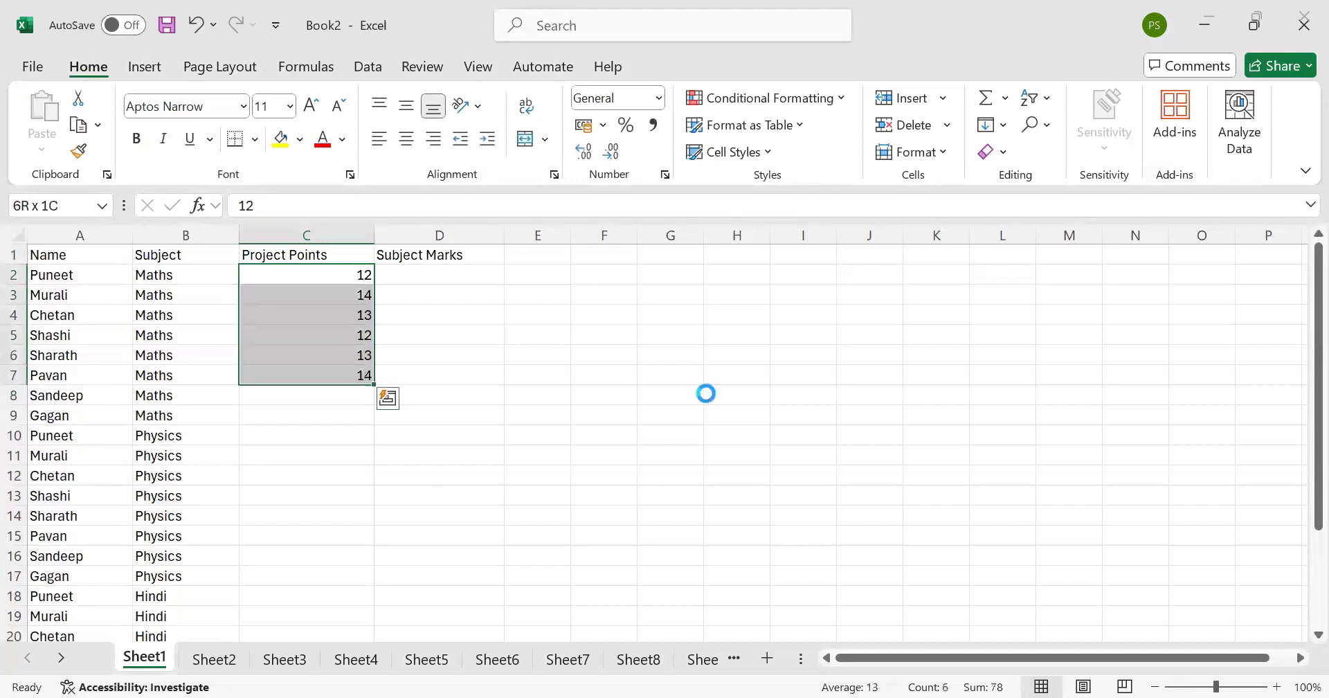
{"action": "key", "text": "Down"}
{"action": "key", "text": "Down"}
{"action": "key", "text": "Down"}
{"action": "key", "text": "Down"}
{"action": "key", "text": "Down"}
{"action": "key", "text": "Down"}
{"action": "key", "text": "ctrl+v"}
{"action": "key", "text": "Down"}
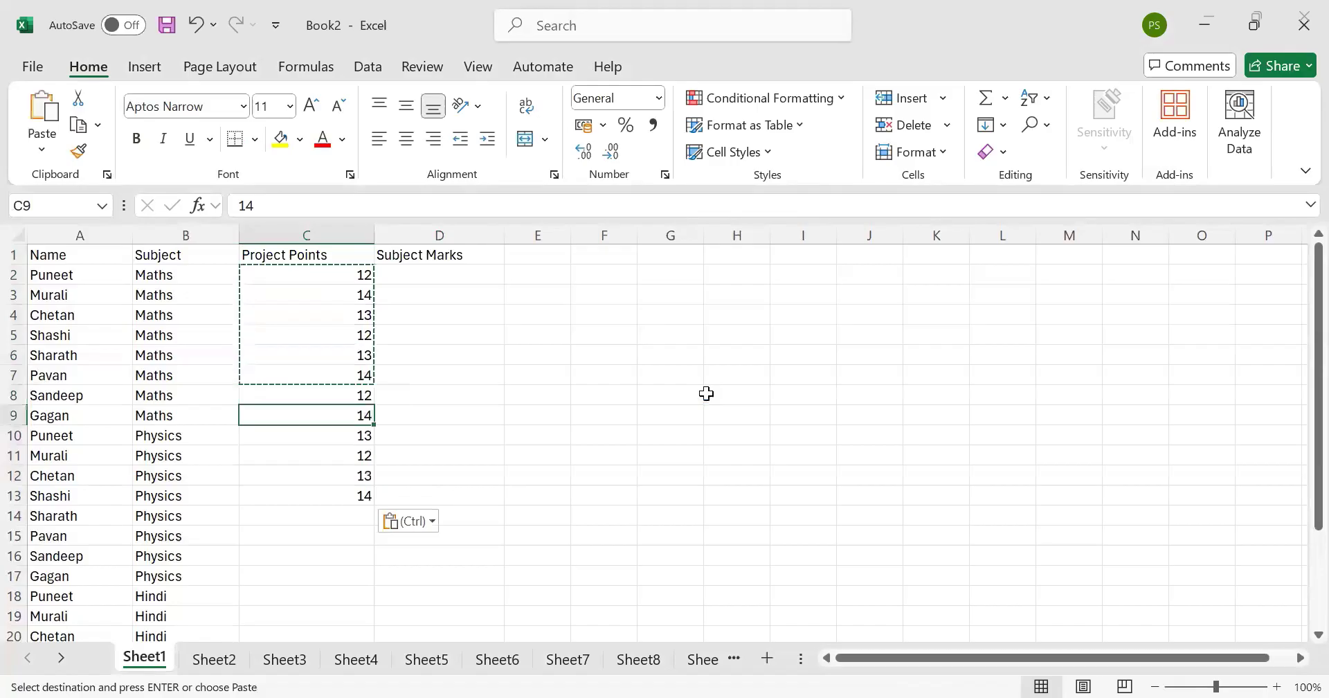
Step: Copy the twelve values in C2:C13 and paste them from C14 downward, then go to D2
{"action": "key", "text": "Up"}
{"action": "key", "text": "Up"}
{"action": "key", "text": "Up"}
{"action": "key", "text": "Up"}
{"action": "key", "text": "shift+Down"}
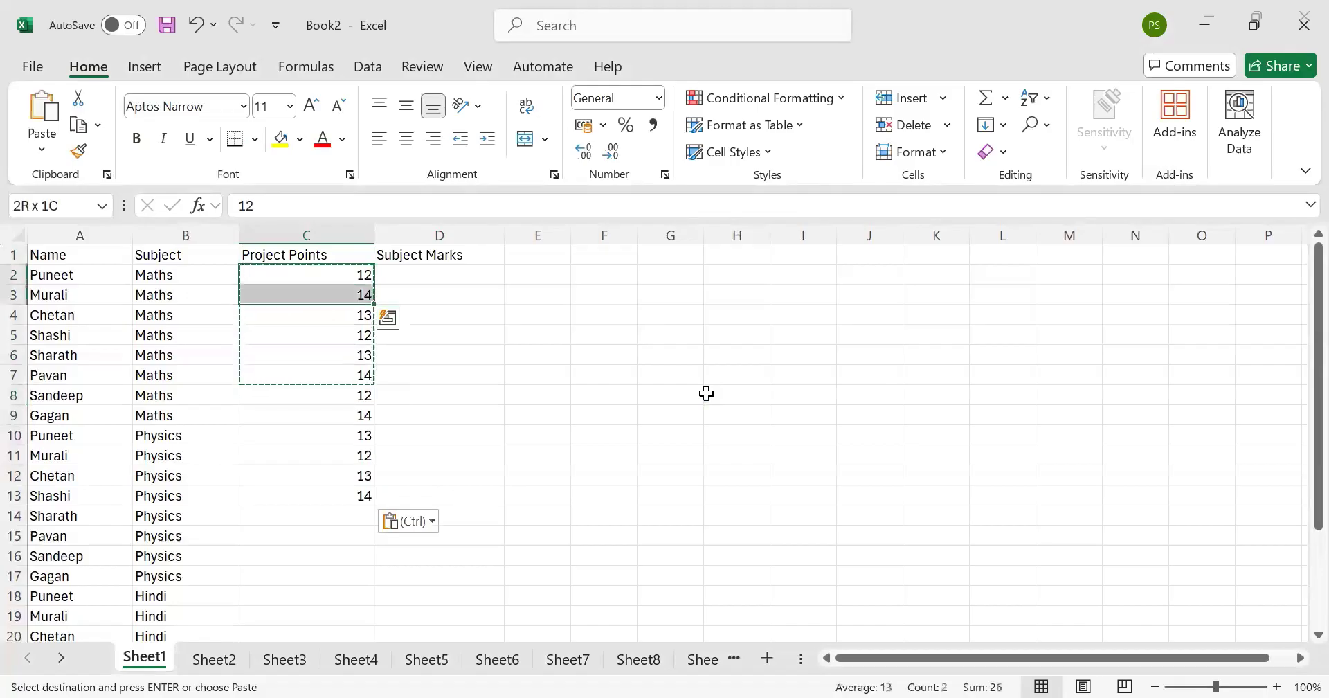
{"action": "key", "text": "shift+Down"}
{"action": "key", "text": "shift+Down"}
{"action": "key", "text": "shift+Down"}
{"action": "key", "text": "shift+Down"}
{"action": "key", "text": "shift+Down"}
{"action": "key", "text": "shift+Down"}
{"action": "key", "text": "shift+Down"}
{"action": "key", "text": "shift+Down"}
{"action": "key", "text": "shift+Down"}
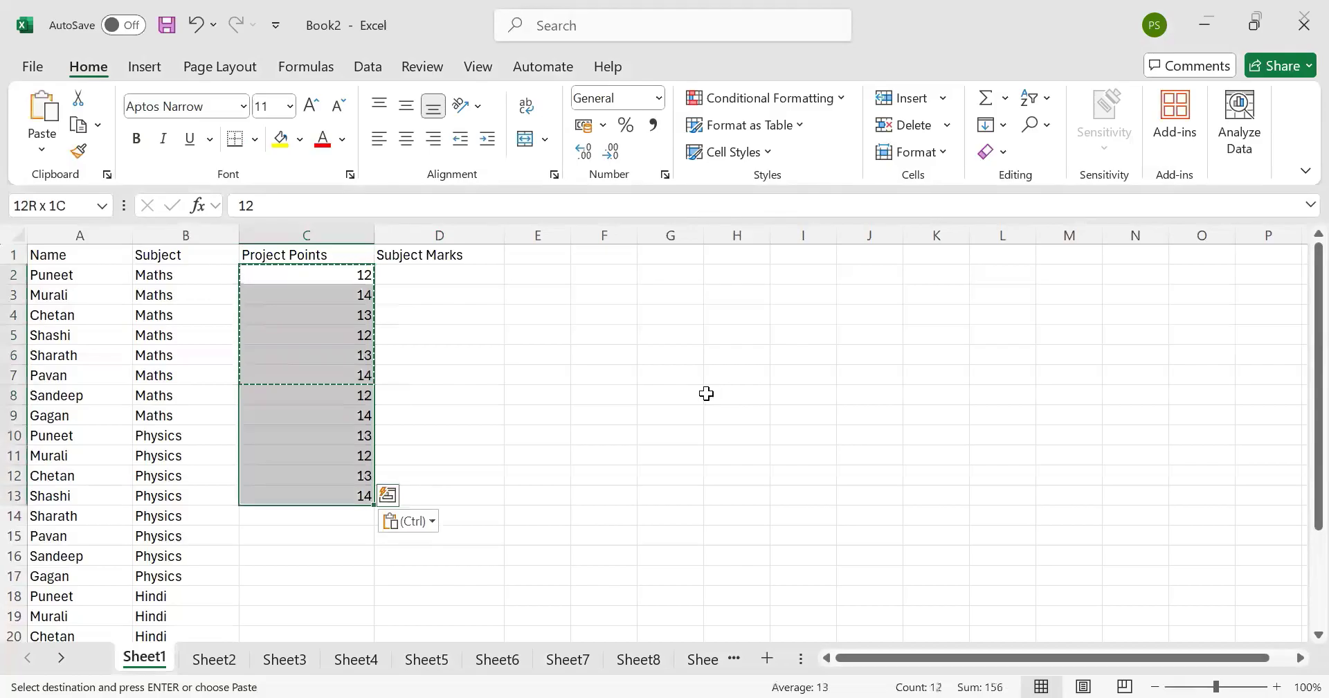
{"action": "key", "text": "ctrl+c"}
{"action": "key", "text": "Down"}
{"action": "key", "text": "Down"}
{"action": "key", "text": "Down"}
{"action": "key", "text": "Down"}
{"action": "key", "text": "Down"}
{"action": "key", "text": "Down"}
{"action": "key", "text": "Down"}
{"action": "key", "text": "Down"}
{"action": "key", "text": "Down"}
{"action": "key", "text": "Up"}
{"action": "key", "text": "Up"}
{"action": "key", "text": "Up"}
{"action": "key", "text": "ctrl+v"}
{"action": "key", "text": "Down"}
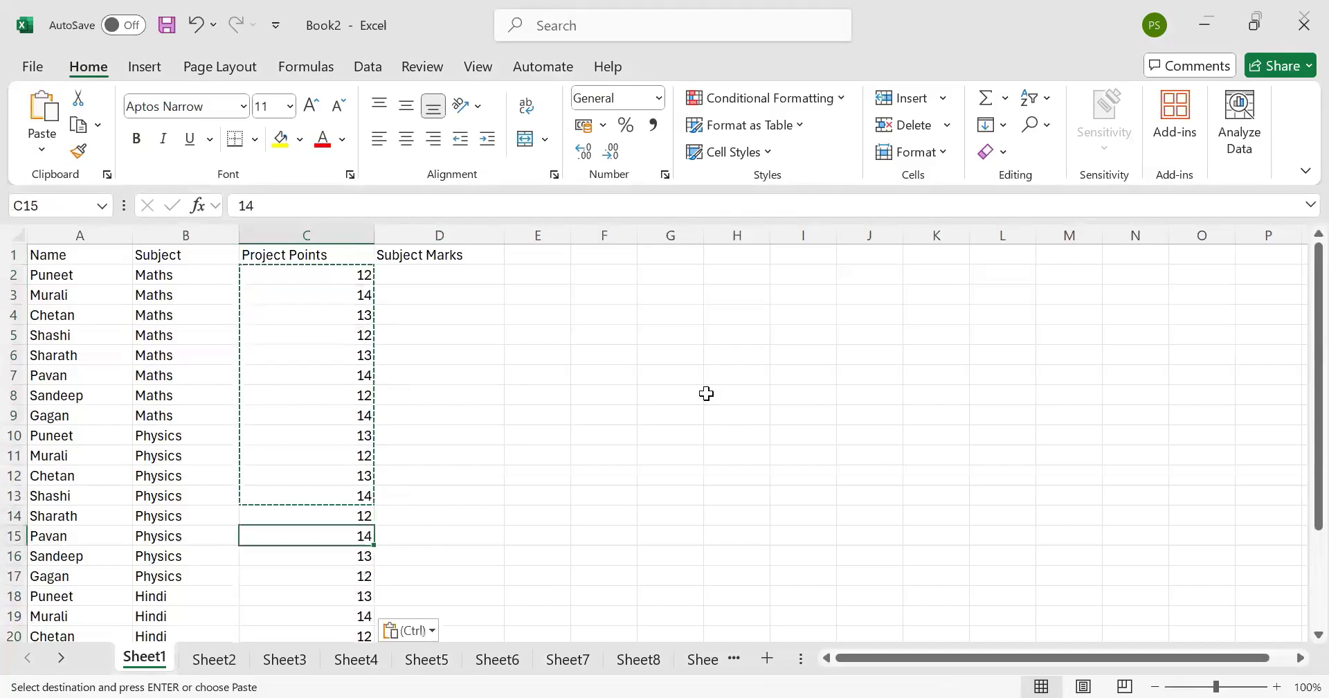
{"action": "key", "text": "Down"}
{"action": "key", "text": "Down"}
{"action": "key", "text": "Down"}
{"action": "key", "text": "Down"}
{"action": "key", "text": "Down"}
{"action": "key", "text": "Down"}
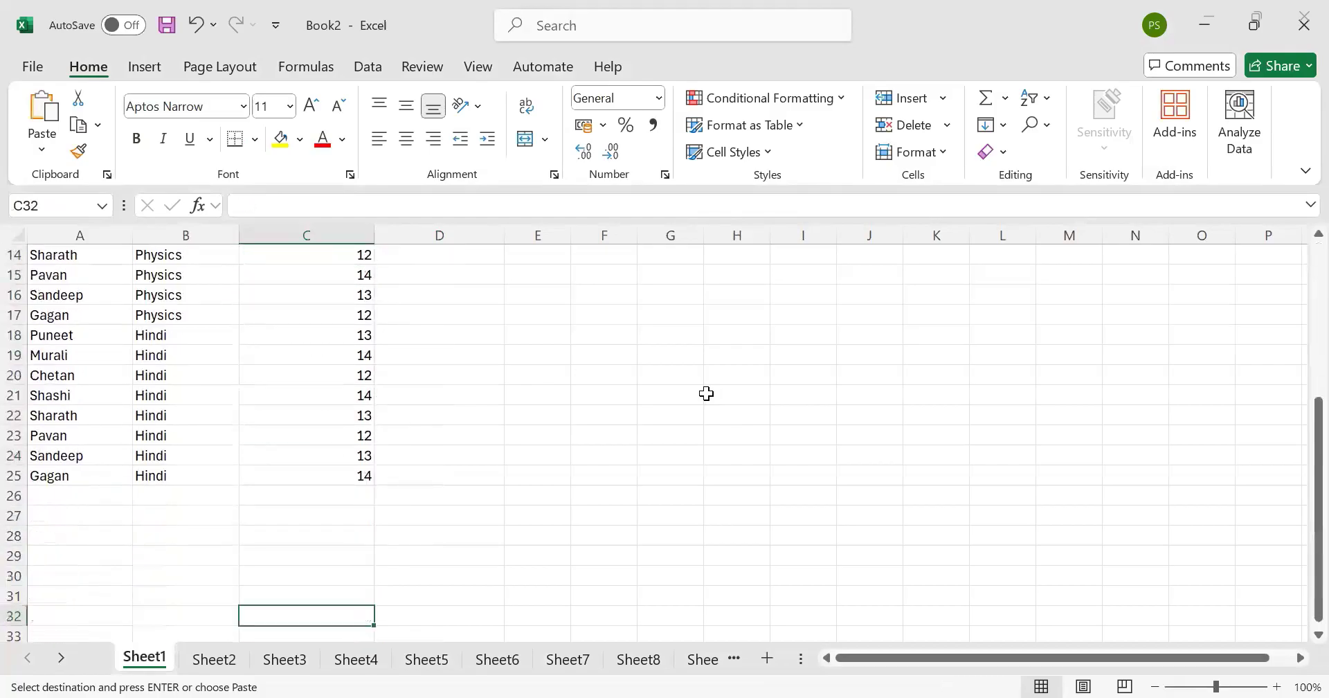
{"action": "key", "text": "Up"}
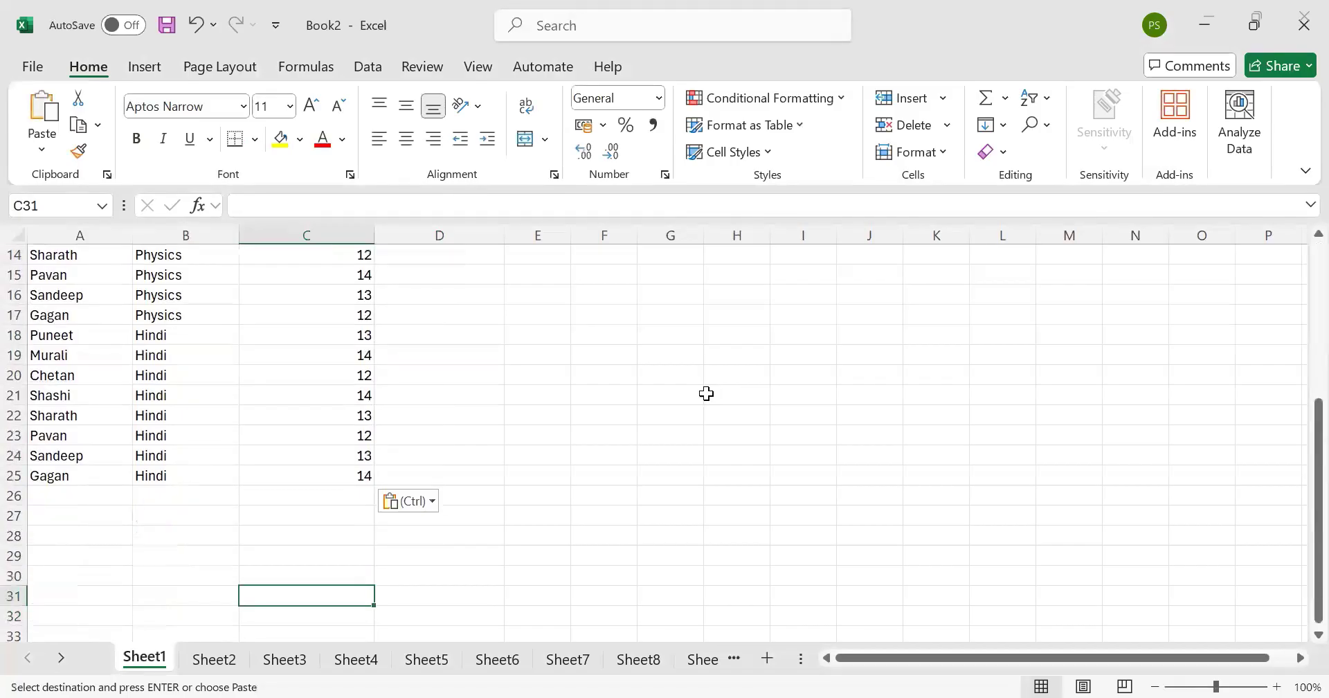
{"action": "key", "text": "Up"}
{"action": "key", "text": "Up"}
{"action": "key", "text": "Up"}
{"action": "key", "text": "Up"}
{"action": "key", "text": "Up"}
{"action": "key", "text": "Up"}
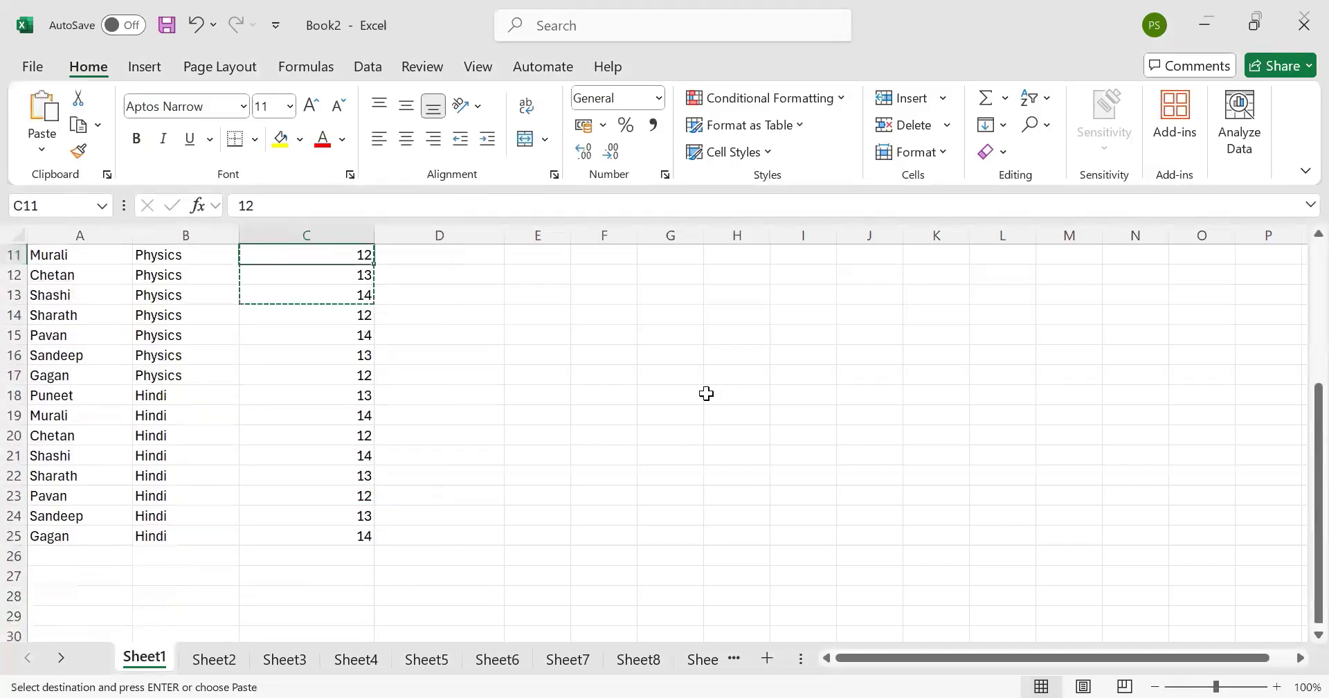
{"action": "key", "text": "Up"}
{"action": "key", "text": "Up"}
{"action": "key", "text": "Up"}
{"action": "key", "text": "Down"}
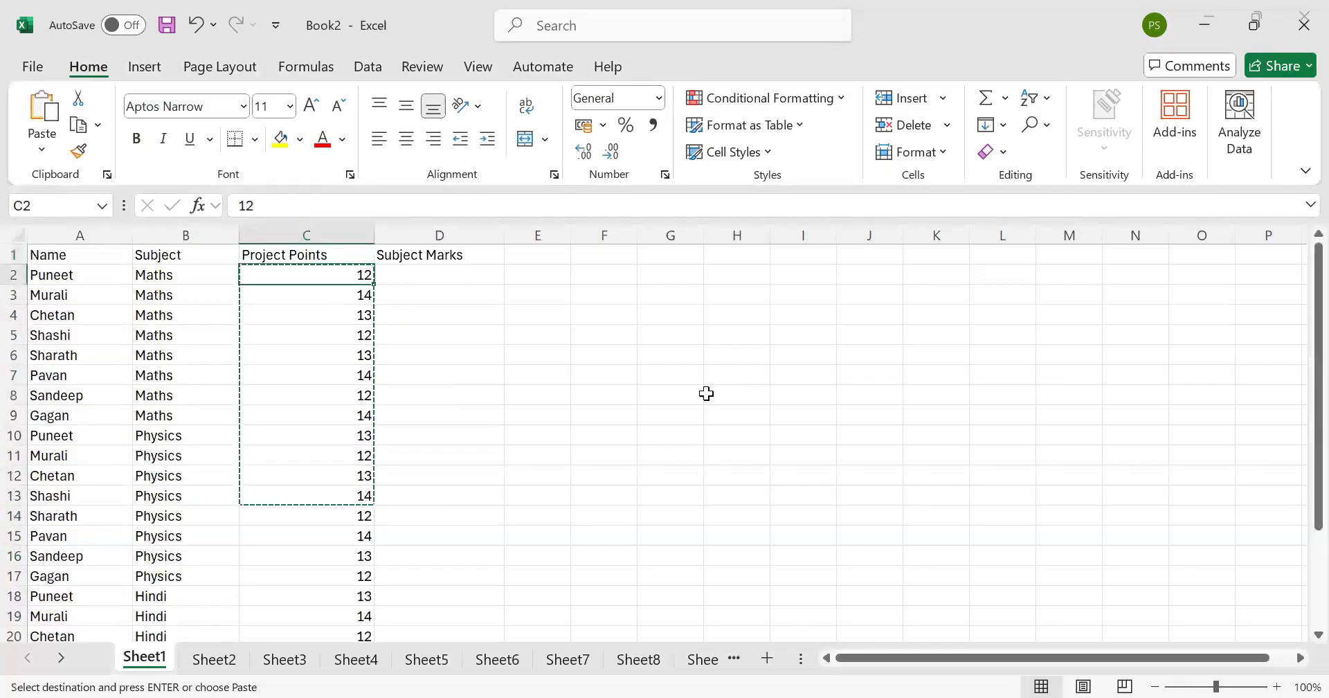
{"action": "key", "text": "Right"}
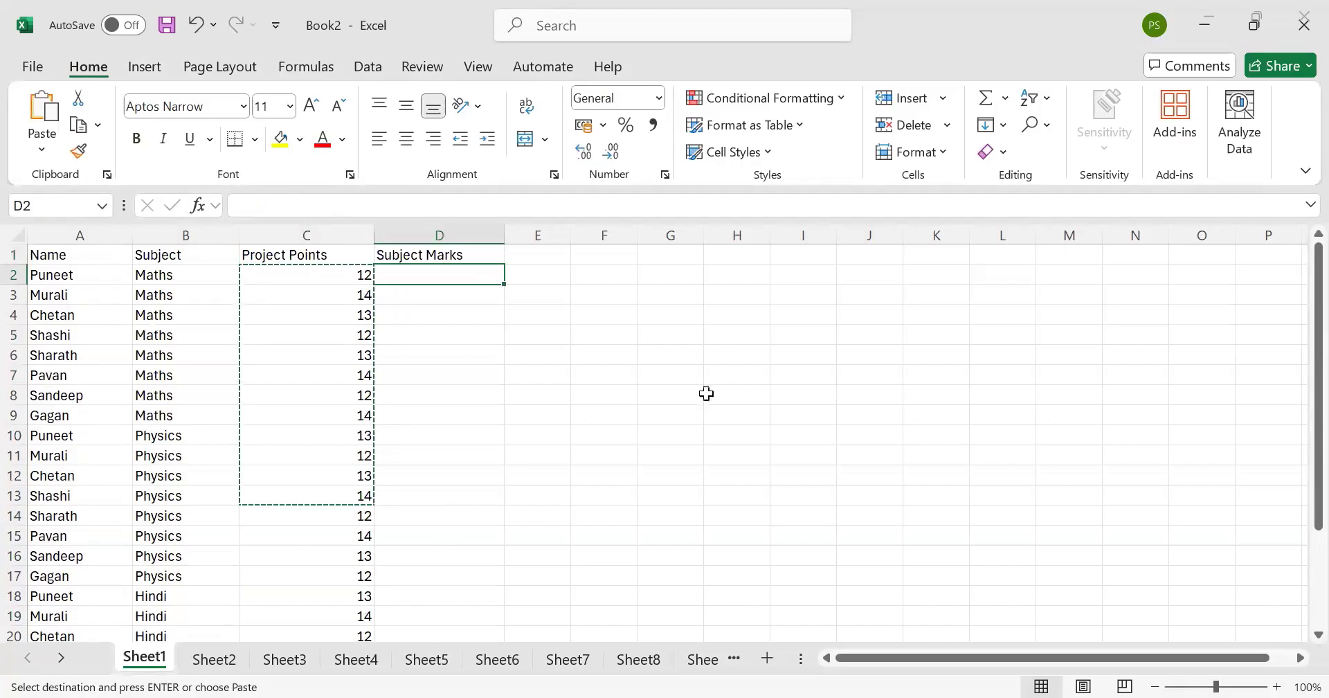
Step: Enter Subject Marks 85, 88, 89, 87, 88, 85, 86, 87, 88, 85, 85 into D2:D12
{"action": "type", "text": "85"}
{"action": "key", "text": "Return"}
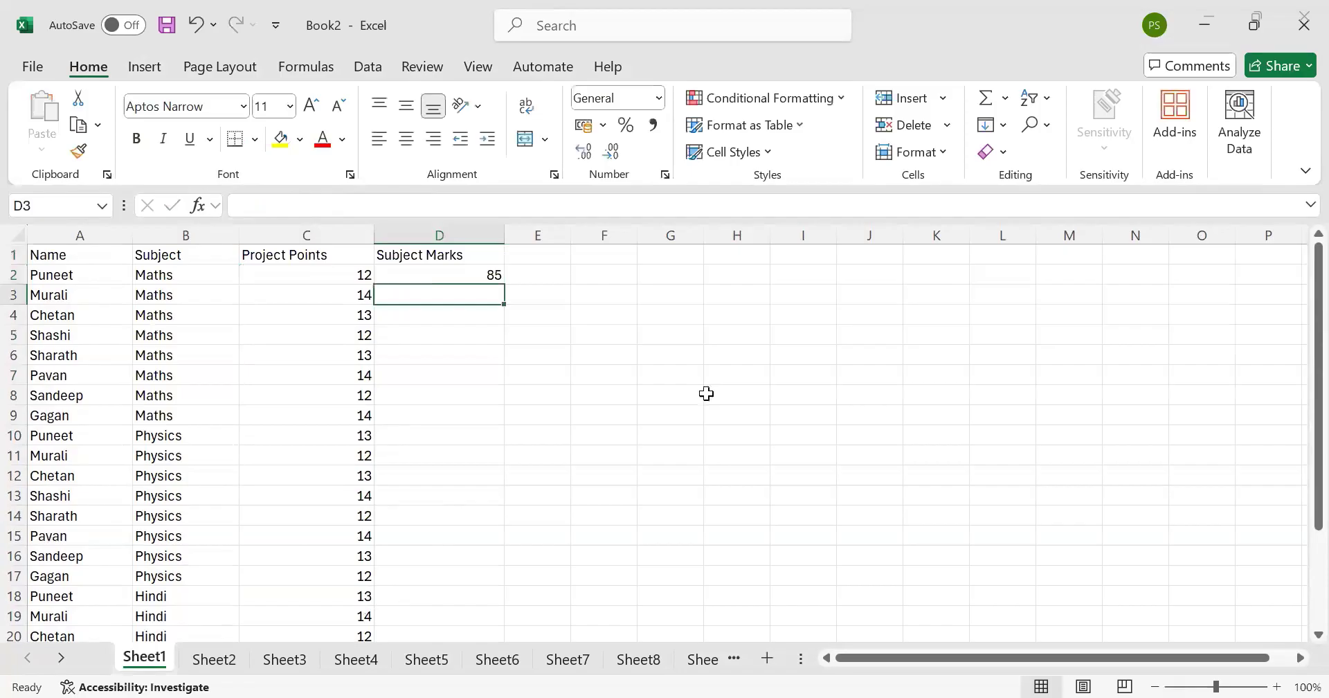
{"action": "type", "text": "88"}
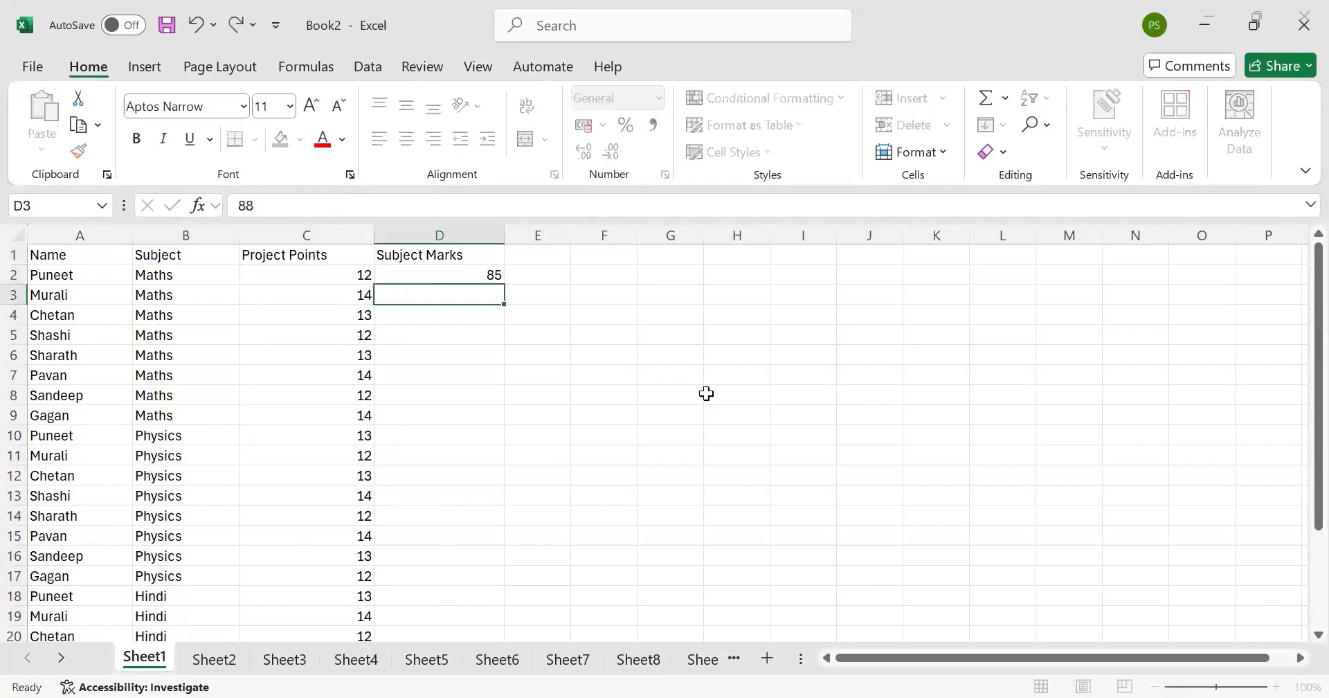
{"action": "key", "text": "Return"}
{"action": "type", "text": "89"}
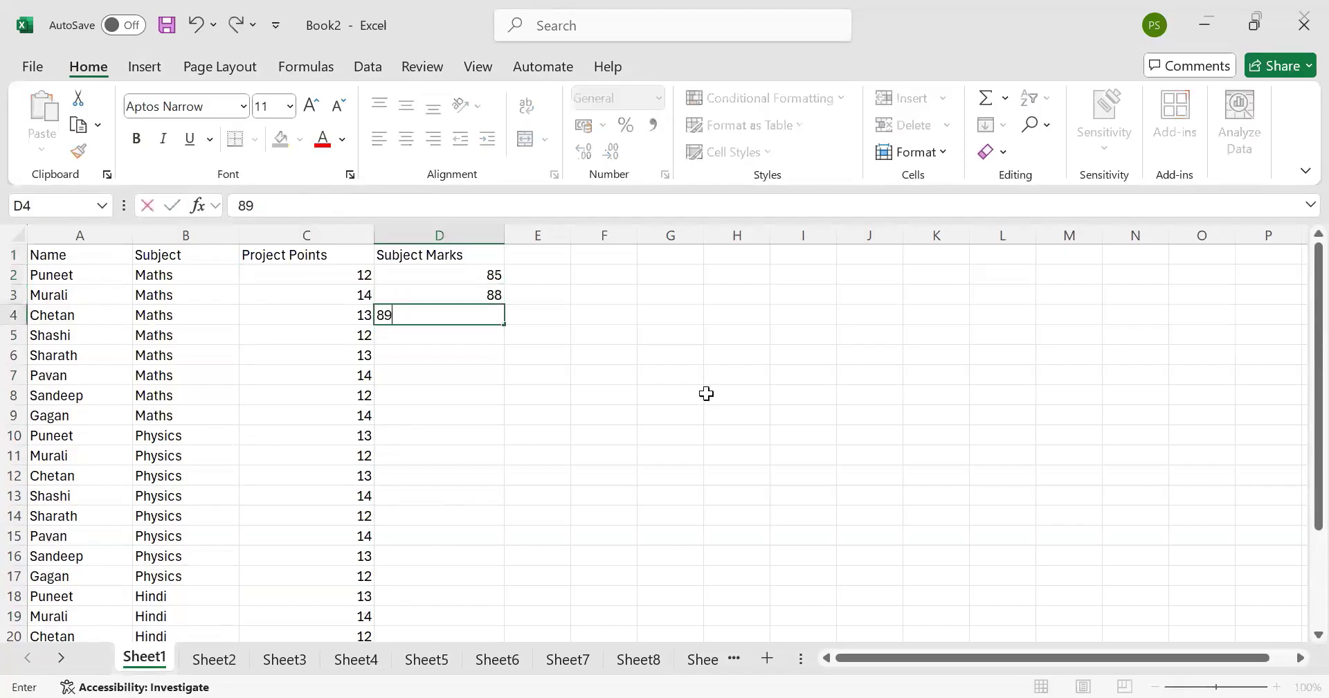
{"action": "key", "text": "Return"}
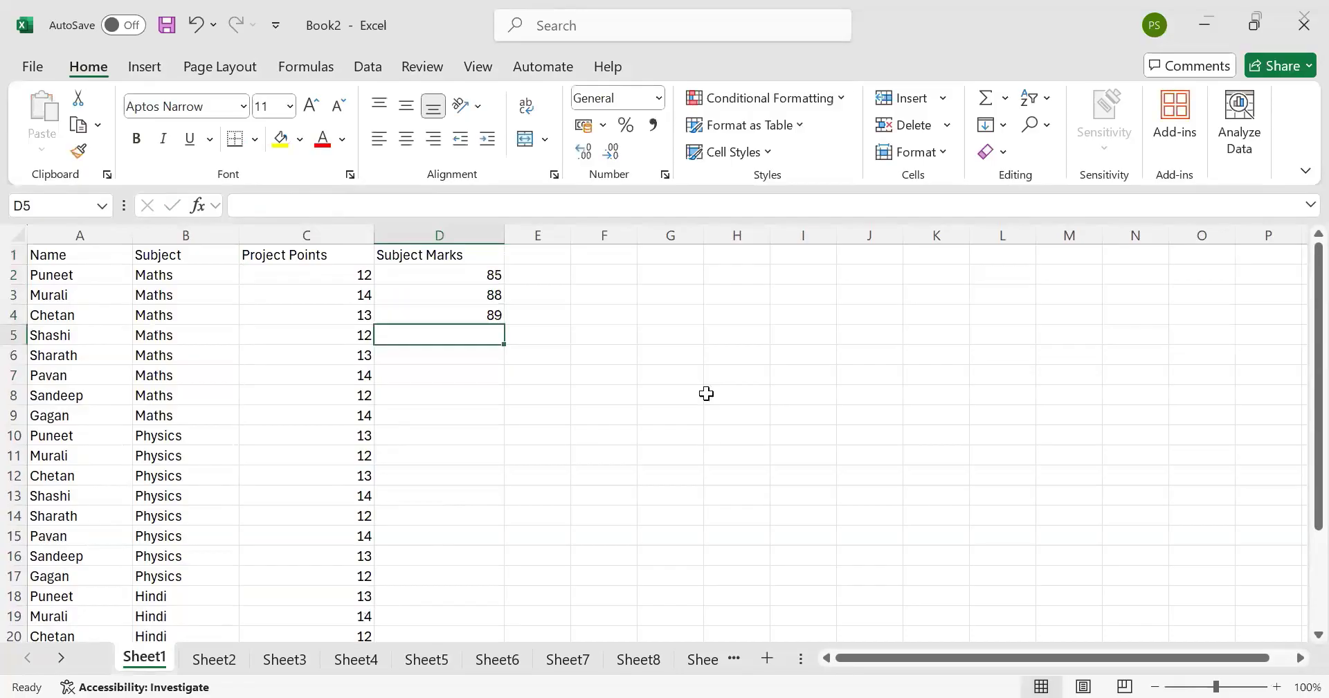
{"action": "type", "text": "87"}
{"action": "key", "text": "Return"}
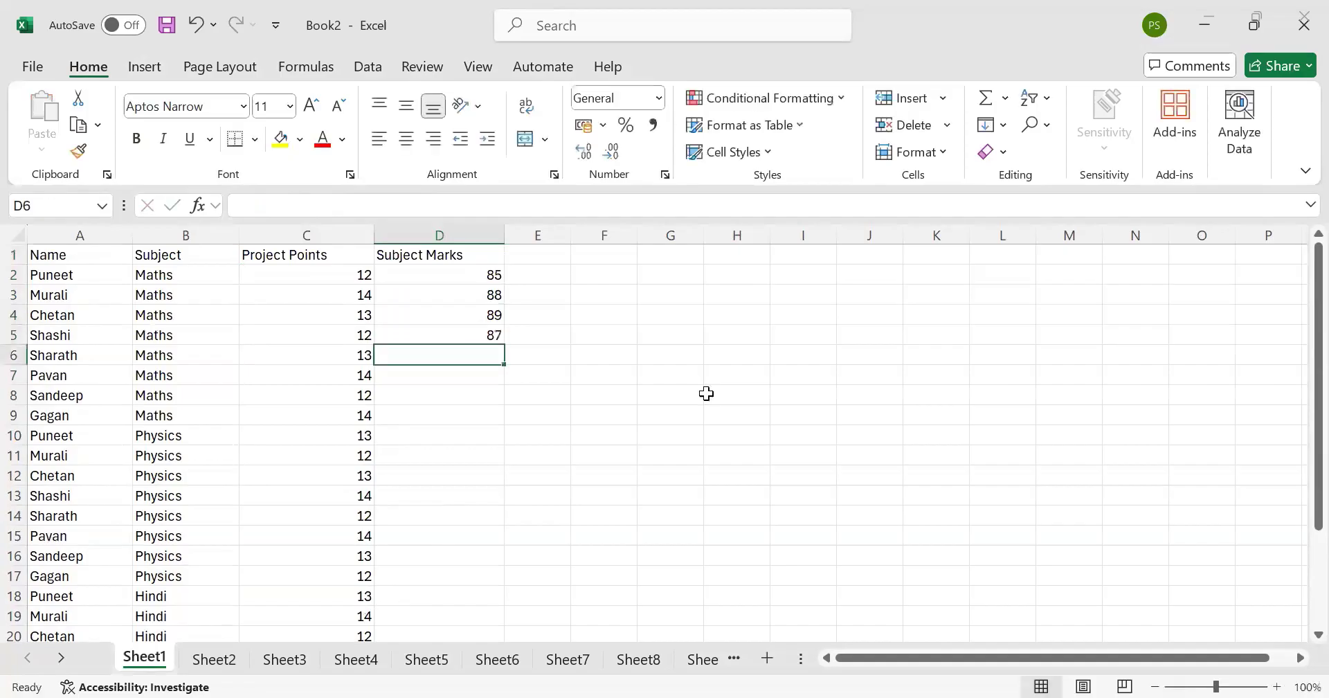
{"action": "type", "text": "88"}
{"action": "key", "text": "Return"}
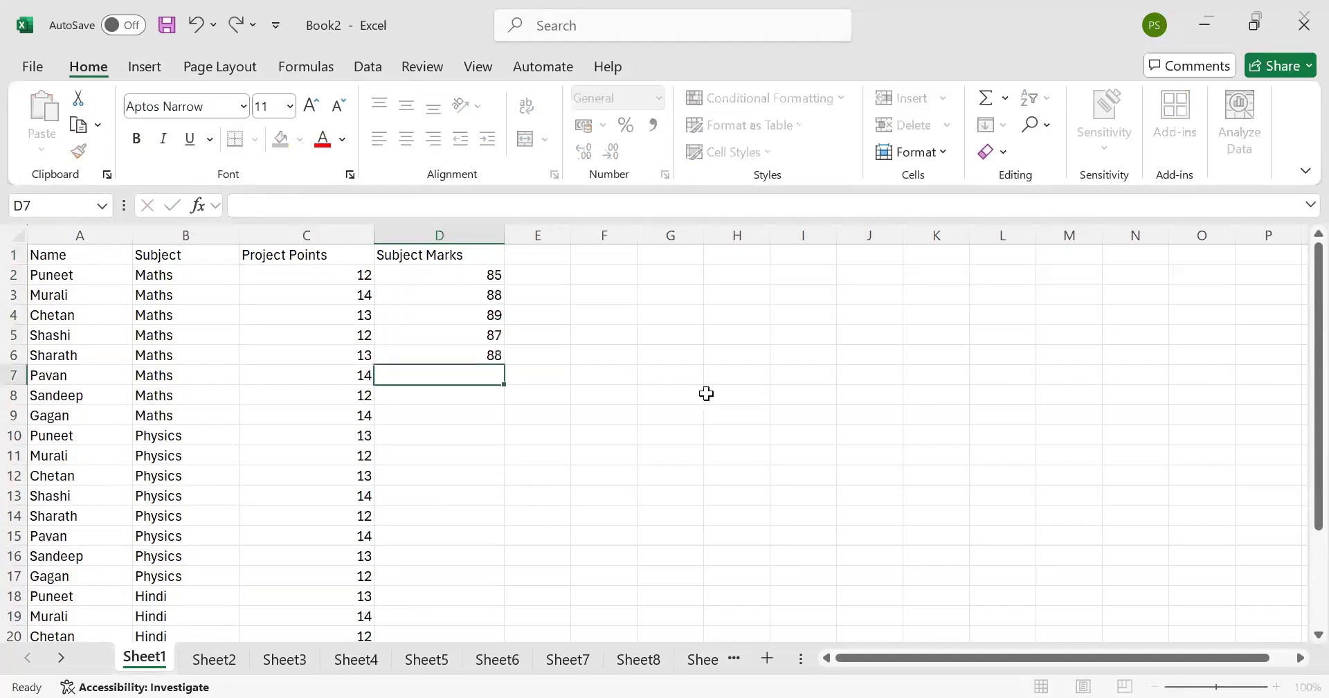
{"action": "type", "text": "85"}
{"action": "key", "text": "ctrl+Return"}
{"action": "key", "text": "Return"}
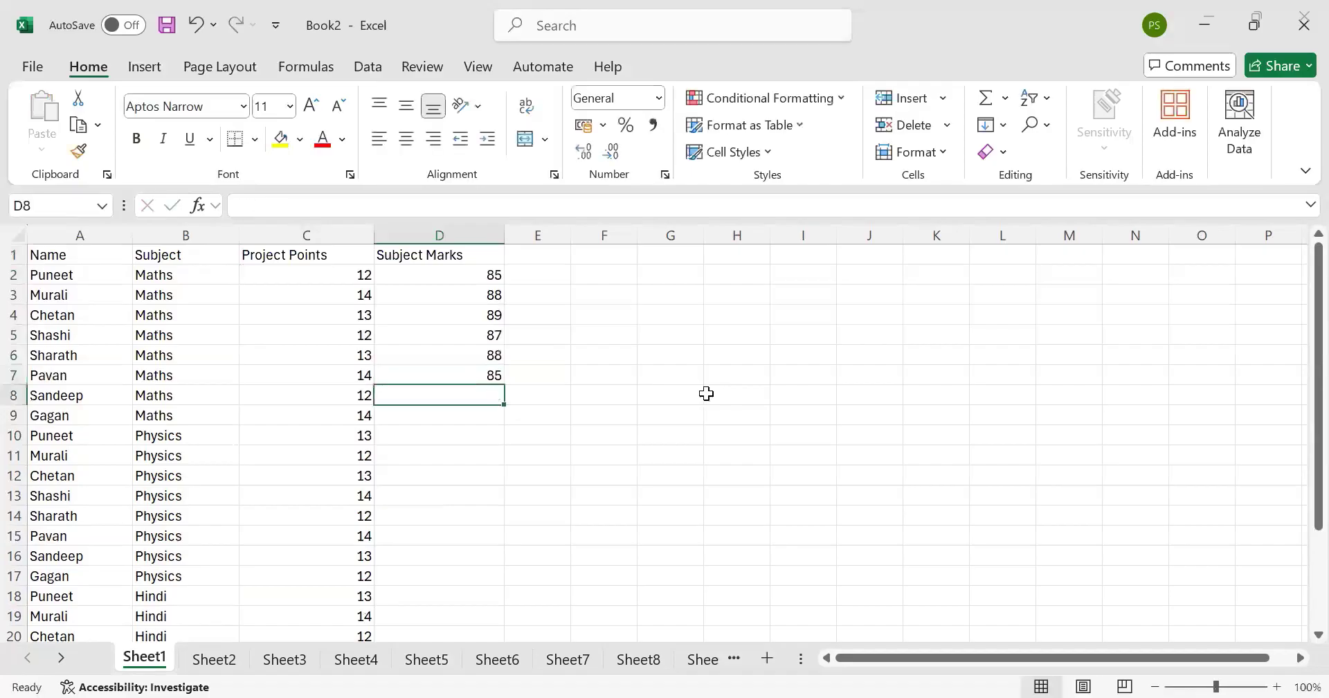
{"action": "type", "text": "86"}
{"action": "key", "text": "Return"}
{"action": "type", "text": "8"}
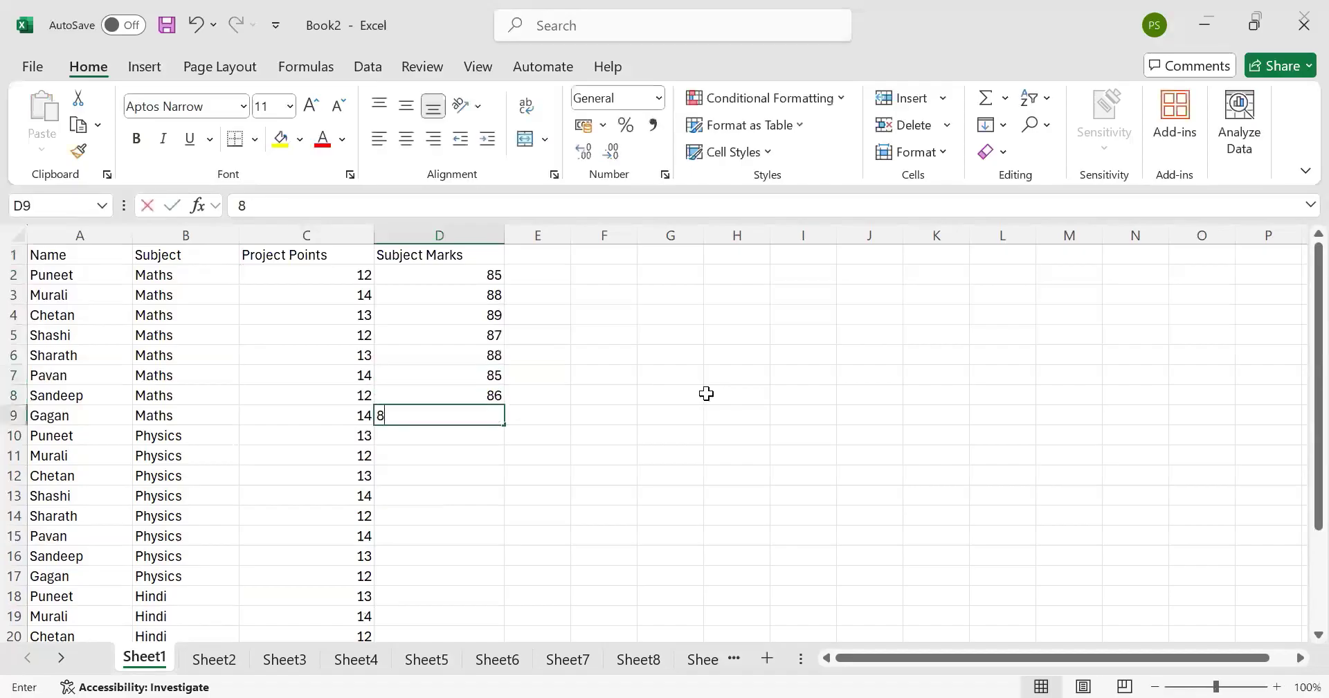
{"action": "type", "text": "7"}
{"action": "key", "text": "Return"}
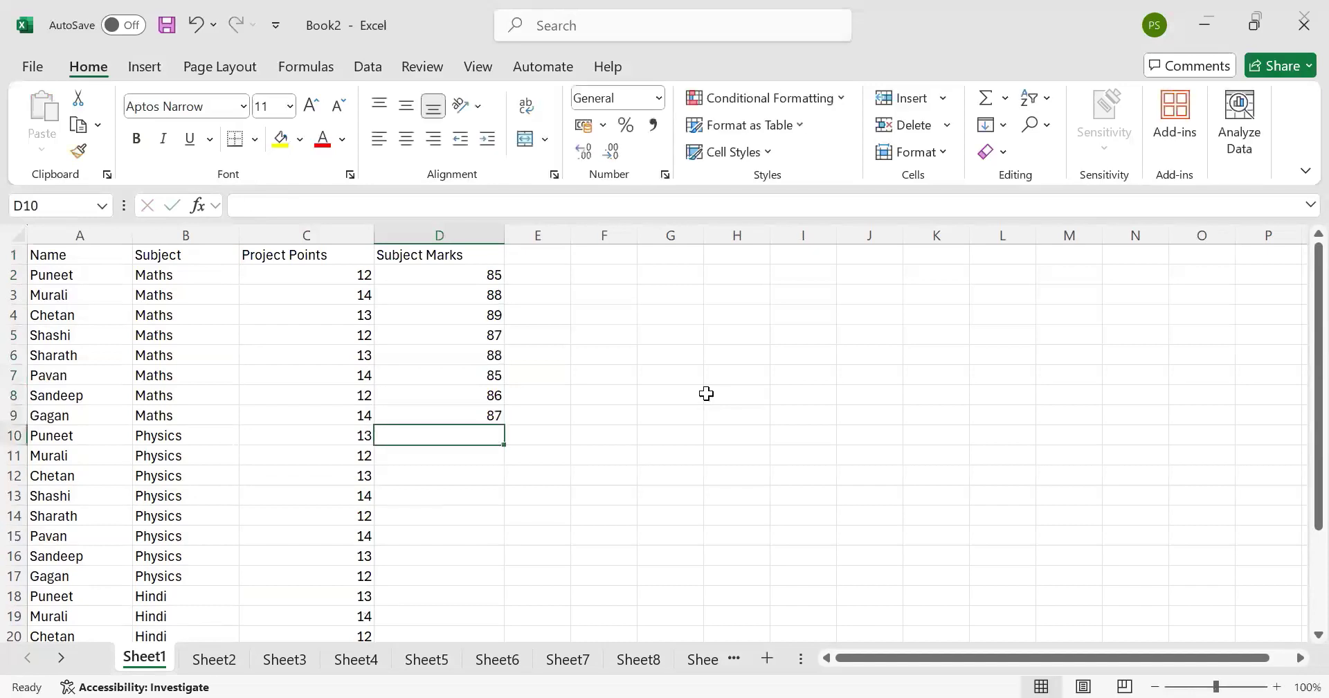
{"action": "type", "text": "88"}
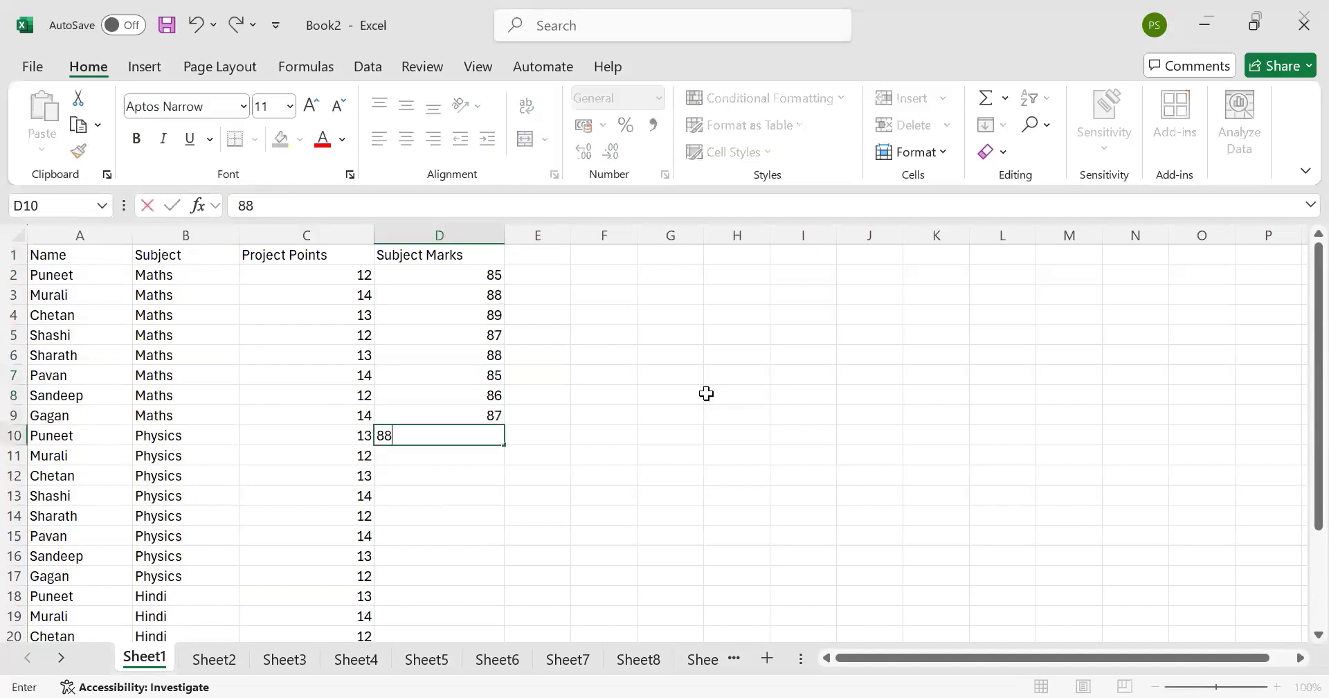
{"action": "key", "text": "Return"}
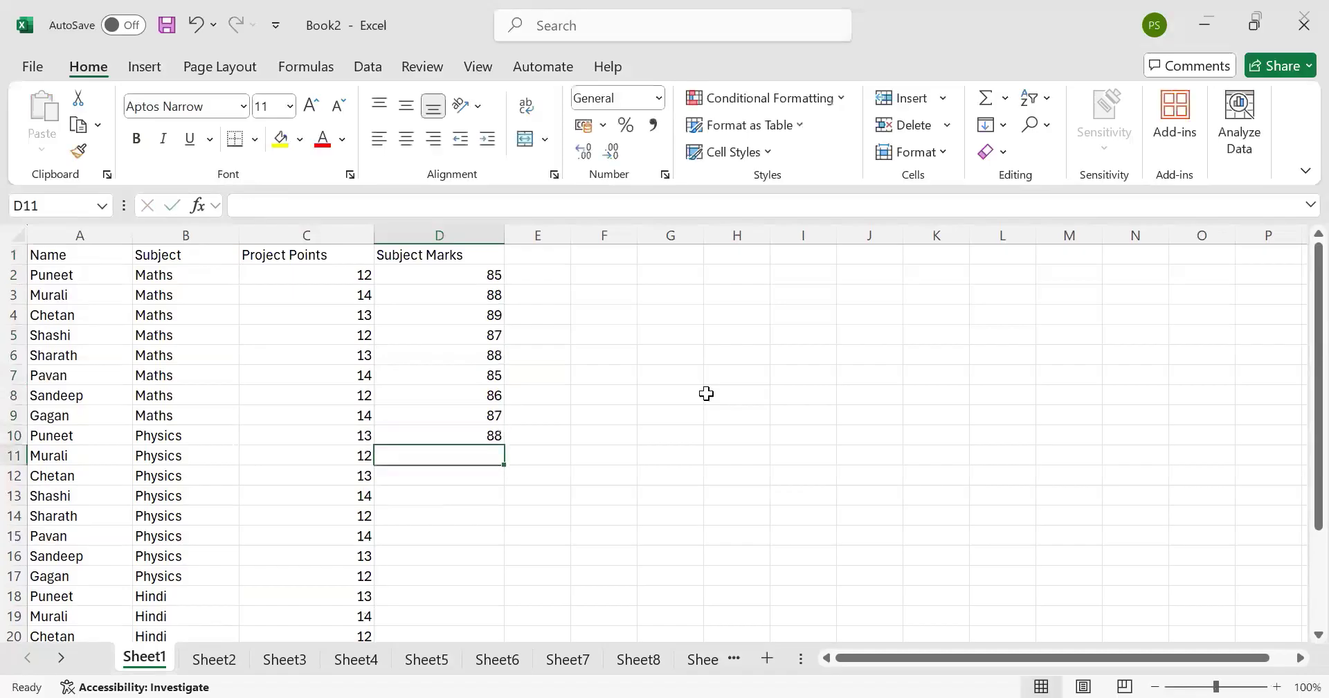
{"action": "type", "text": "85"}
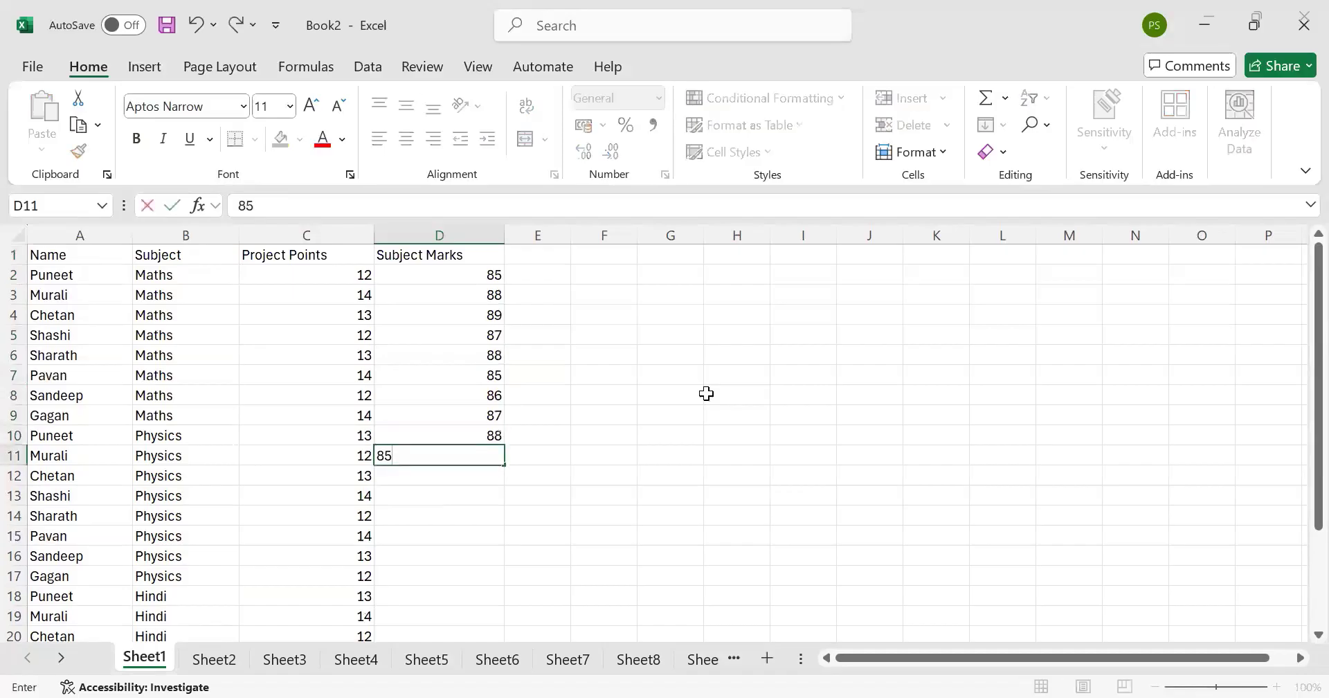
{"action": "key", "text": "Return"}
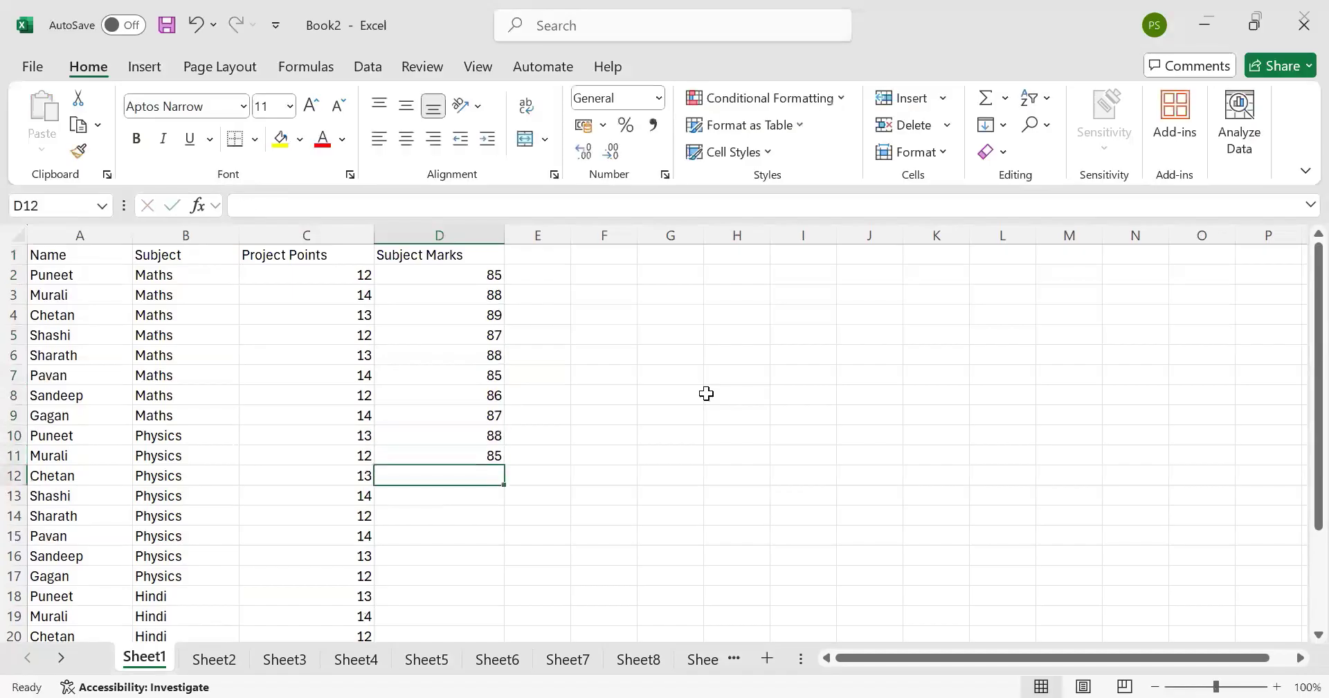
{"action": "type", "text": "85"}
{"action": "key", "text": "Return"}
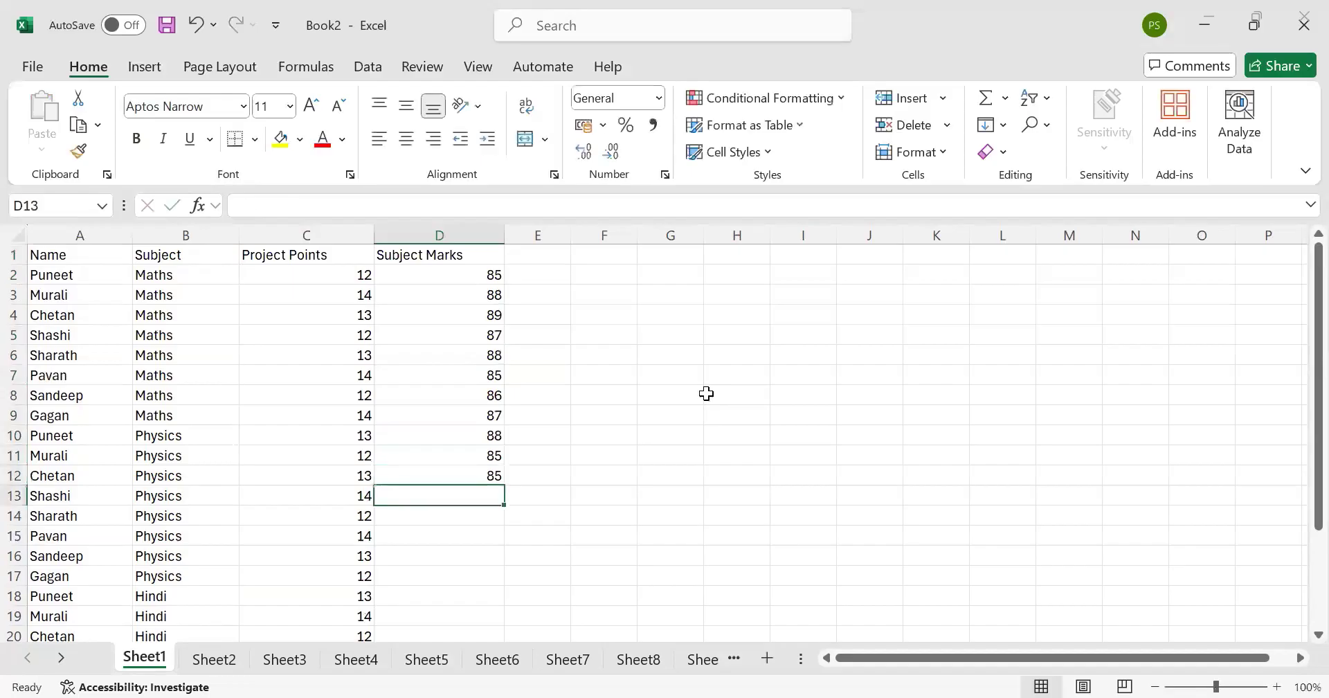
Step: Copy the marks in D2:D12 and paste them into D13:D23
{"action": "key", "text": "Up"}
{"action": "key", "text": "Up"}
{"action": "key", "text": "Up"}
{"action": "key", "text": "Up"}
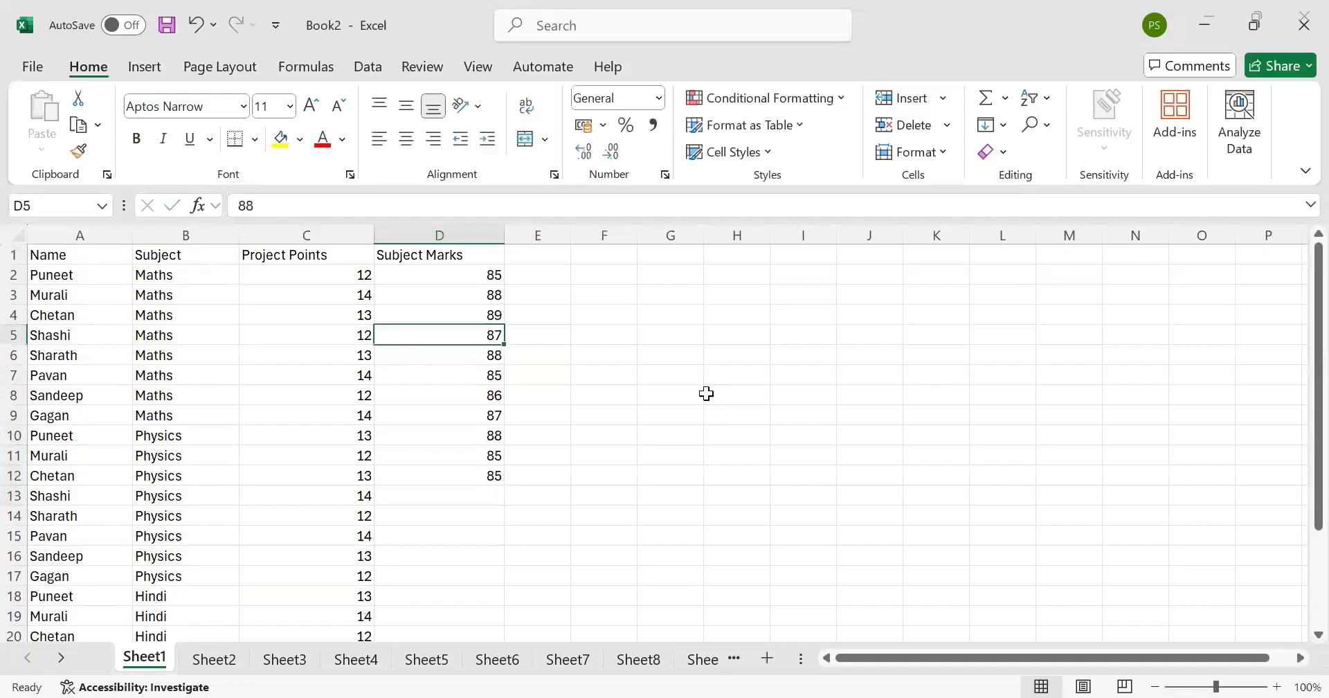
{"action": "key", "text": "Up"}
{"action": "key", "text": "Up"}
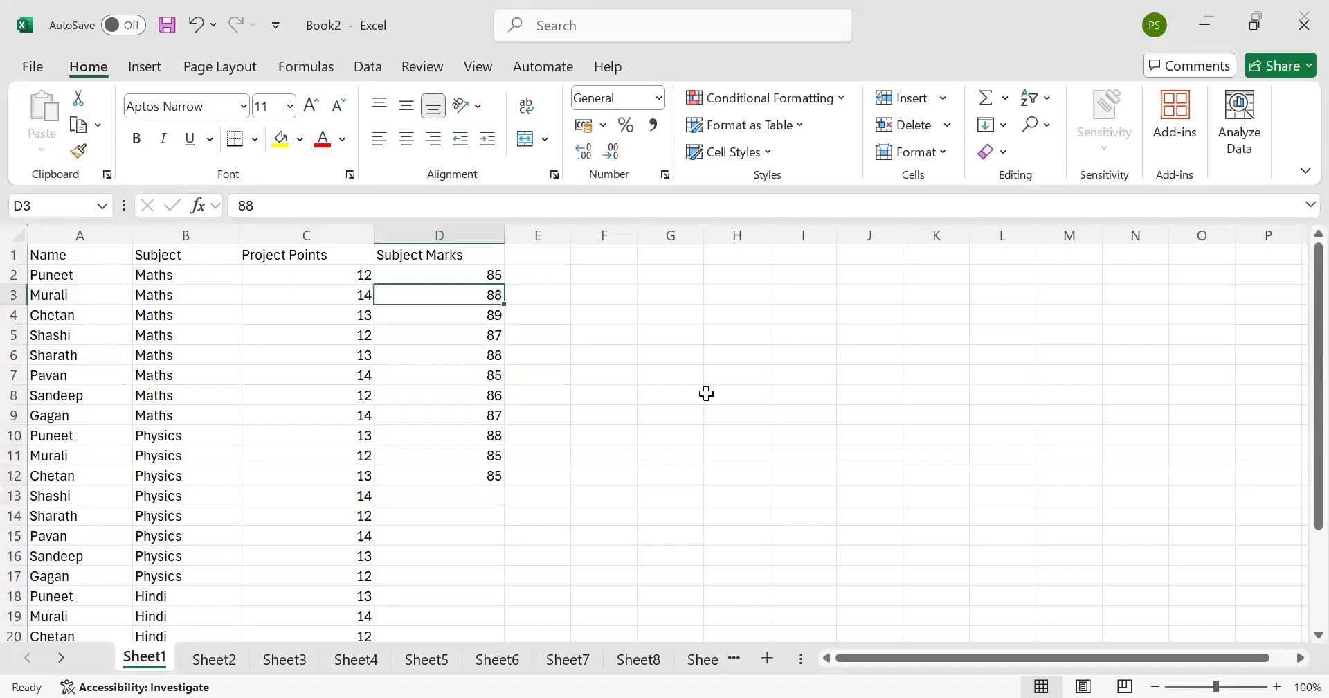
{"action": "key", "text": "shift+Up"}
{"action": "key", "text": "shift+Down"}
{"action": "key", "text": "shift+Down"}
{"action": "key", "text": "shift+Down"}
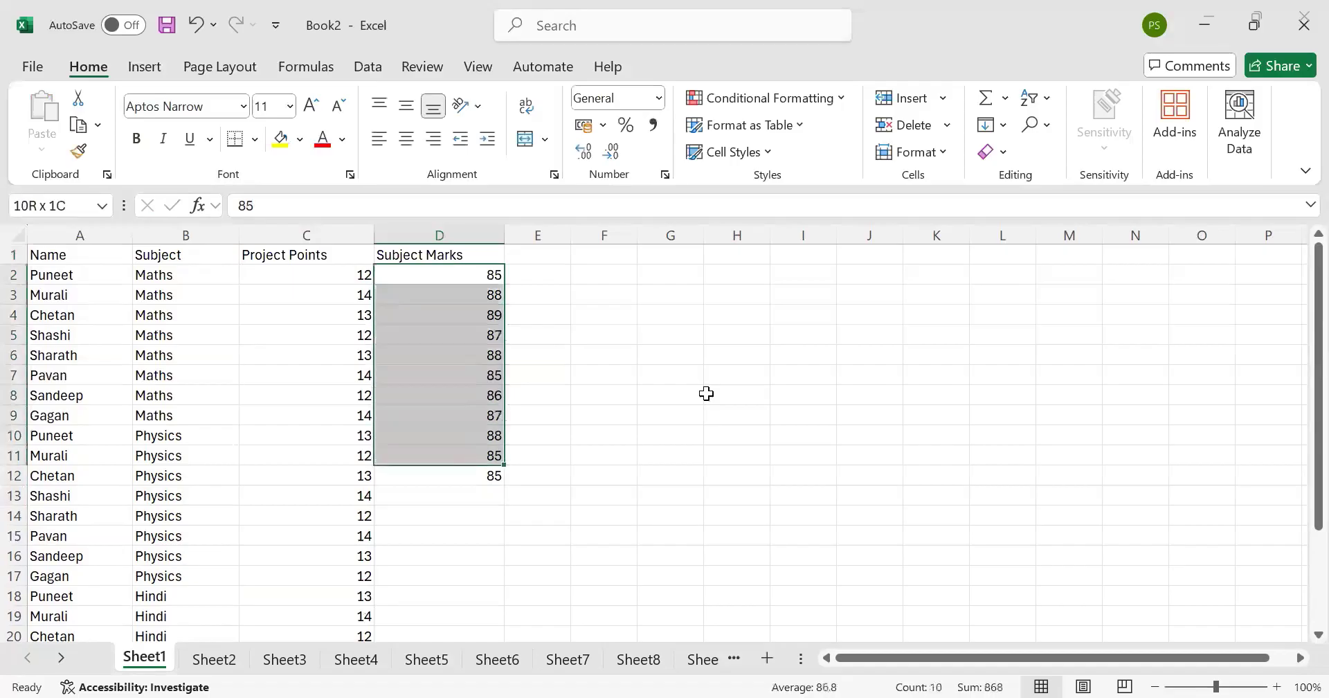
{"action": "key", "text": "shift+Down"}
{"action": "key", "text": "ctrl+c"}
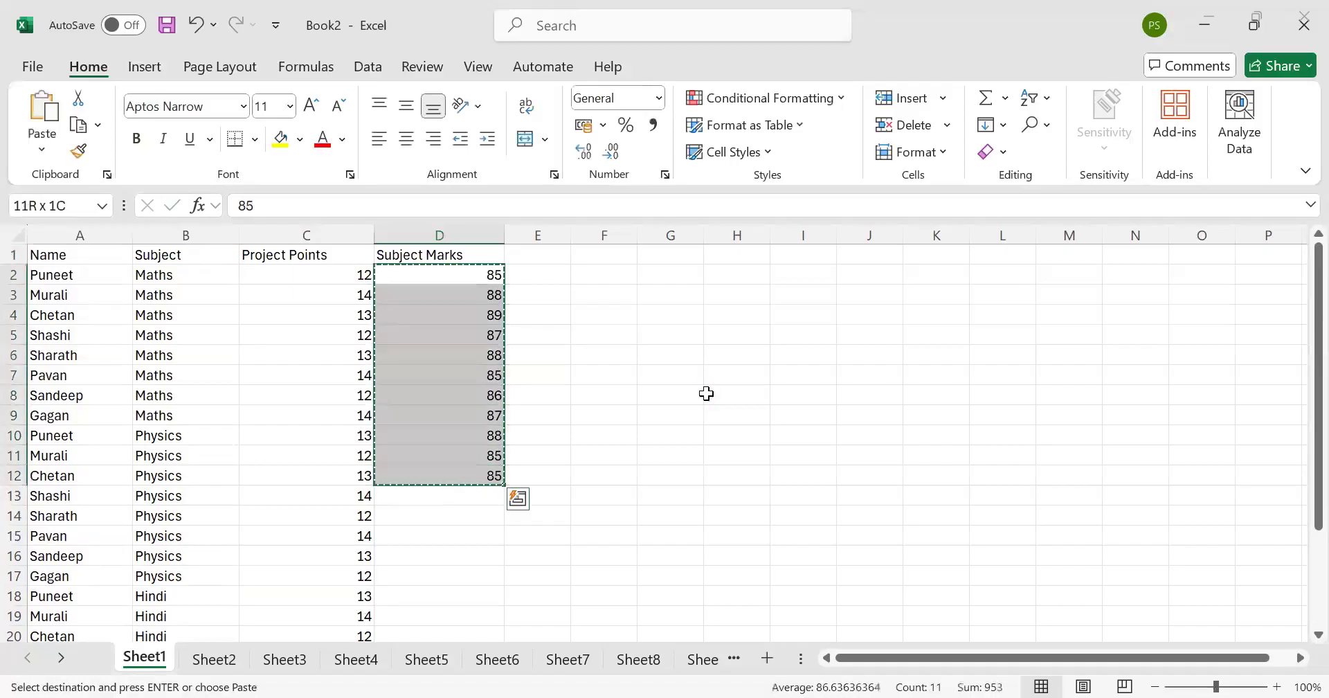
{"action": "key", "text": "Down"}
{"action": "key", "text": "Down"}
{"action": "key", "text": "Down"}
{"action": "key", "text": "Down"}
{"action": "key", "text": "Down"}
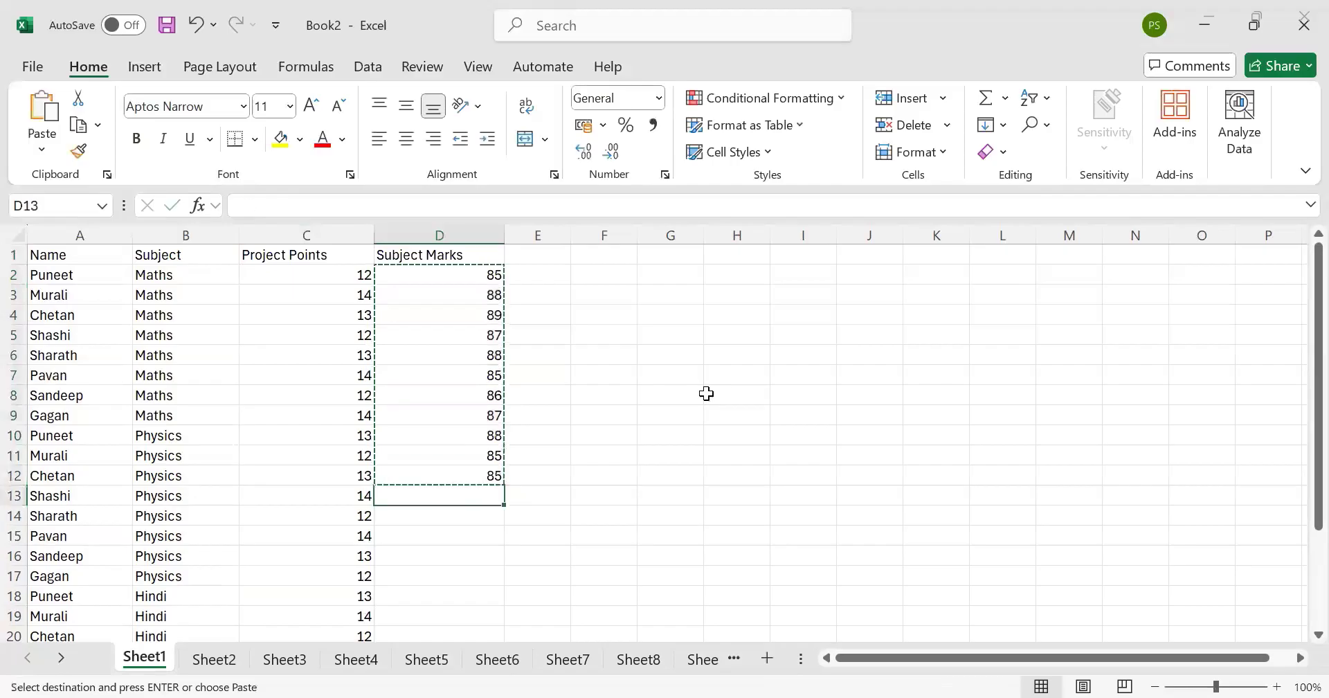
{"action": "key", "text": "ctrl+v"}
{"action": "key", "text": "Down"}
{"action": "key", "text": "Down"}
{"action": "key", "text": "Down"}
{"action": "key", "text": "Down"}
{"action": "key", "text": "Down"}
{"action": "key", "text": "Down"}
{"action": "key", "text": "Down"}
Step: Copy the marks in D22:D23 and paste them into D24:D25
{"action": "key", "text": "Up"}
{"action": "key", "text": "Up"}
{"action": "key", "text": "Up"}
{"action": "key", "text": "Up"}
{"action": "key", "text": "Up"}
{"action": "key", "text": "Up"}
{"action": "key", "text": "Up"}
{"action": "key", "text": "Up"}
{"action": "key", "text": "shift+Up"}
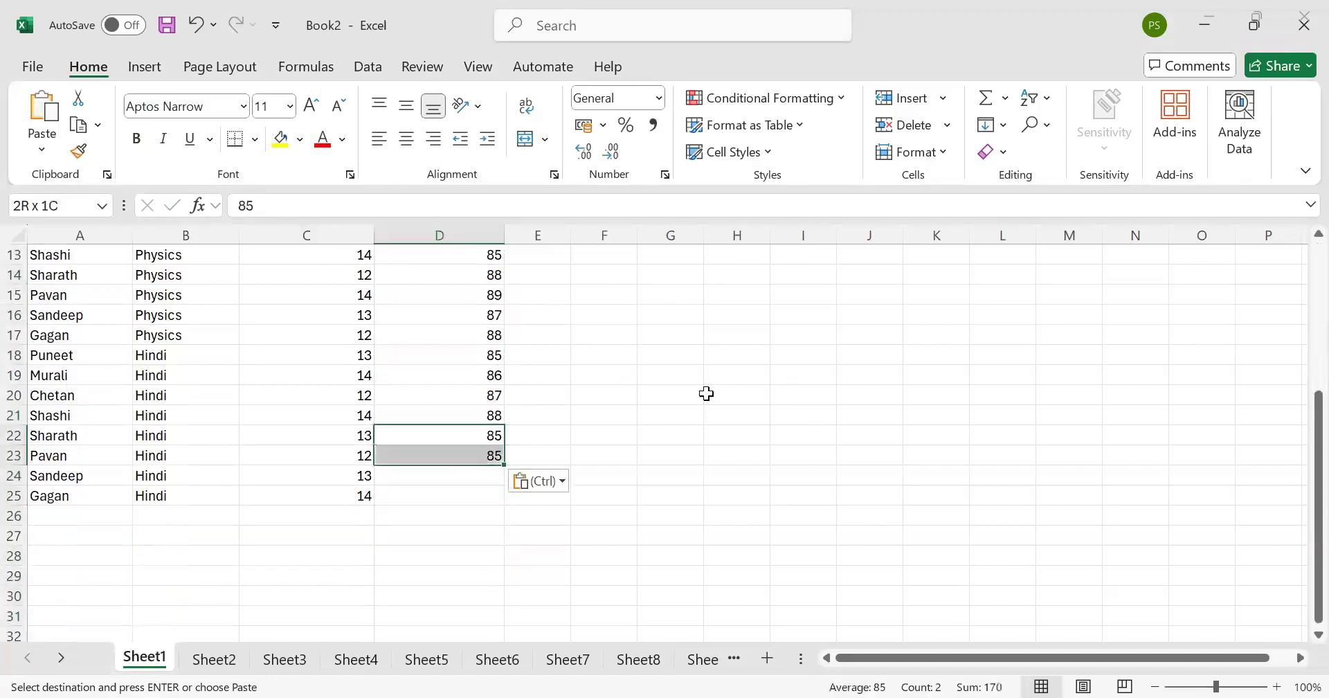
{"action": "key", "text": "ctrl+c"}
{"action": "key", "text": "Down"}
{"action": "key", "text": "ctrl+v"}
{"action": "key", "text": "Down"}
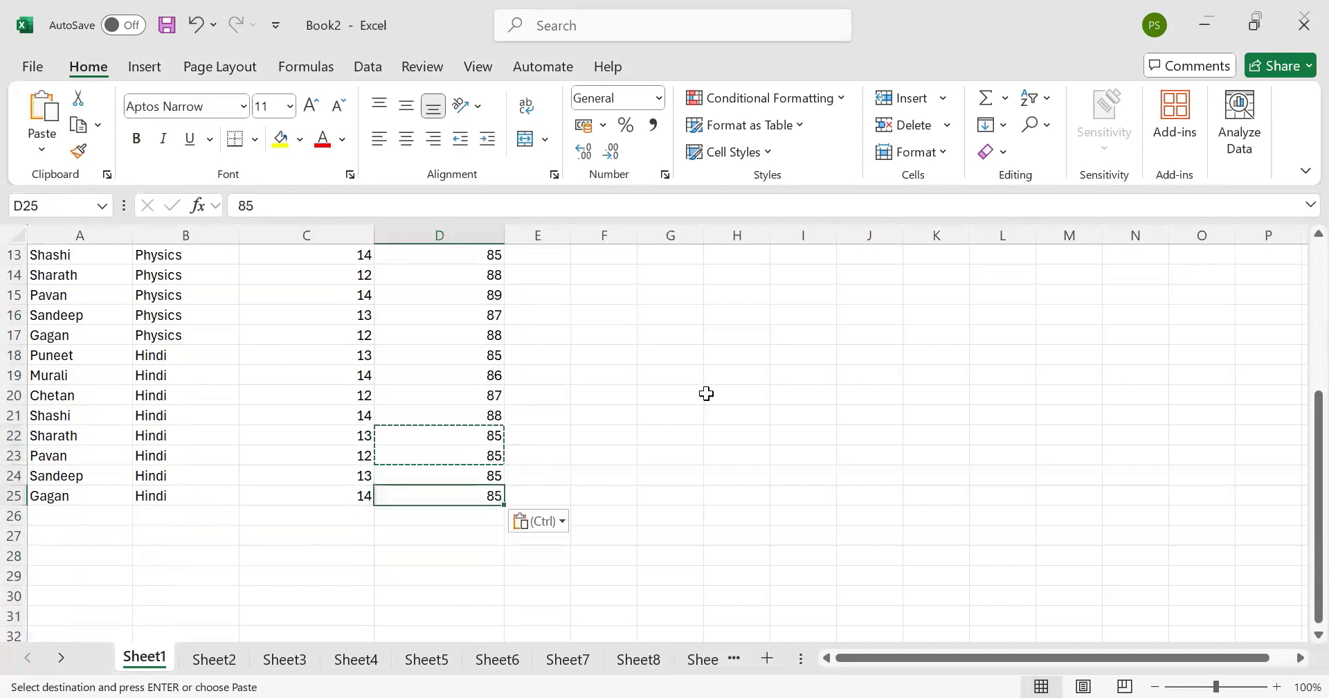
{"action": "key", "text": "Down"}
{"action": "key", "text": "Up"}
{"action": "key", "text": "Up"}
{"action": "key", "text": "Up"}
{"action": "key", "text": "Up"}
{"action": "key", "text": "Up"}
{"action": "key", "text": "Up"}
{"action": "key", "text": "Up"}
{"action": "key", "text": "Up"}
{"action": "key", "text": "Up"}
{"action": "key", "text": "Up"}
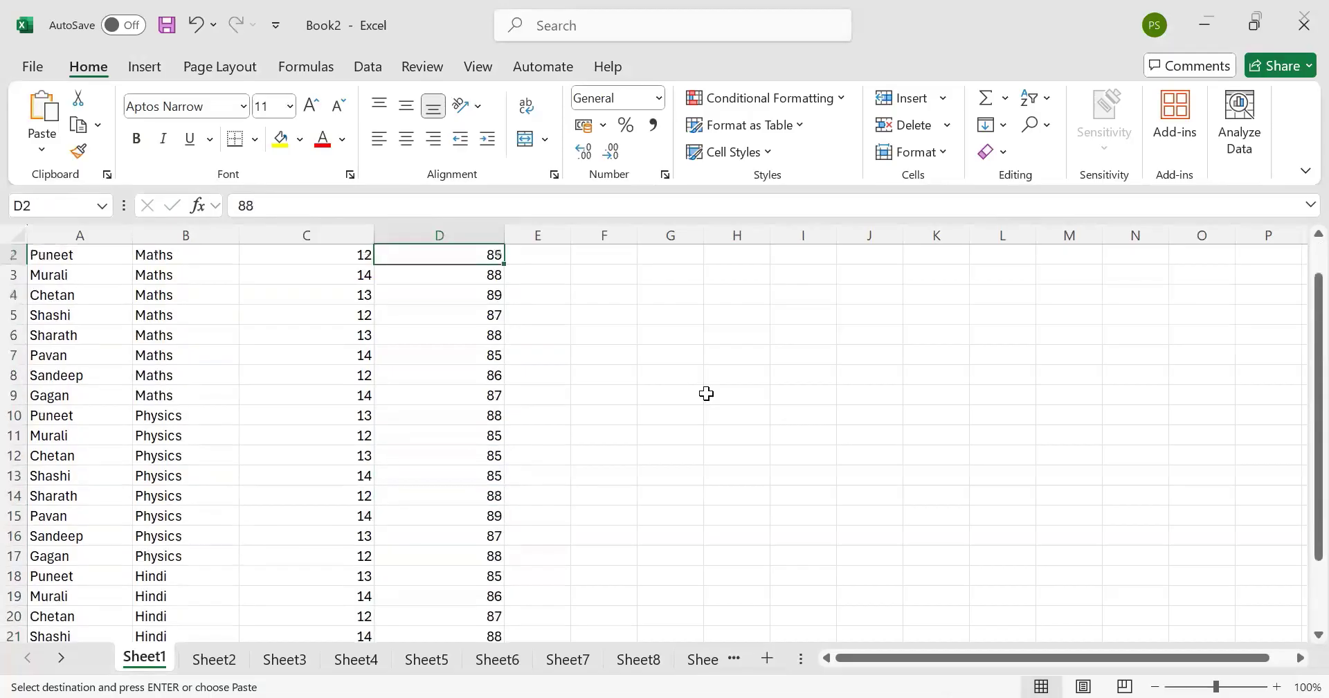
{"action": "key", "text": "Up"}
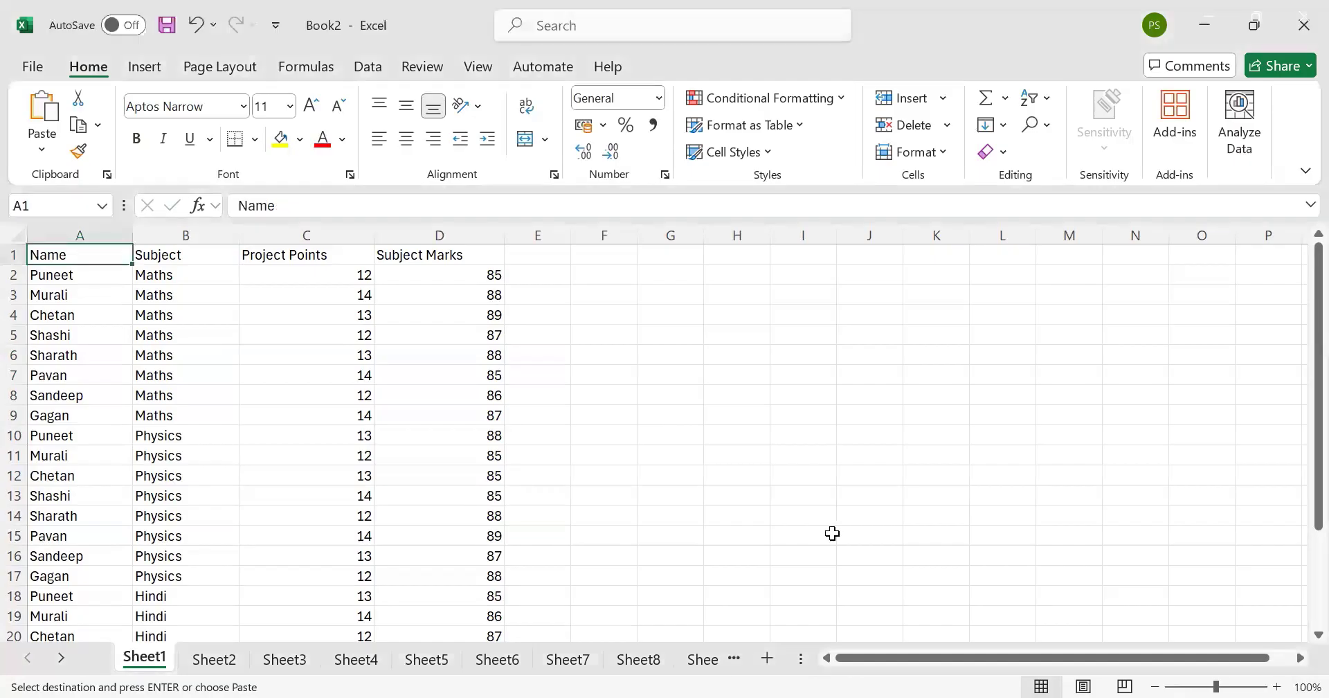
{"action": "key", "text": "shift+Right"}
{"action": "key", "text": "shift+Right"}
{"action": "key", "text": "shift+Right"}
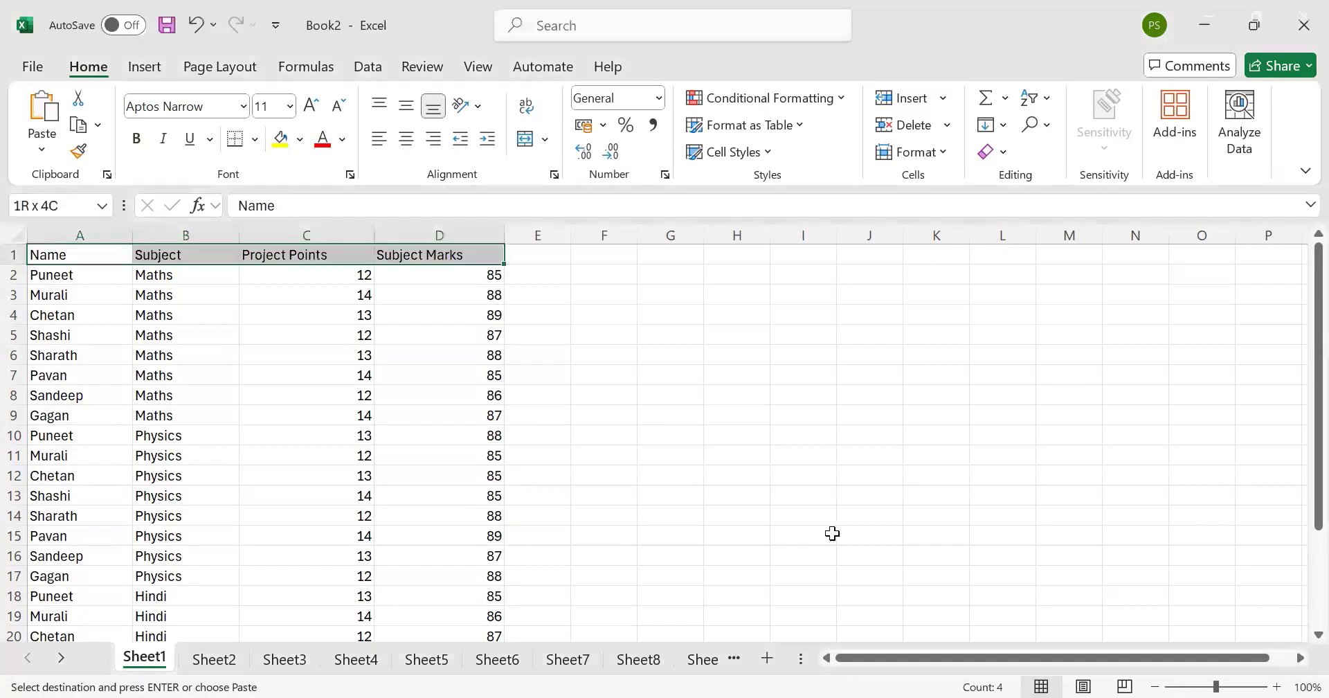
{"action": "key", "text": "shift+Down"}
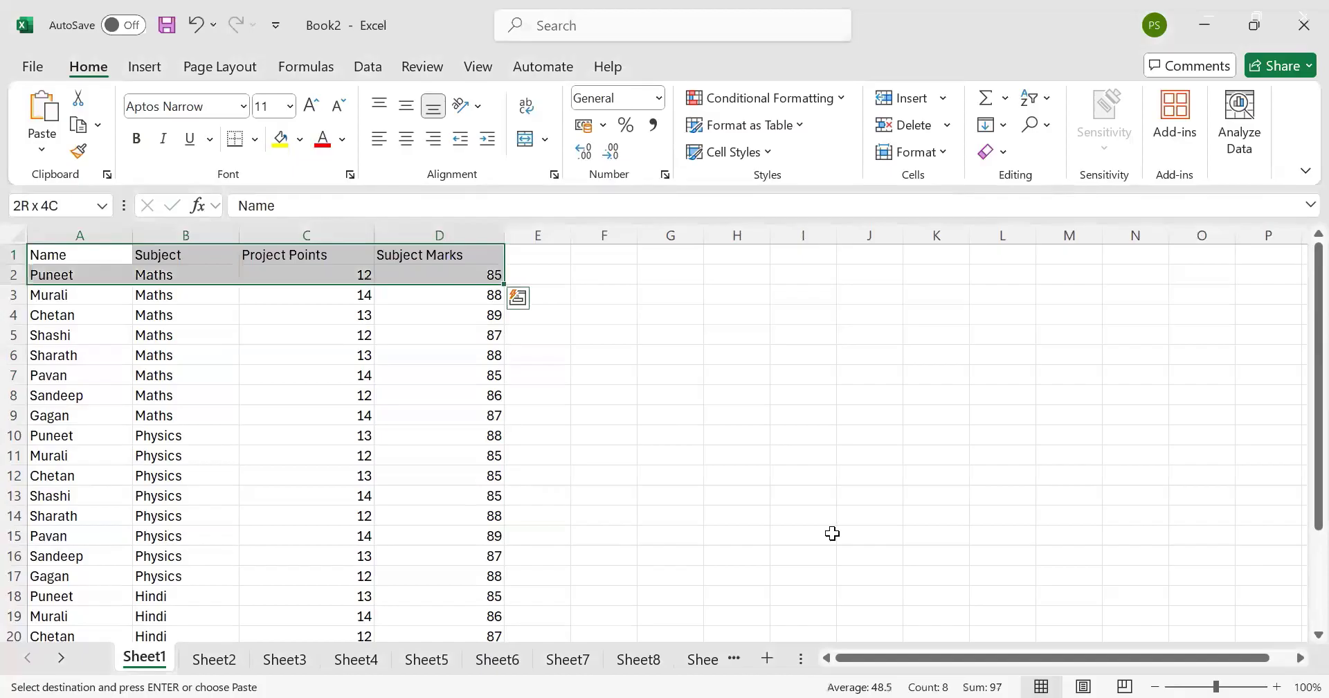
{"action": "key", "text": "shift+Down"}
{"action": "key", "text": "shift+Down"}
{"action": "key", "text": "shift+Down"}
{"action": "key", "text": "shift+Down"}
{"action": "key", "text": "shift+Down"}
{"action": "key", "text": "shift+Down"}
{"action": "key", "text": "shift+Down"}
{"action": "key", "text": "shift+Down"}
{"action": "key", "text": "shift+Down"}
{"action": "key", "text": "shift+Down"}
{"action": "key", "text": "shift+Down"}
{"action": "key", "text": "shift+Down"}
{"action": "key", "text": "shift+Down"}
{"action": "key", "text": "shift+Down"}
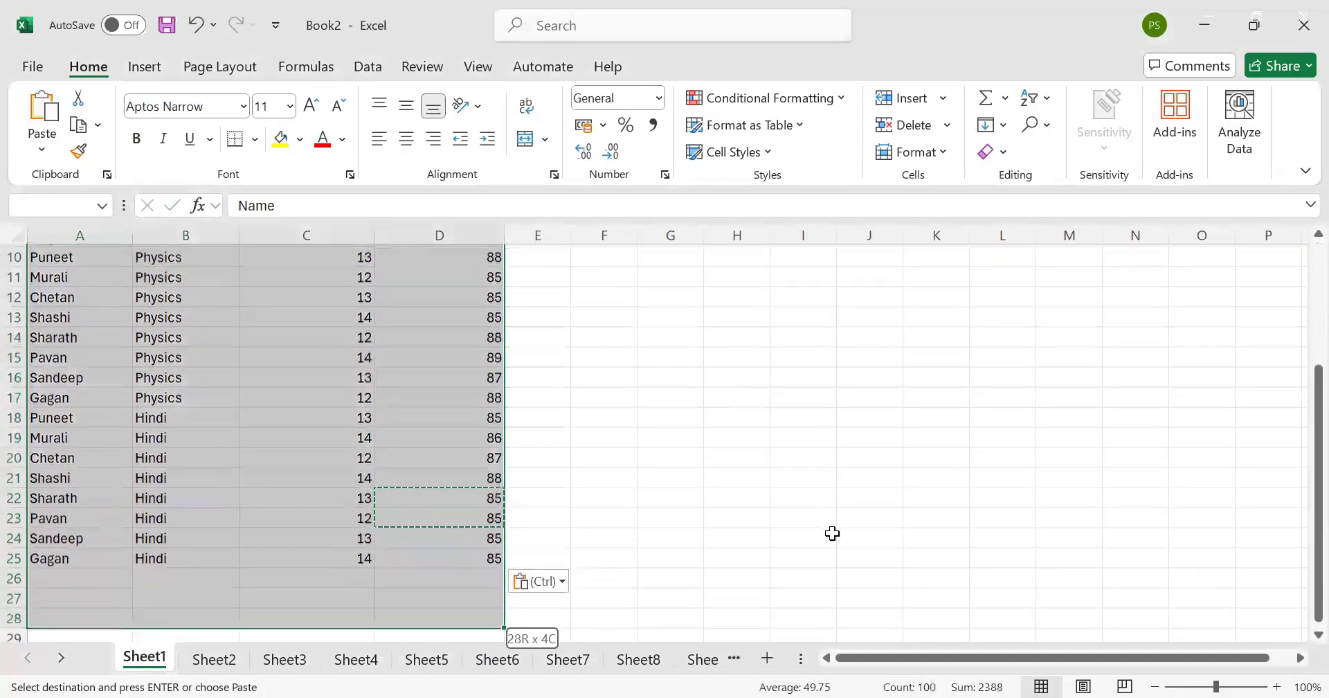
{"action": "key", "text": "shift+Up"}
{"action": "key", "text": "shift+Up"}
{"action": "key", "text": "shift+Up"}
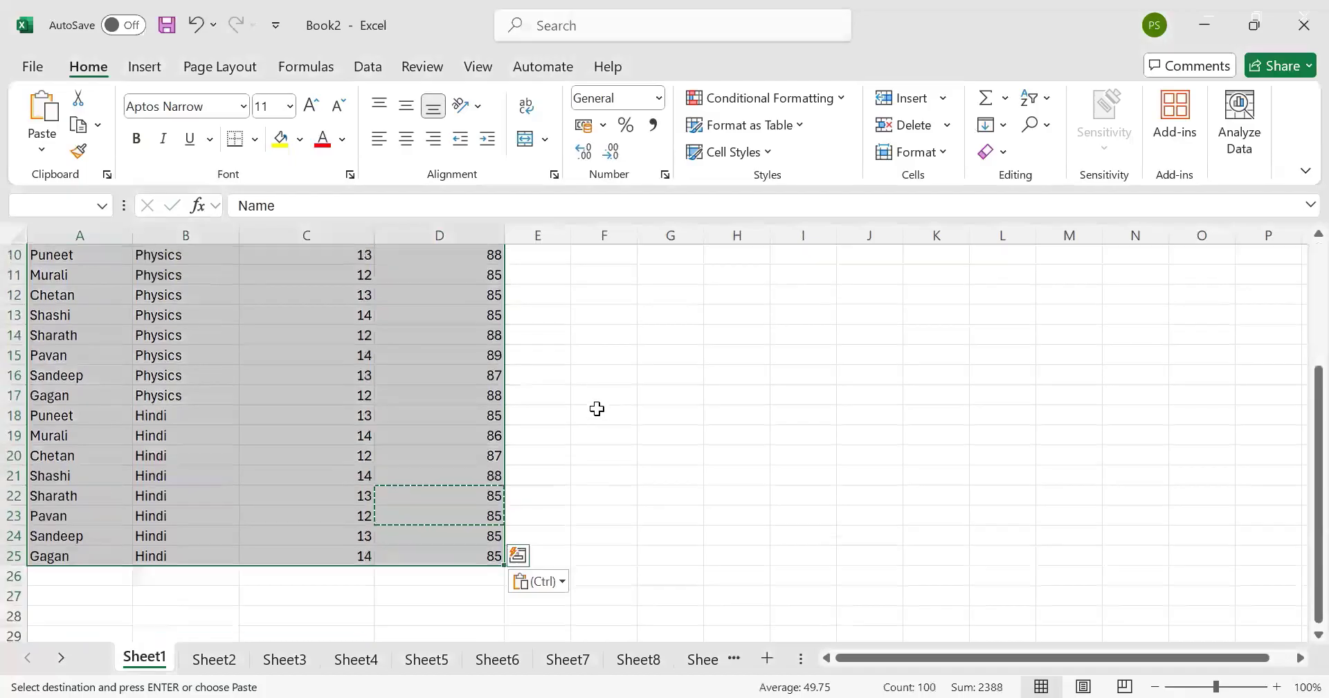
{"action": "left_click", "coordinate": [151, 72]}
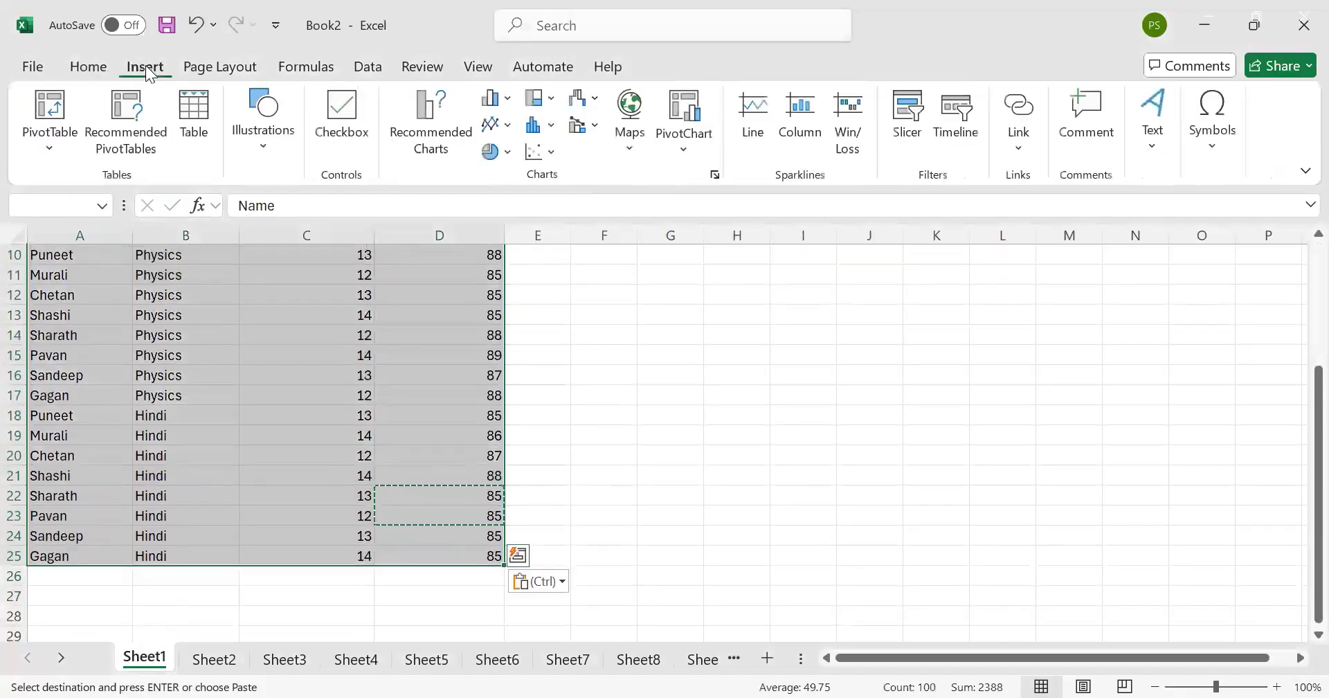
{"action": "left_click", "coordinate": [48, 119]}
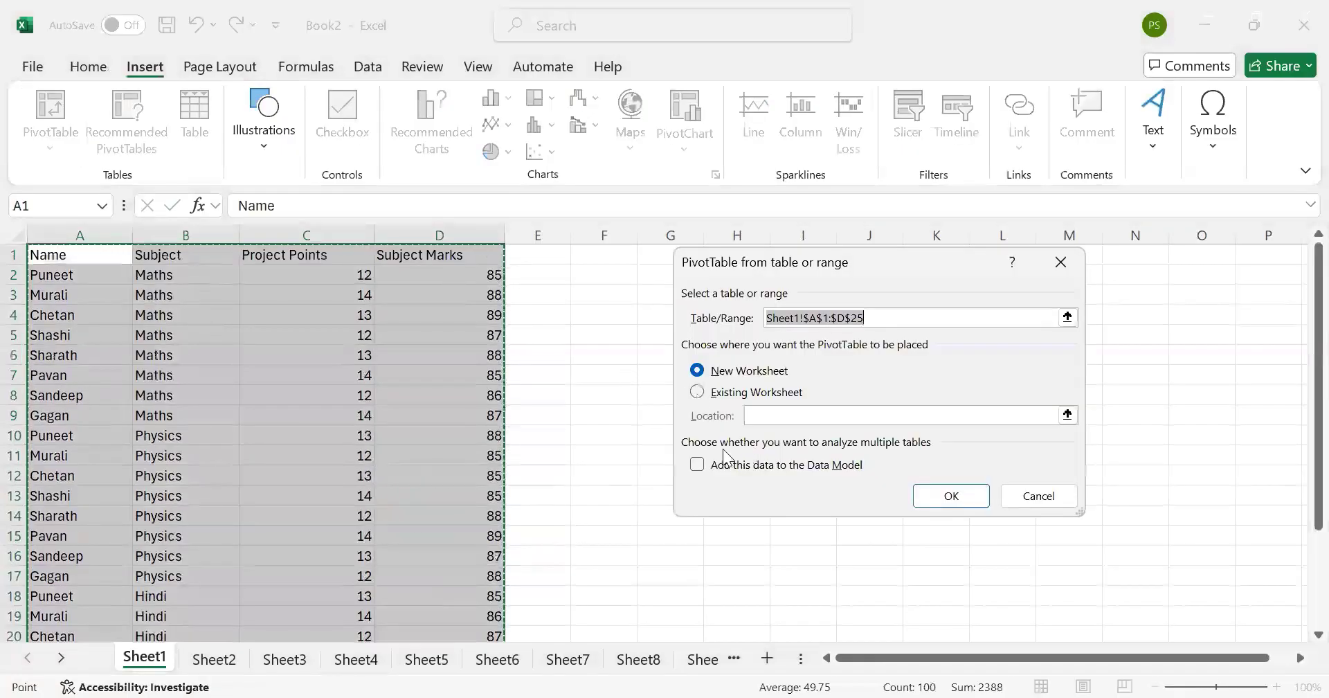
{"action": "left_click", "coordinate": [698, 392]}
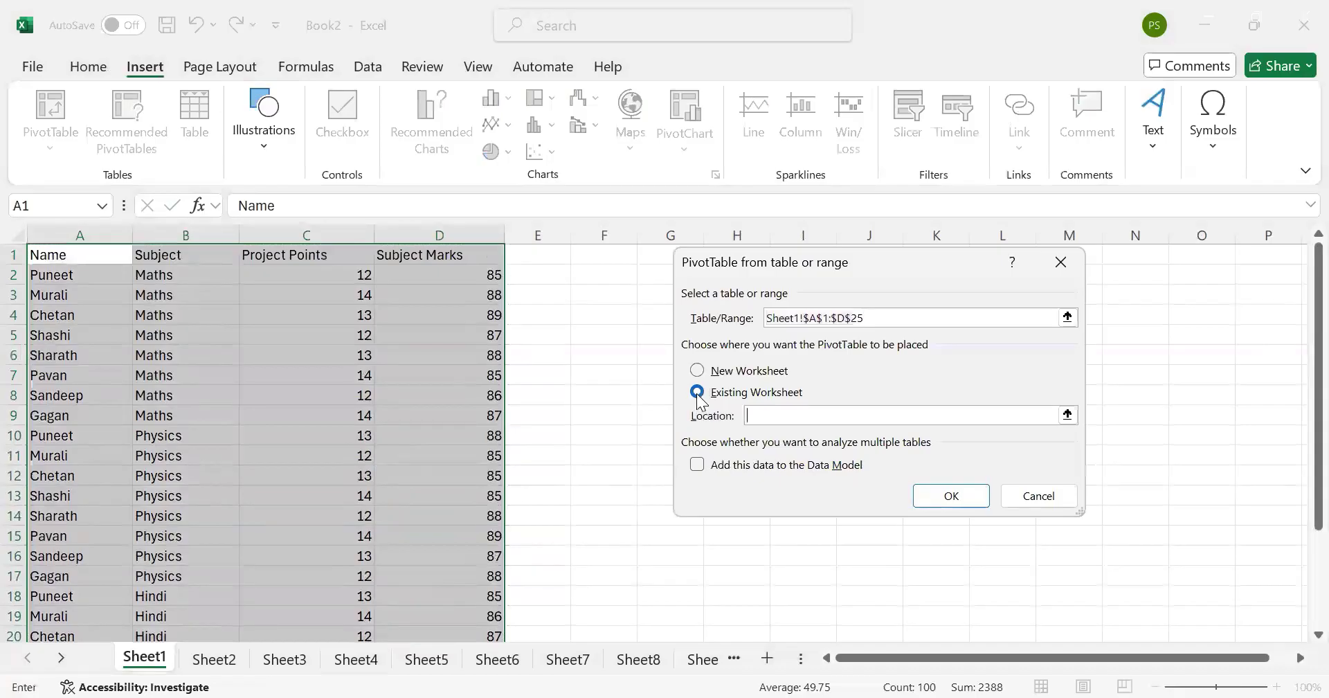
{"action": "left_click", "coordinate": [892, 317]}
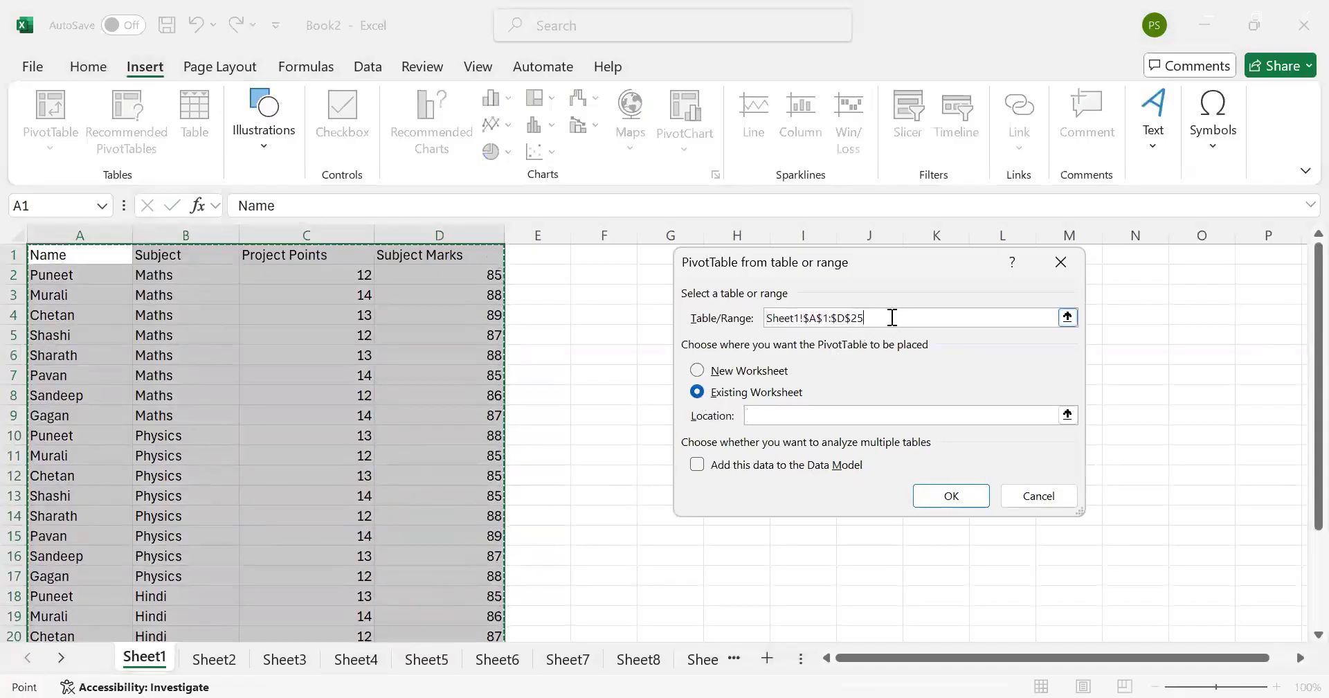
{"action": "key", "text": "shift+Left"}
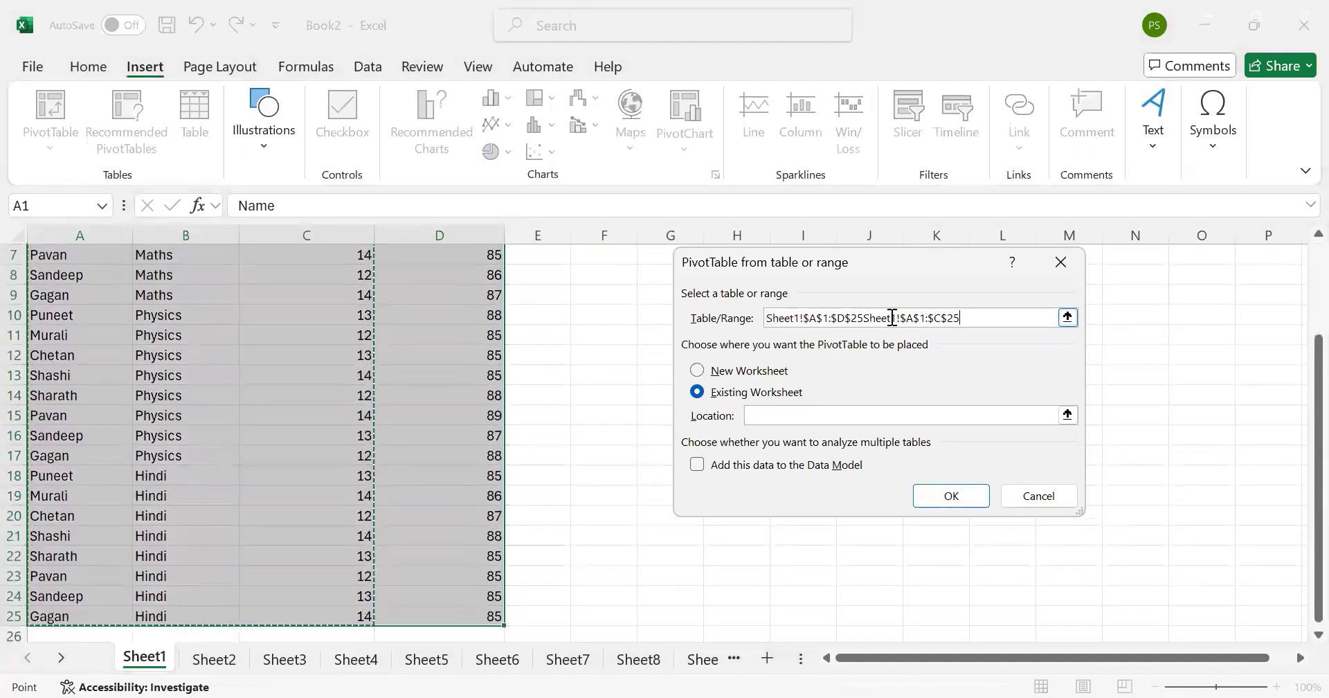
{"action": "left_click", "coordinate": [1035, 493]}
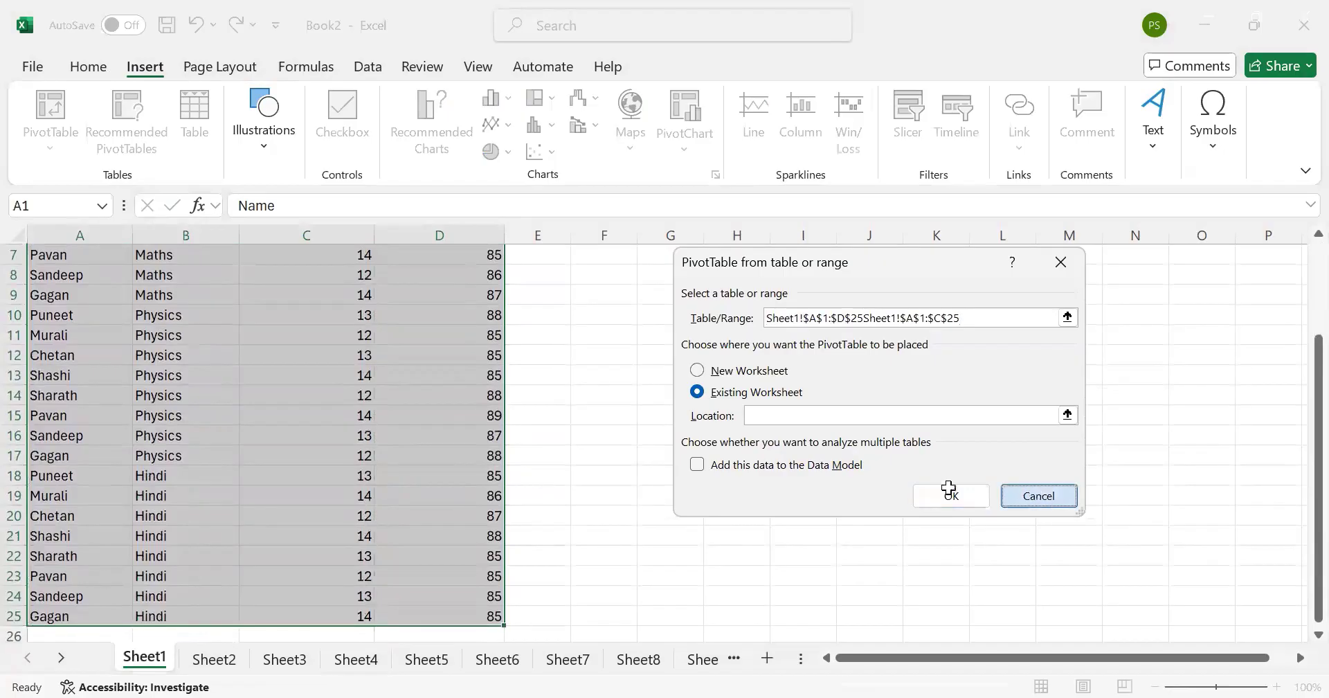
Step: Select the student marks data range A1:D25
{"action": "left_click", "coordinate": [619, 485]}
{"action": "key", "text": "Up"}
{"action": "key", "text": "Up"}
{"action": "key", "text": "Up"}
{"action": "key", "text": "Up"}
{"action": "key", "text": "Up"}
{"action": "key", "text": "Up"}
{"action": "key", "text": "Up"}
{"action": "key", "text": "Up"}
{"action": "key", "text": "Left"}
{"action": "key", "text": "Left"}
{"action": "key", "text": "Left"}
{"action": "key", "text": "Left"}
{"action": "key", "text": "Left"}
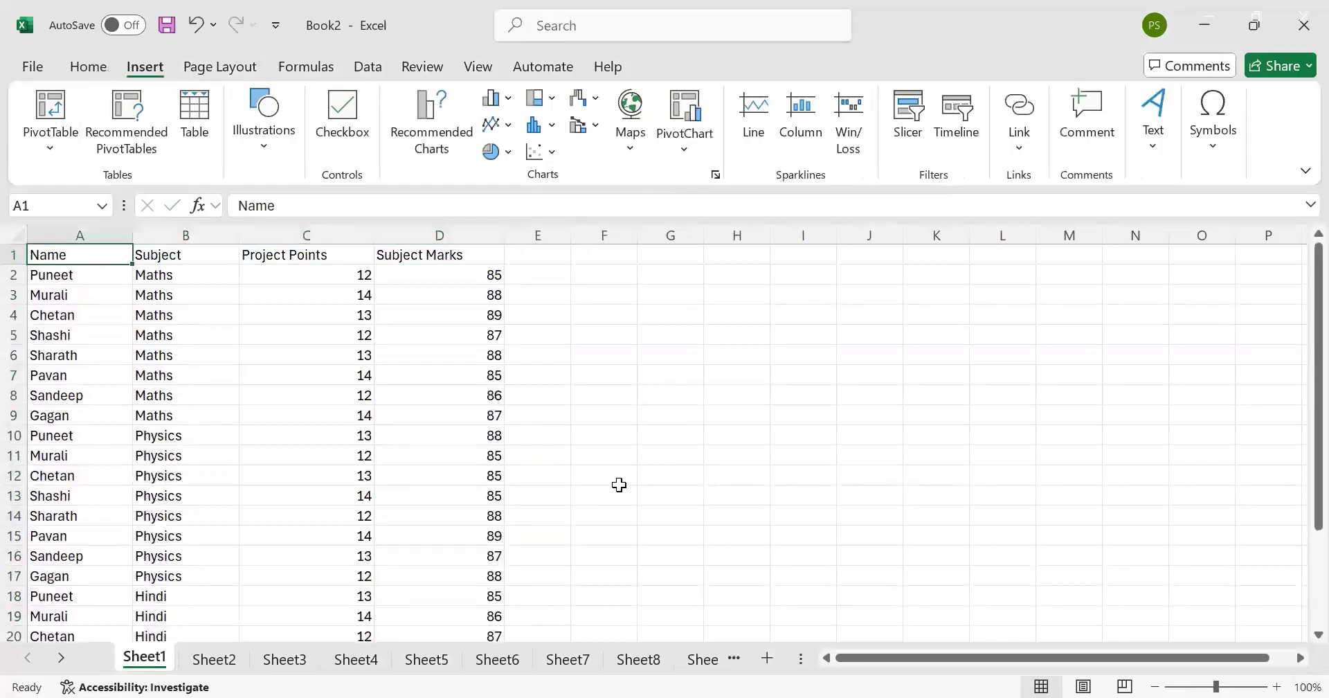
{"action": "key", "text": "shift+Right"}
{"action": "key", "text": "shift+Right"}
{"action": "key", "text": "shift+Right"}
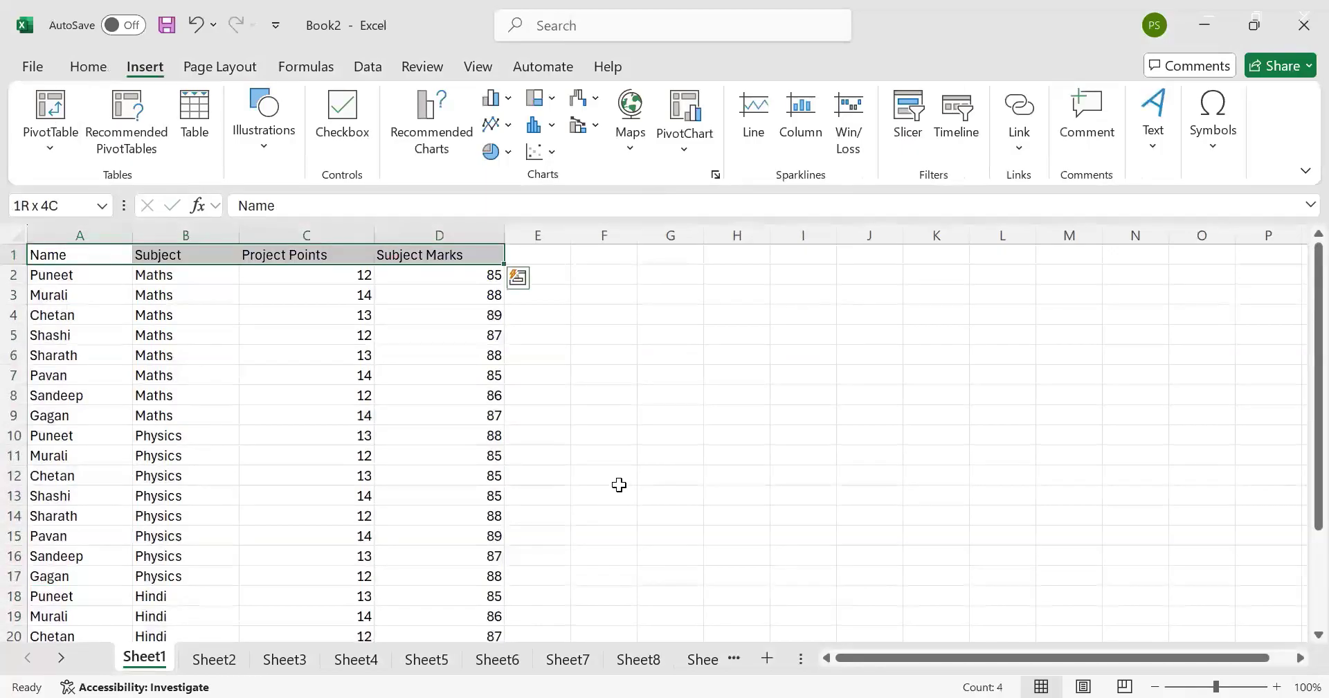
{"action": "key", "text": "shift+Down"}
{"action": "key", "text": "shift+Down"}
{"action": "key", "text": "shift+Down"}
{"action": "key", "text": "shift+Down"}
{"action": "key", "text": "shift+Down"}
{"action": "key", "text": "shift+Down"}
{"action": "key", "text": "shift+Down"}
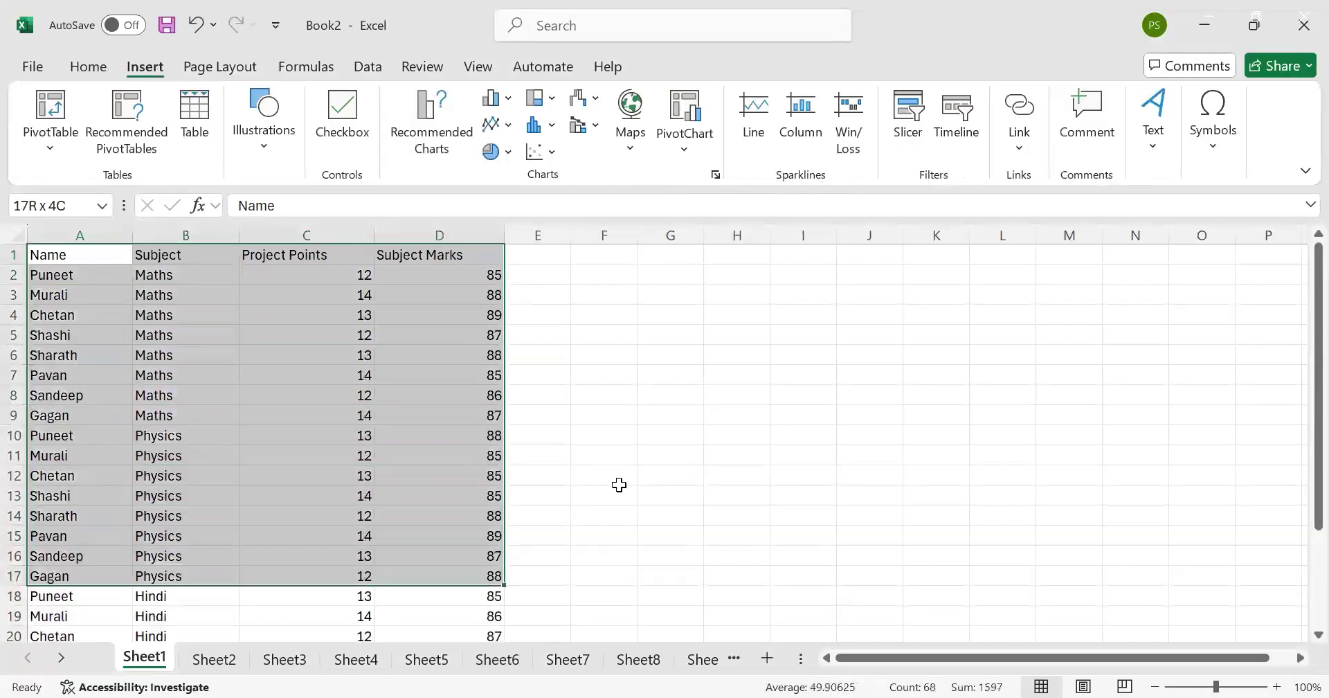
{"action": "key", "text": "shift+Down"}
{"action": "key", "text": "shift+Down"}
{"action": "key", "text": "shift+Down"}
{"action": "key", "text": "shift+Down"}
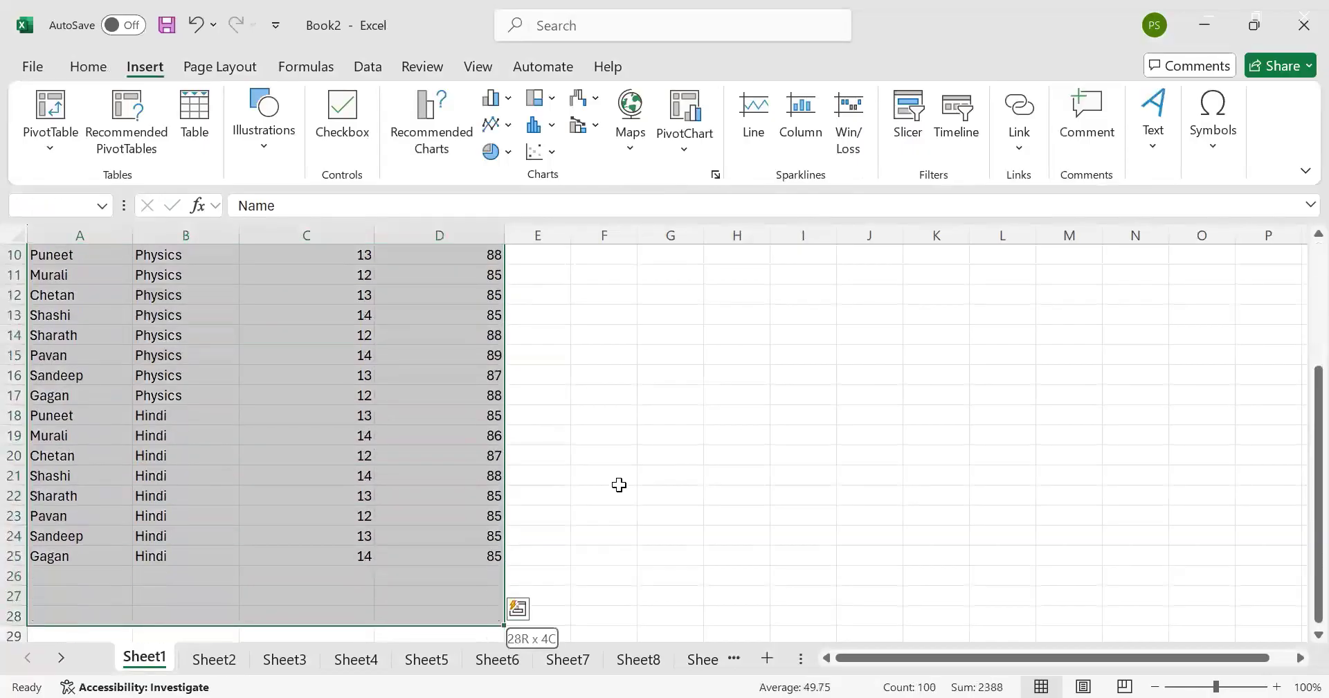
{"action": "key", "text": "shift+Up"}
{"action": "key", "text": "shift+Up"}
{"action": "key", "text": "shift+Up"}
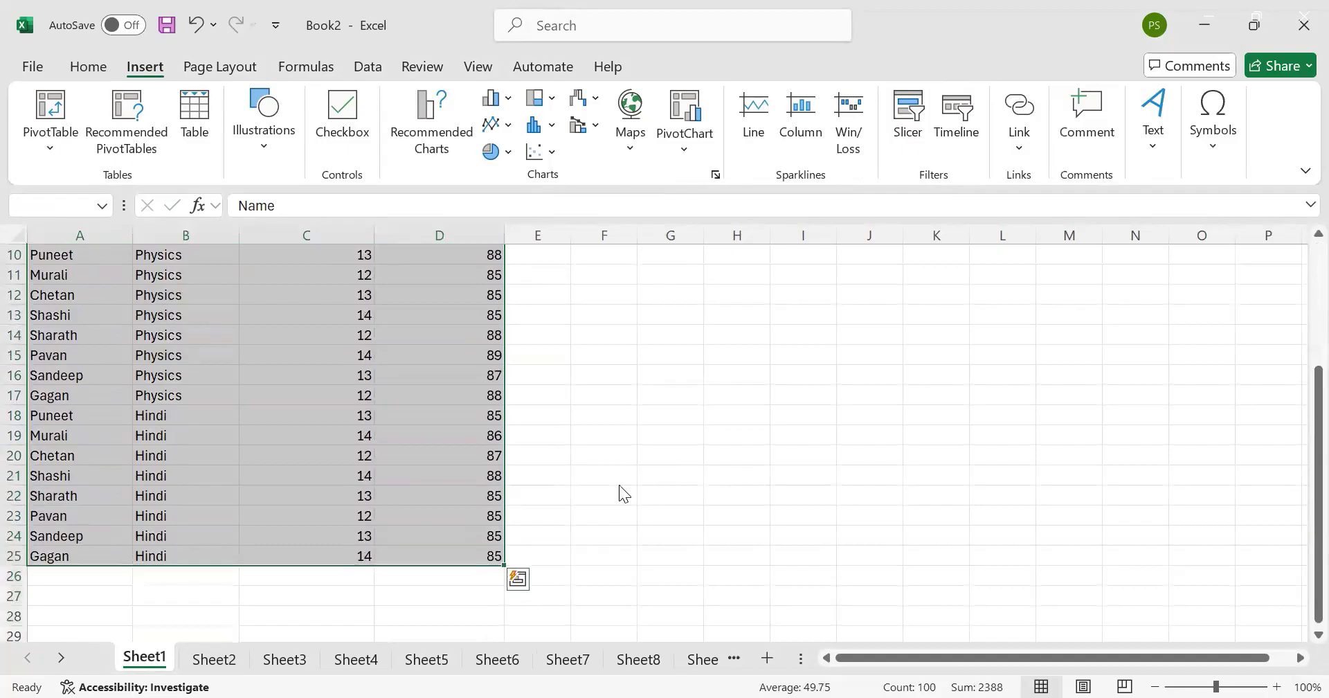
Step: Start a PivotTable from the selection with Existing Worksheet placement, copying the source reference
{"action": "key", "text": "ctrl+q"}
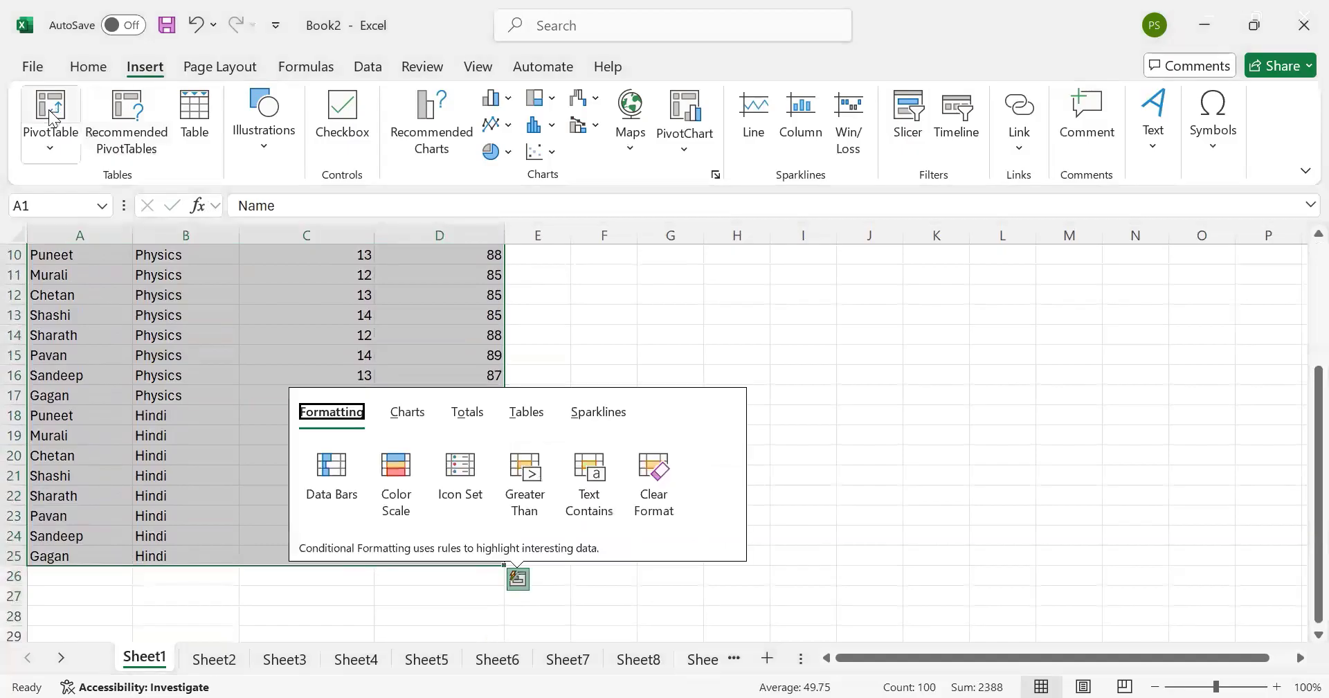
{"action": "left_click", "coordinate": [52, 118]}
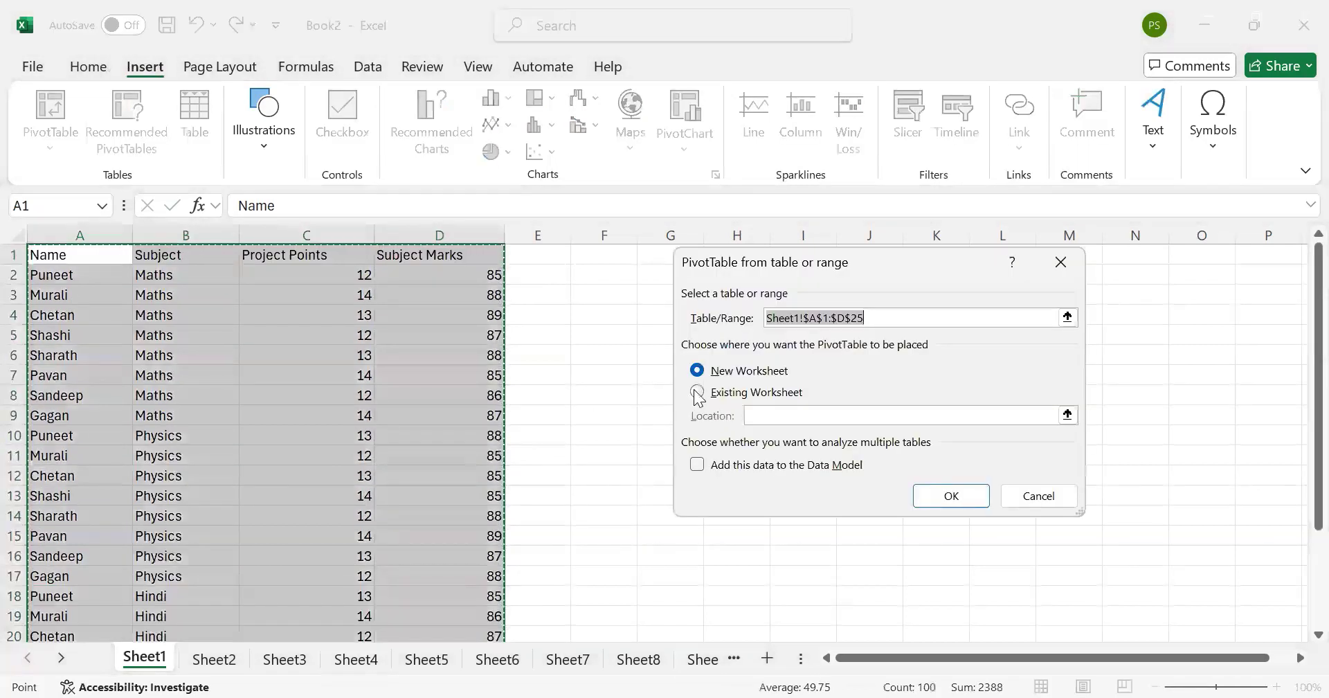
{"action": "left_click", "coordinate": [698, 393]}
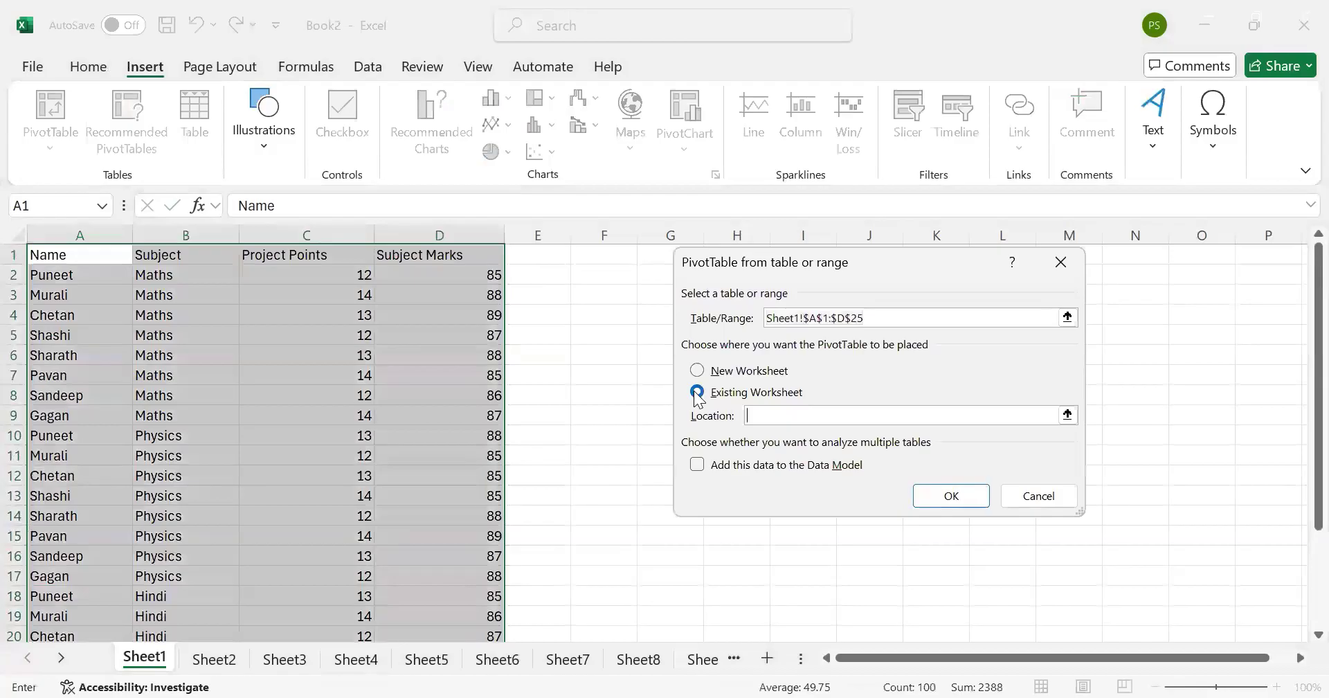
{"action": "left_click", "coordinate": [826, 320]}
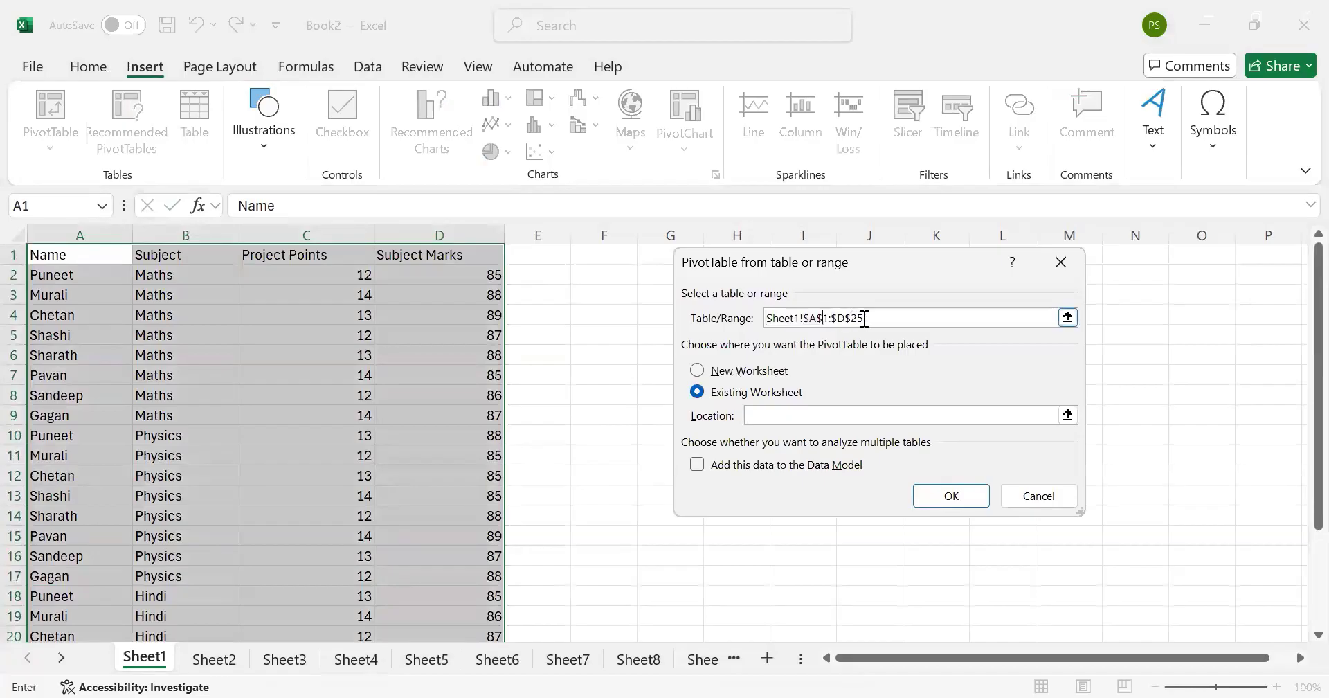
{"action": "left_click_drag", "start_coordinate": [848, 320], "coordinate": [767, 323]}
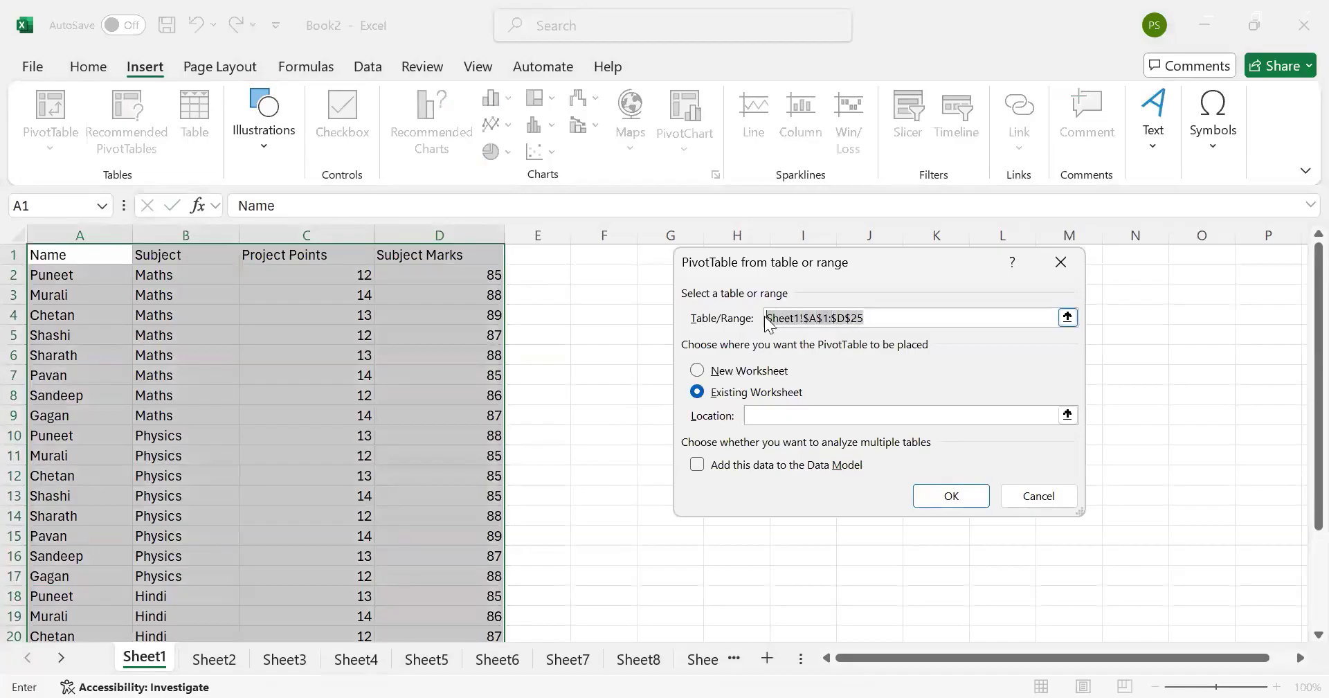
Step: Set the PivotTable location to Sheet1!$A$27 and confirm
{"action": "left_click", "coordinate": [794, 409]}
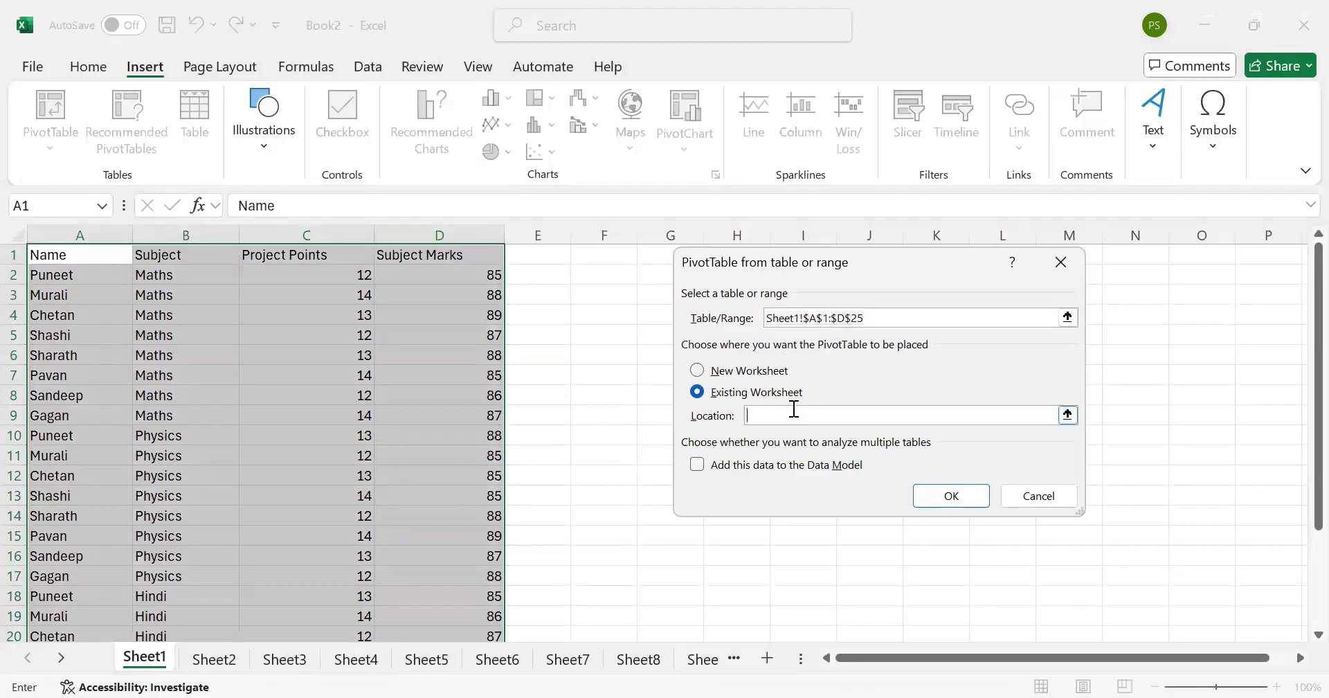
{"action": "key", "text": "ctrl+v"}
{"action": "key", "text": "BackSpace"}
{"action": "key", "text": "BackSpace"}
{"action": "key", "text": "BackSpace"}
{"action": "key", "text": "BackSpace"}
{"action": "key", "text": "BackSpace"}
{"action": "key", "text": "BackSpace"}
{"action": "key", "text": "BackSpace"}
{"action": "type", "text": "2"}
{"action": "type", "text": "5"}
{"action": "key", "text": "BackSpace"}
{"action": "type", "text": "7"}
{"action": "left_click", "coordinate": [961, 501]}
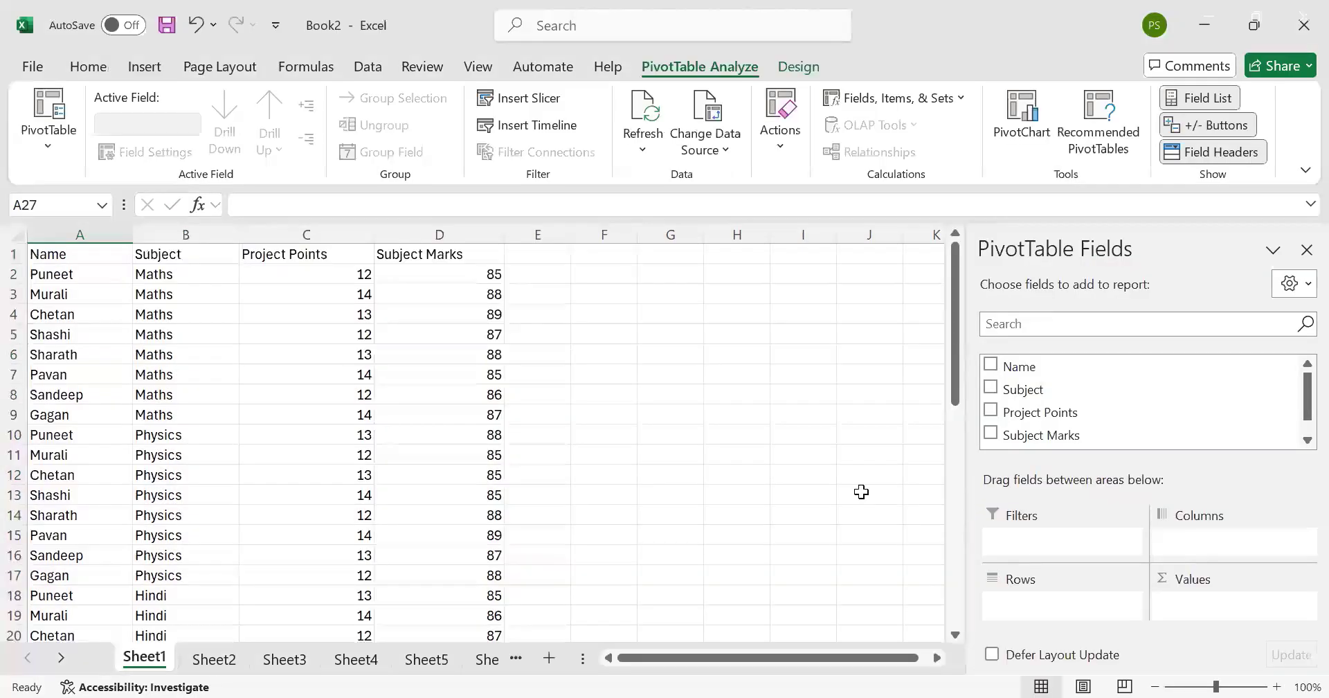
Step: Scroll down the sheet to view the empty PivotTable2 at A27
{"action": "scroll", "coordinate": [794, 484], "scroll_direction": "down", "scroll_amount": 1}
{"action": "scroll", "coordinate": [794, 484], "scroll_direction": "down", "scroll_amount": 1}
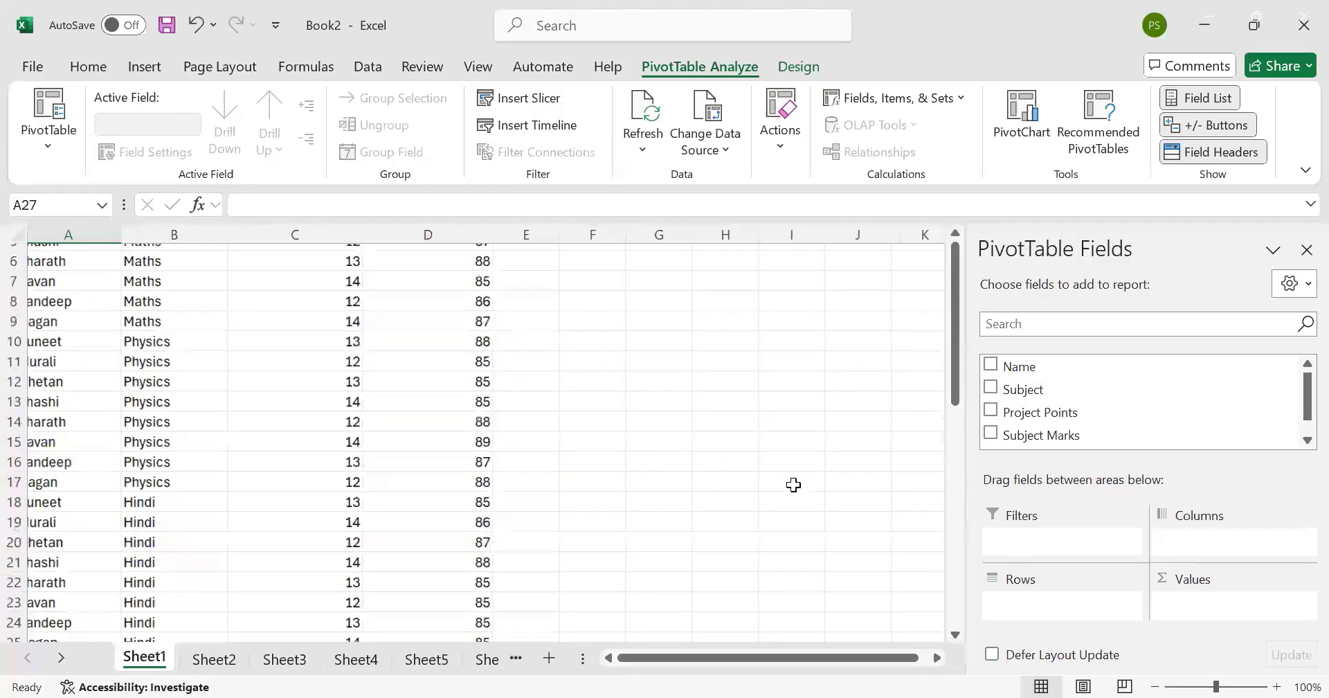
{"action": "scroll", "coordinate": [793, 485], "scroll_direction": "down", "scroll_amount": 3}
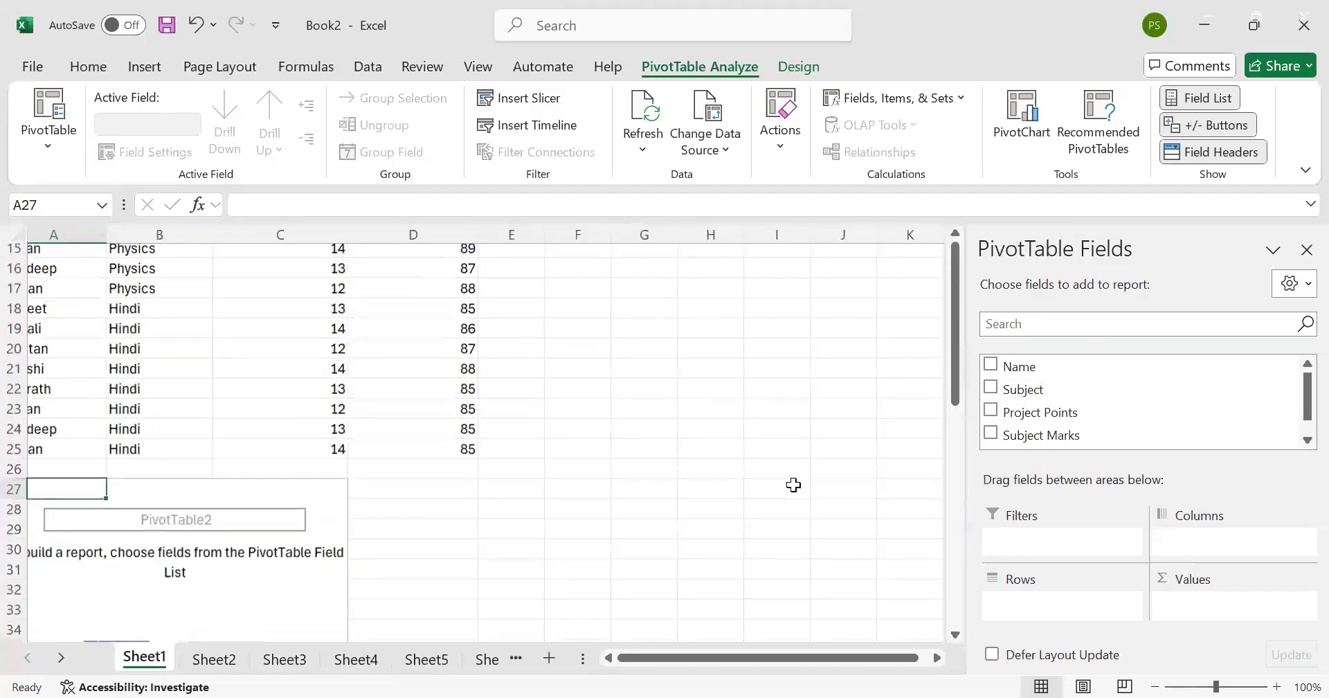
{"action": "scroll", "coordinate": [794, 485], "scroll_direction": "down", "scroll_amount": 3}
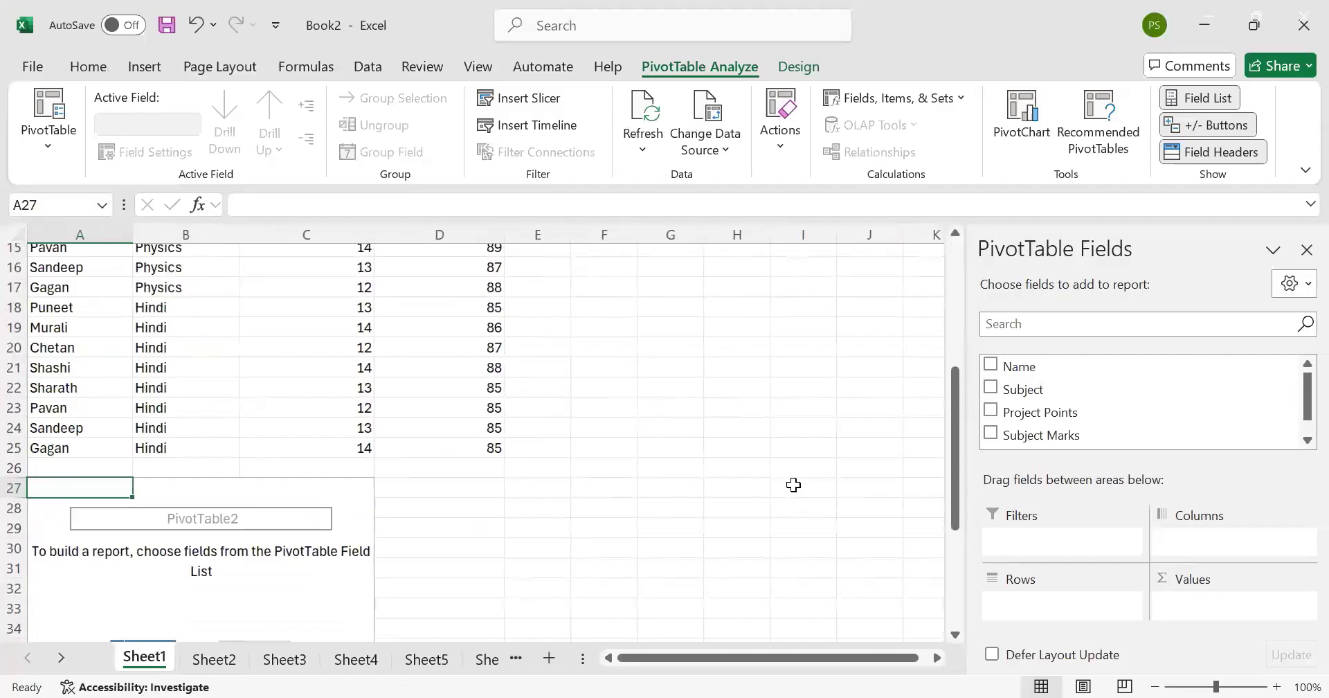
{"action": "scroll", "coordinate": [793, 485], "scroll_direction": "down", "scroll_amount": 2}
{"action": "scroll", "coordinate": [793, 484], "scroll_direction": "up", "scroll_amount": 3}
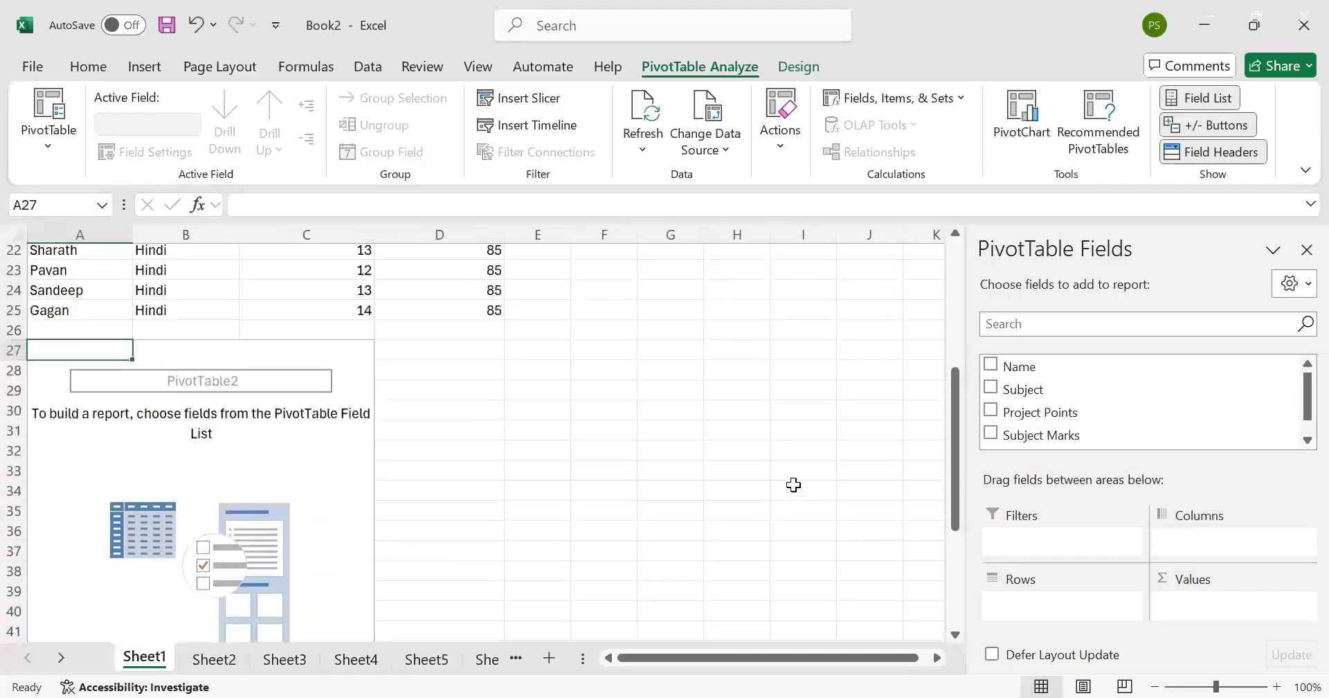
{"action": "scroll", "coordinate": [794, 485], "scroll_direction": "up", "scroll_amount": 2}
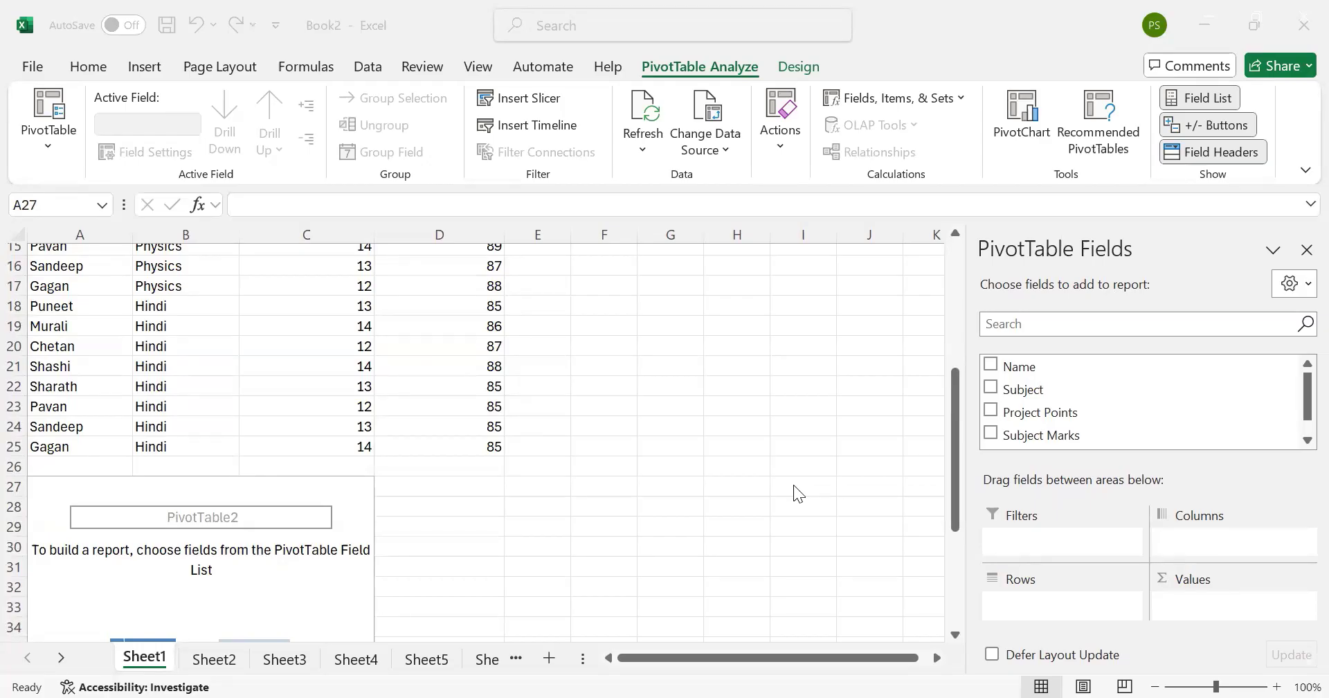
Step: Add the Name field to the PivotTable's Rows area
{"action": "left_click", "coordinate": [983, 367]}
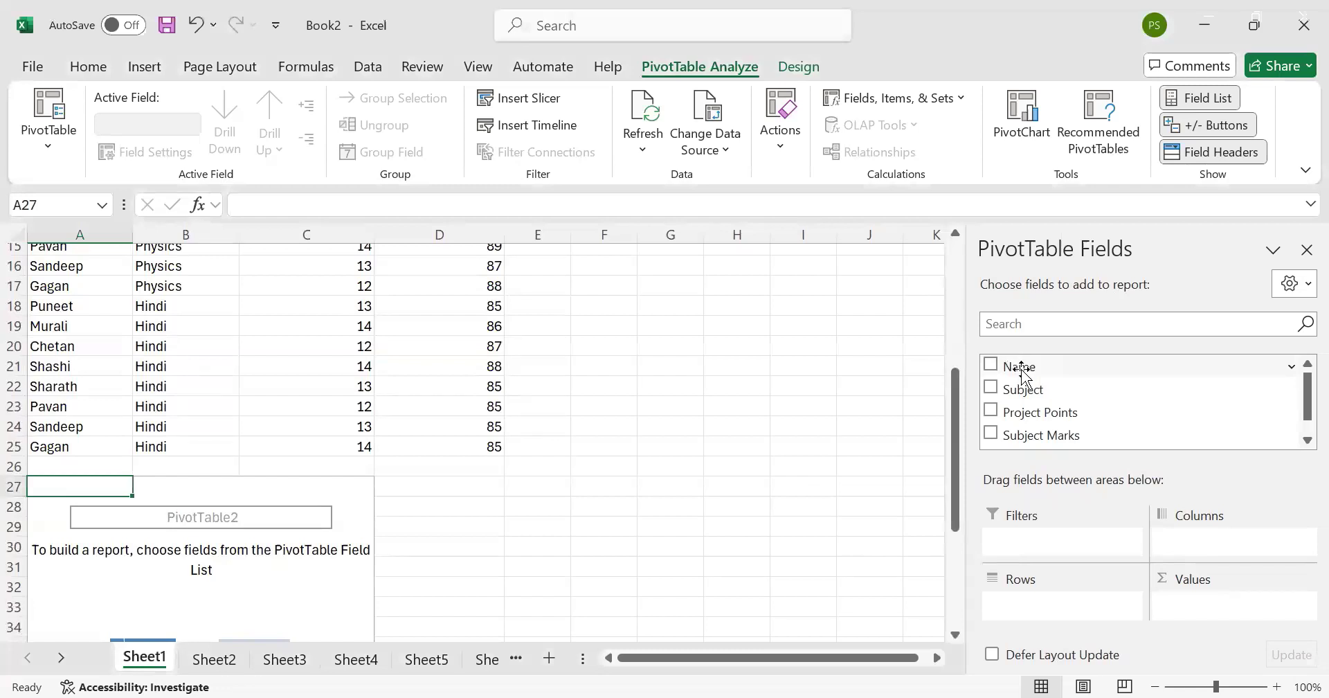
{"action": "mouse_move", "coordinate": [1023, 374]}
{"action": "left_mouse_down"}
{"action": "mouse_move", "coordinate": [1046, 626]}
{"action": "mouse_move", "coordinate": [1025, 607]}
{"action": "left_mouse_up"}
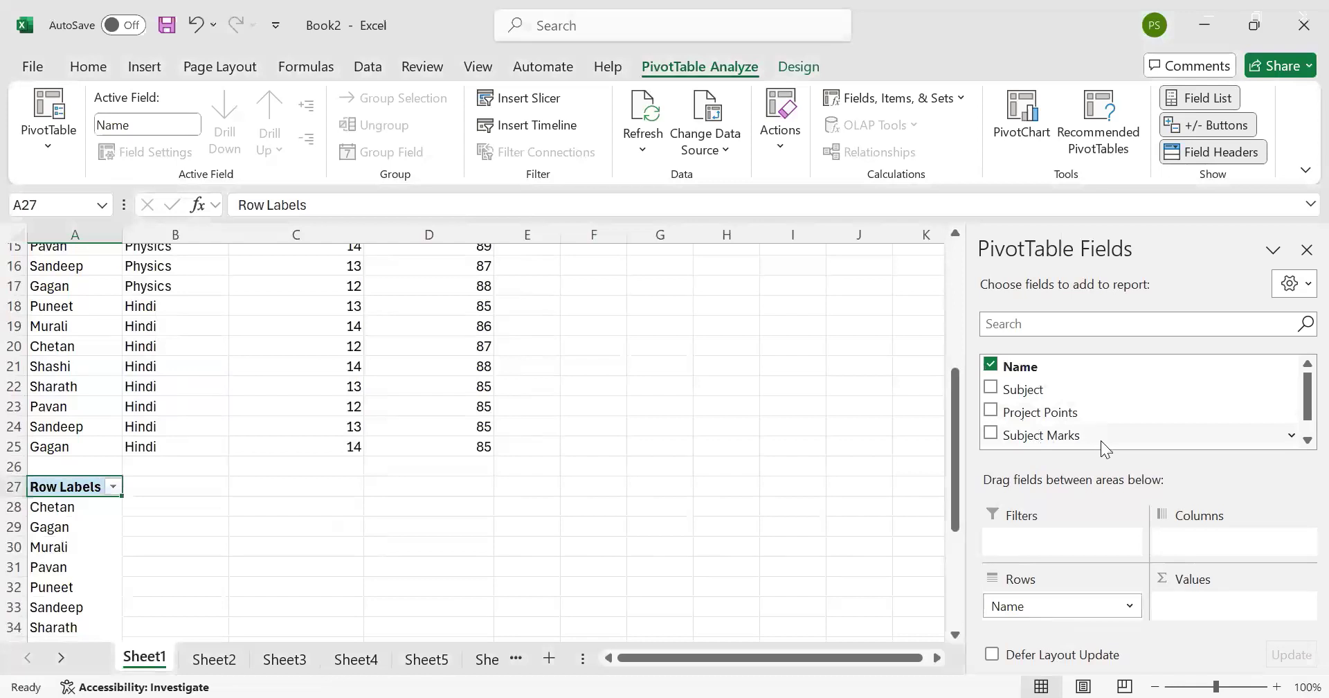
{"action": "mouse_move", "coordinate": [1023, 389]}
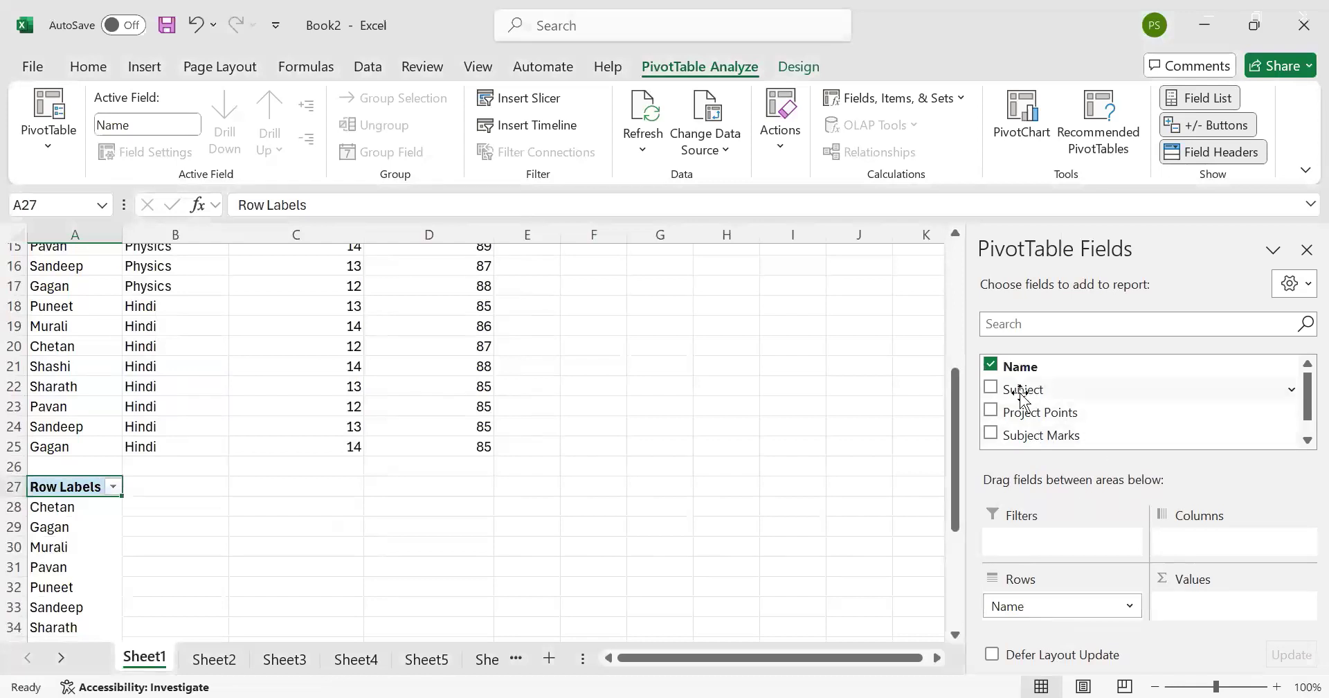
{"action": "left_click_drag", "start_coordinate": [1023, 395], "coordinate": [1041, 568]}
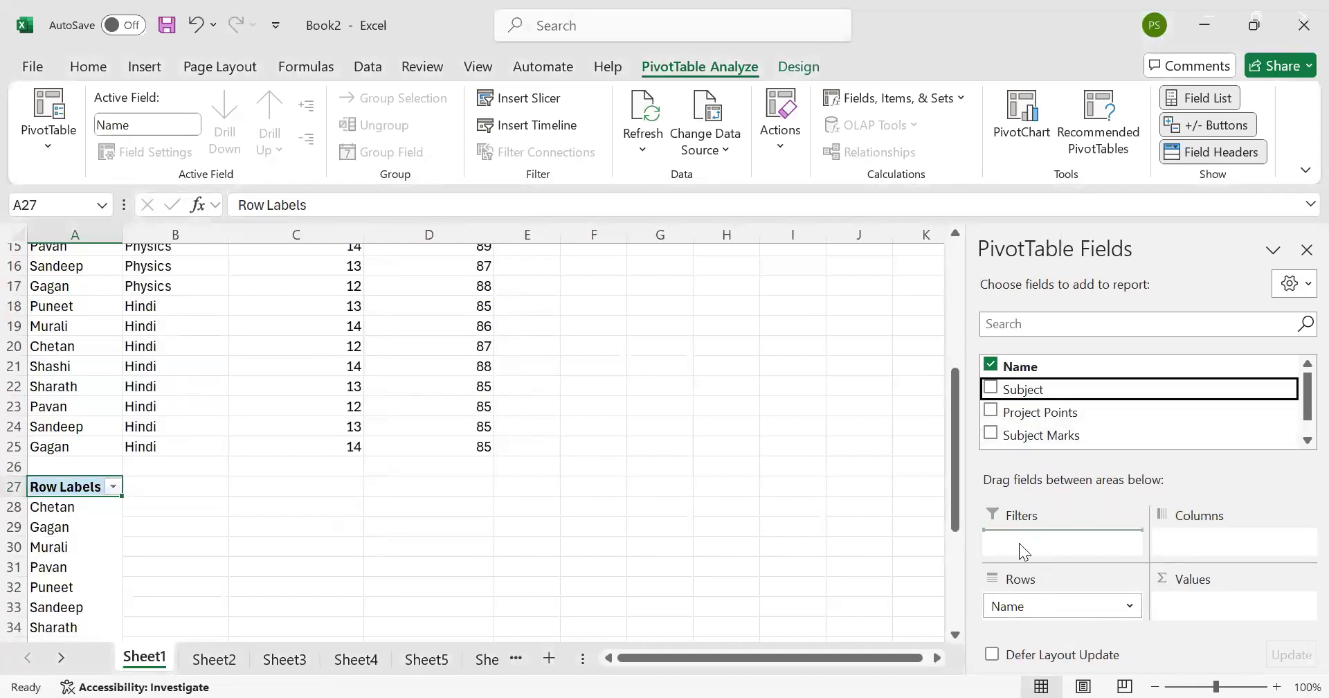
{"action": "left_click_drag", "start_coordinate": [1019, 543], "coordinate": [1019, 543]}
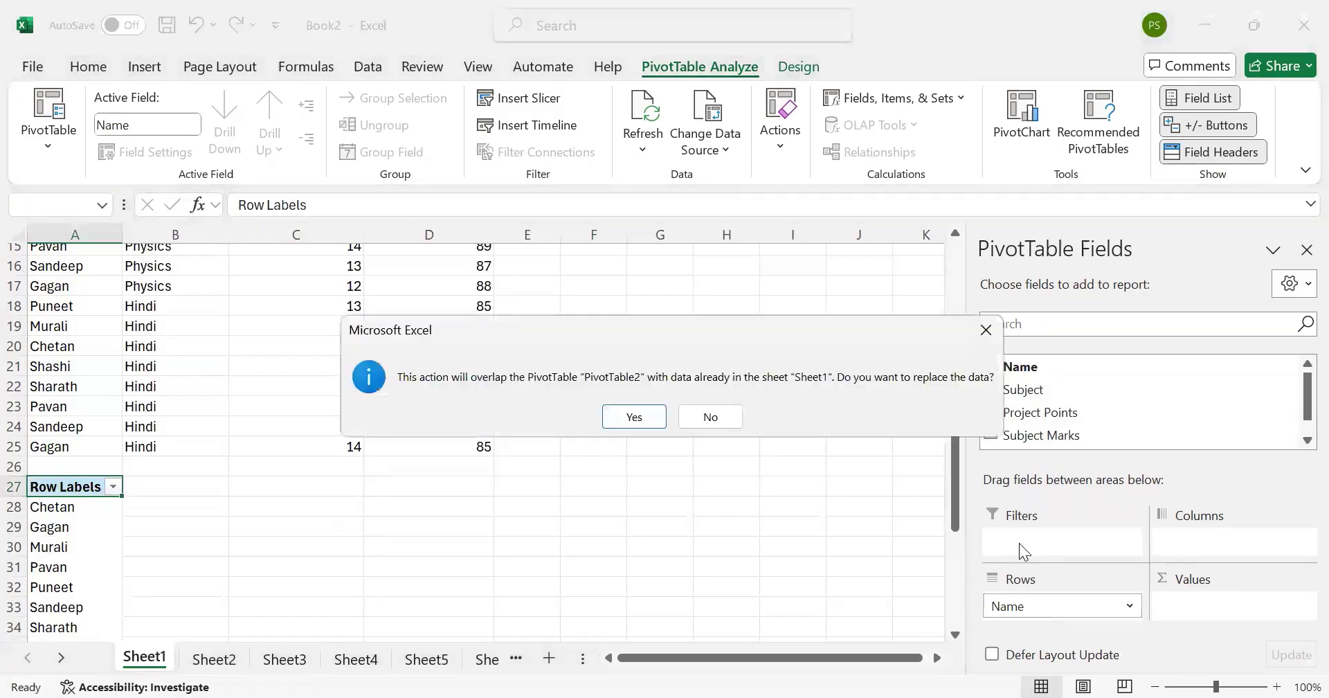
{"action": "left_click", "coordinate": [631, 422]}
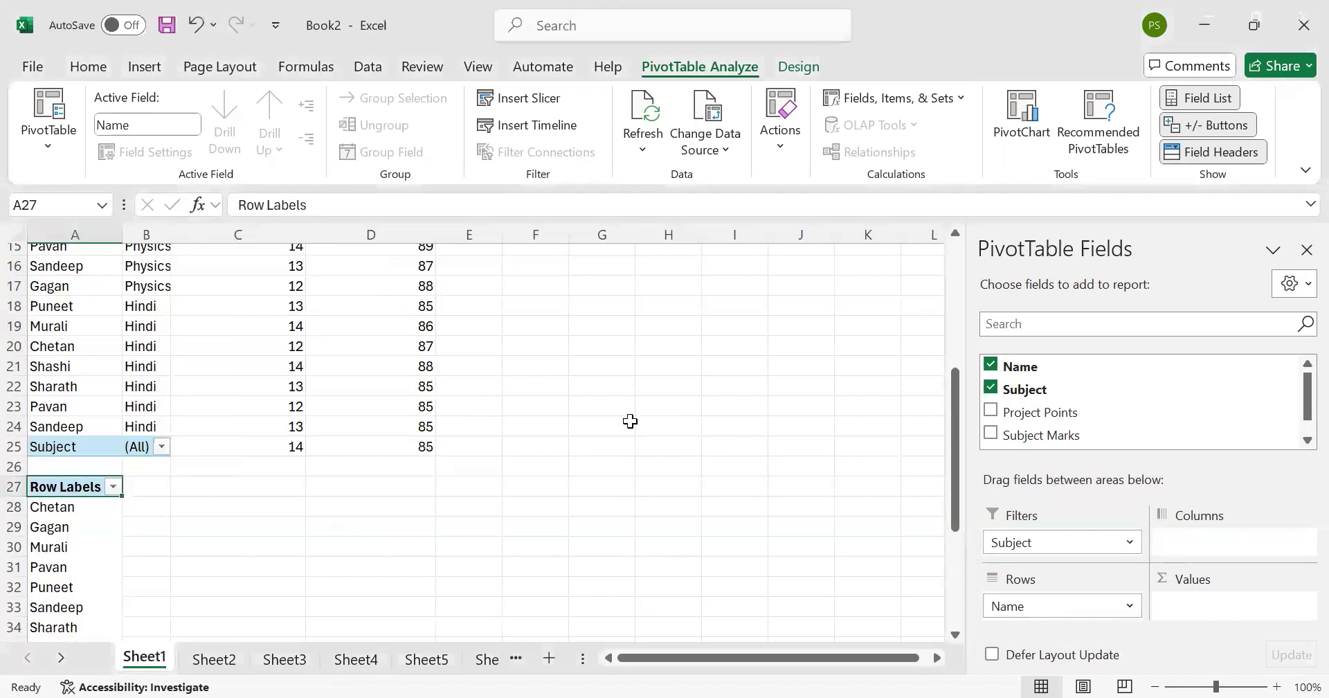
{"action": "key", "text": "ctrl+z"}
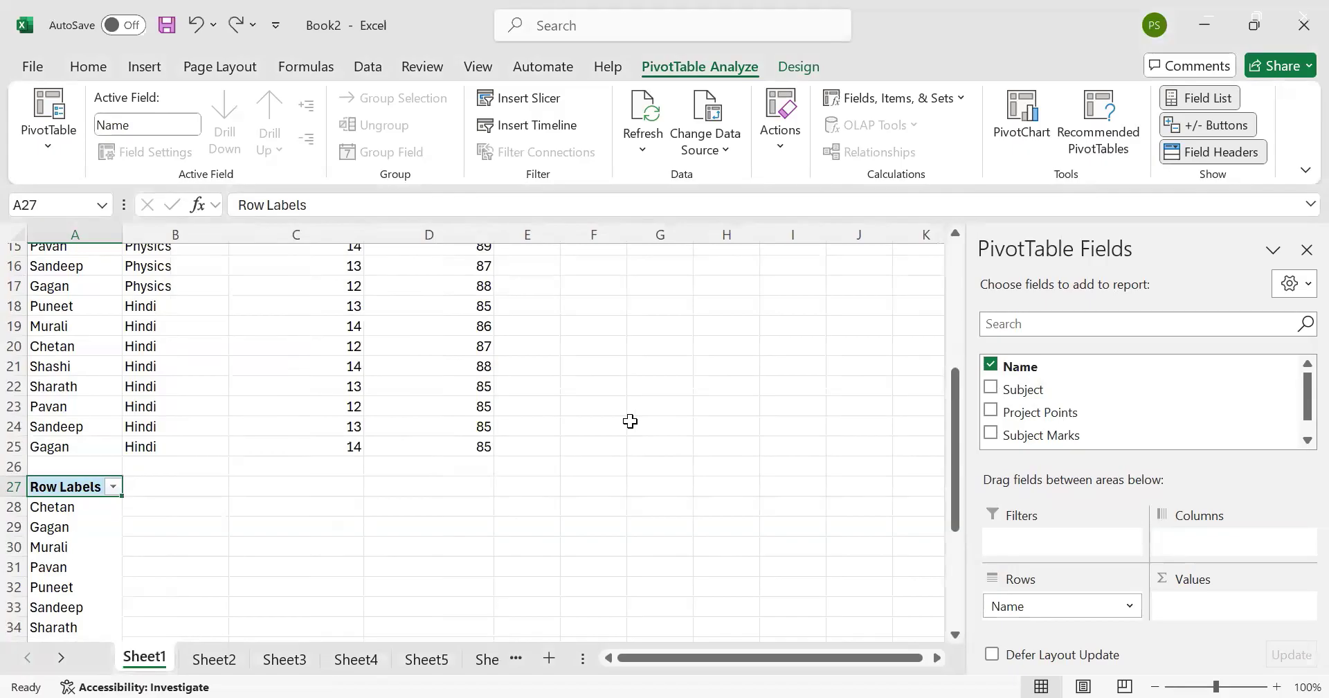
Step: Close the PivotTable Fields pane and reselect the PivotTable's Row Labels cell at A27
{"action": "left_click", "coordinate": [1304, 250]}
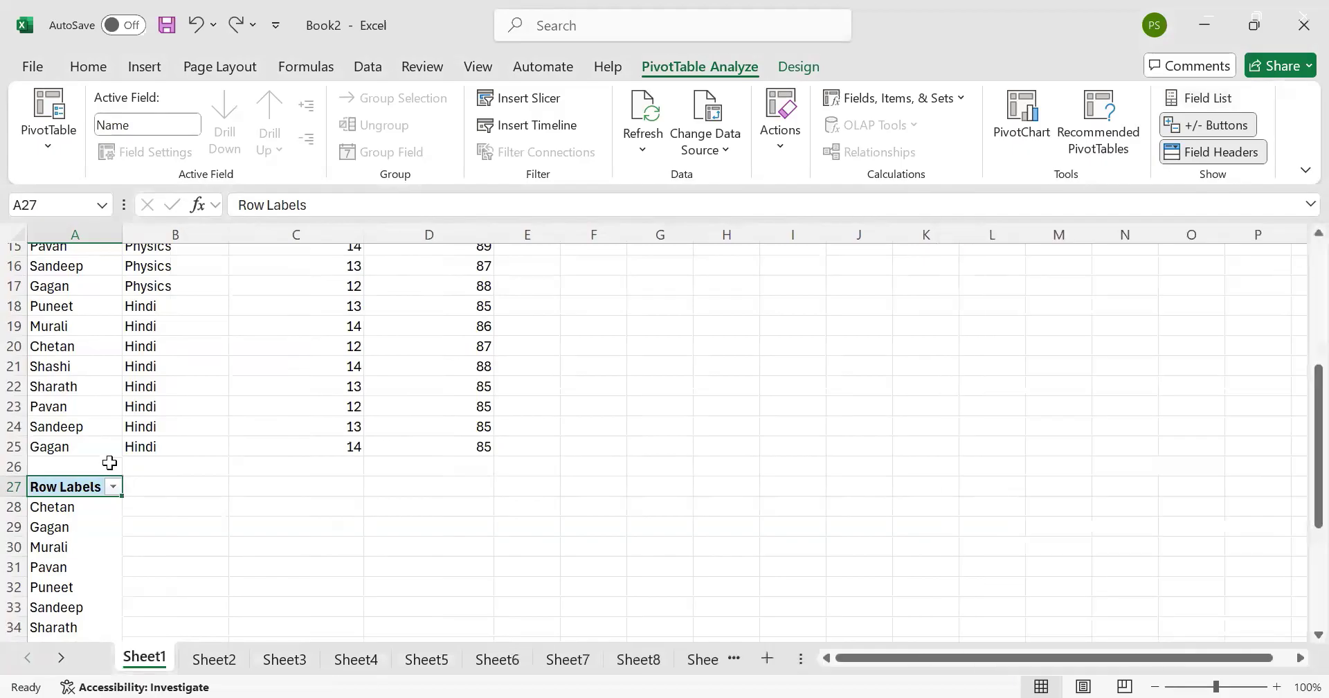
{"action": "left_click", "coordinate": [196, 501]}
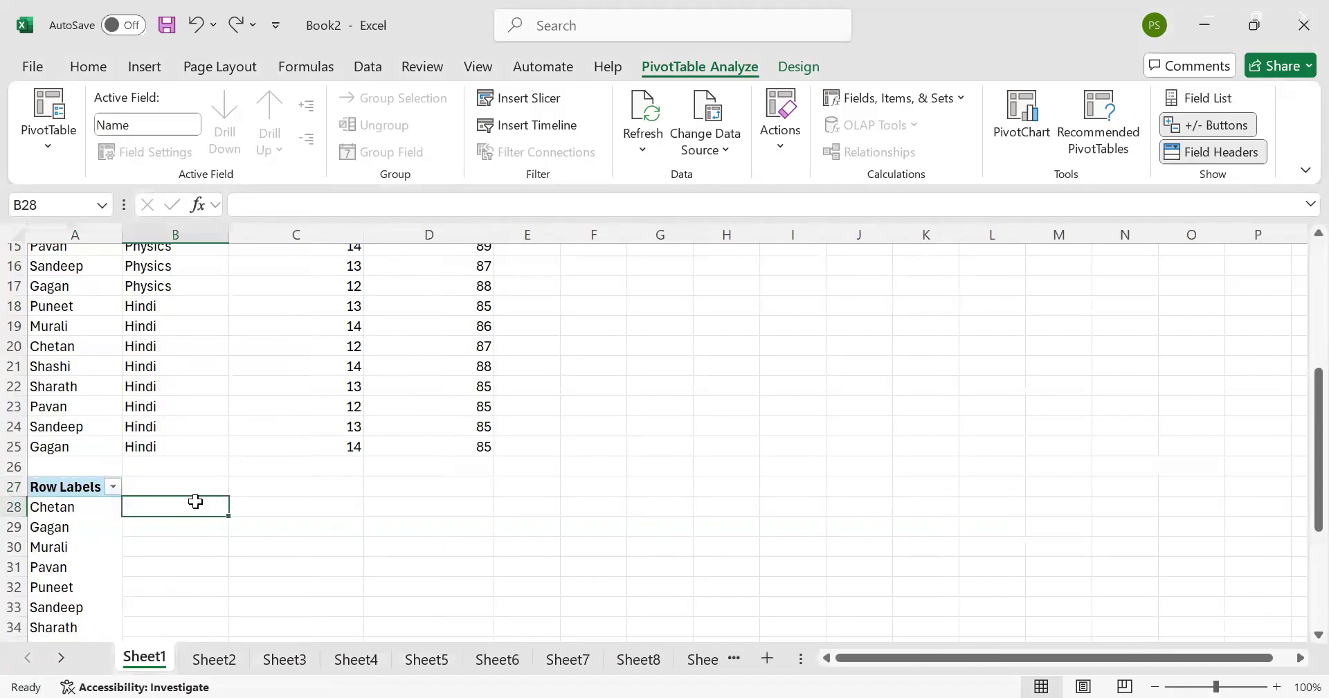
{"action": "left_click", "coordinate": [70, 483]}
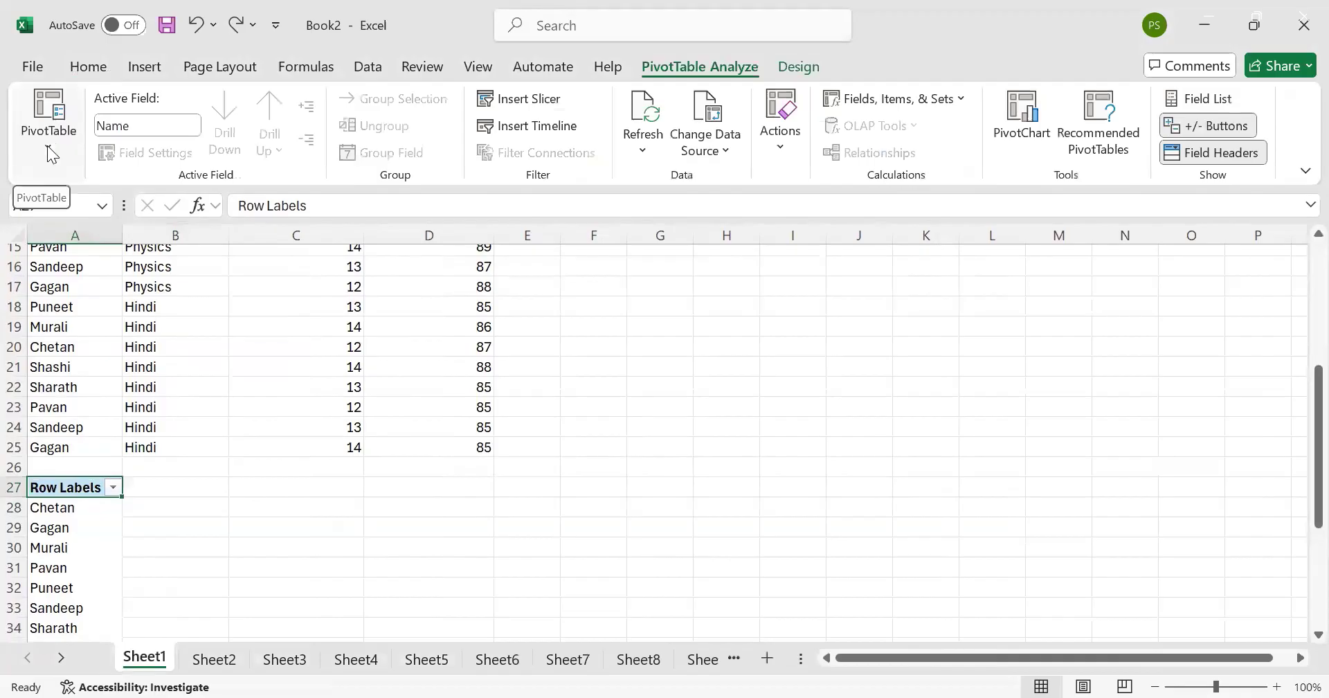
{"action": "left_click", "coordinate": [47, 145]}
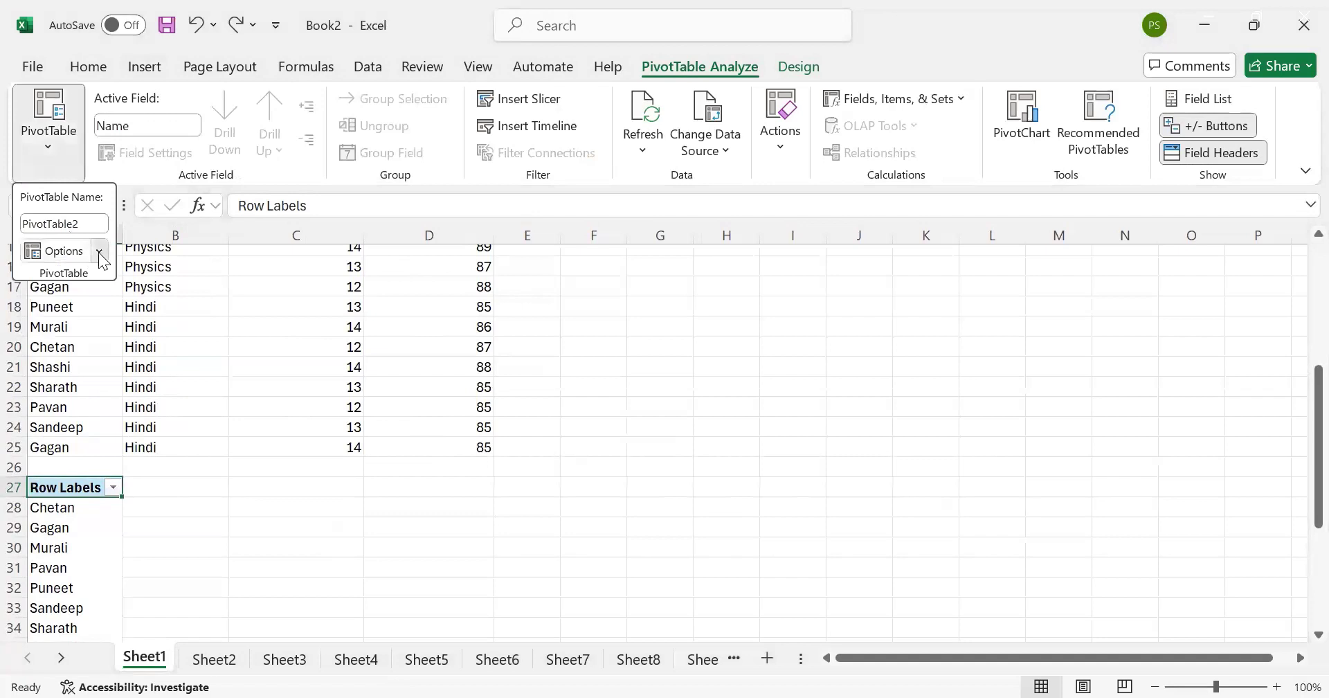
{"action": "left_click", "coordinate": [99, 251]}
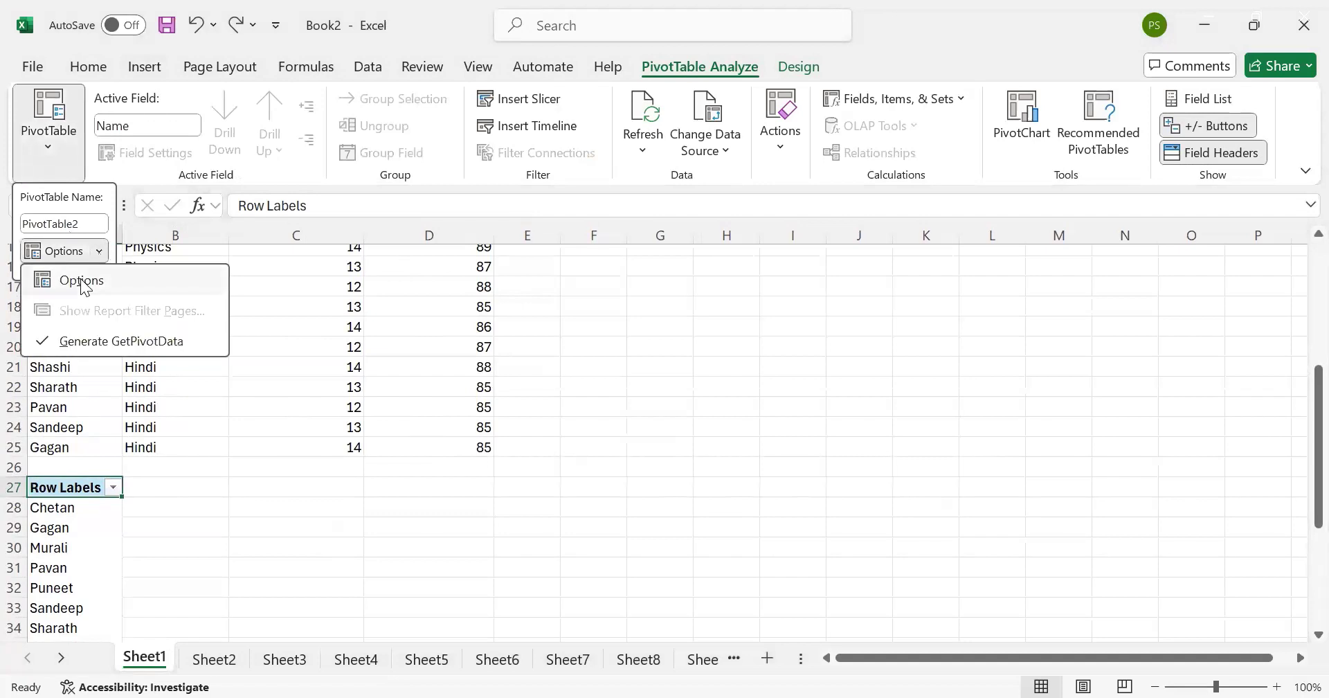
{"action": "left_click", "coordinate": [82, 281]}
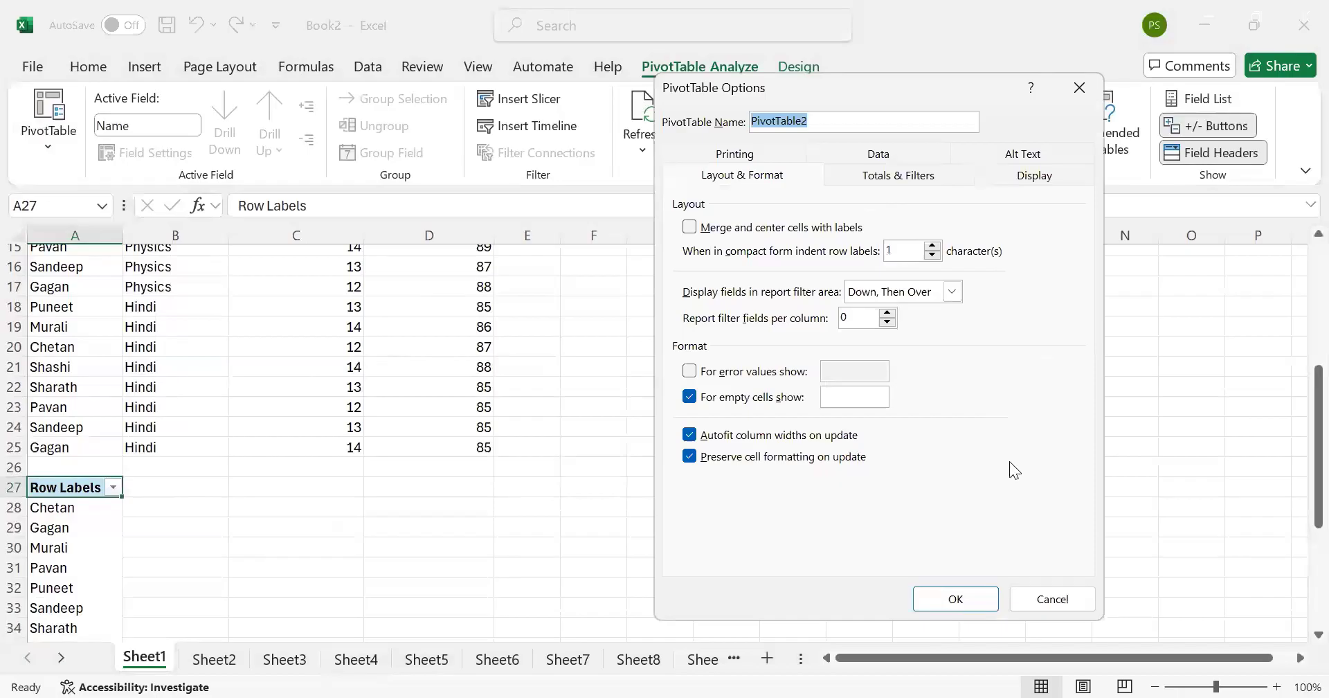
{"action": "left_click", "coordinate": [1035, 604]}
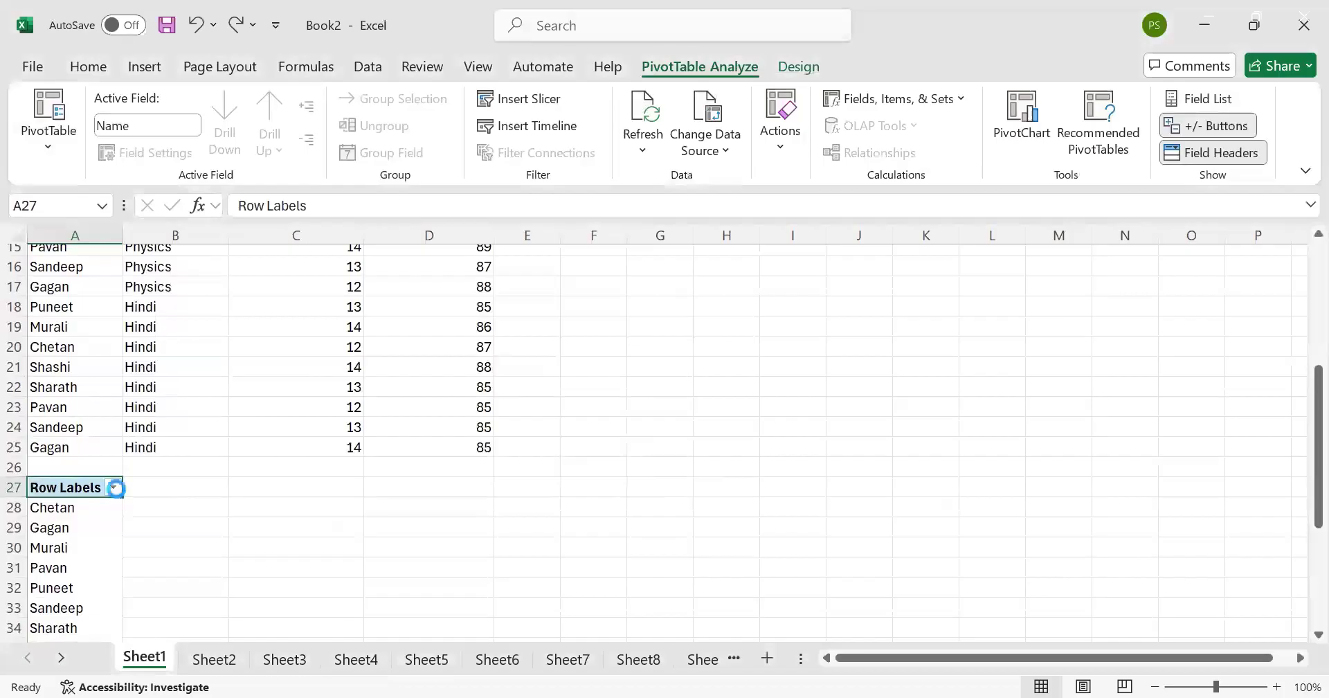
{"action": "left_click", "coordinate": [113, 487]}
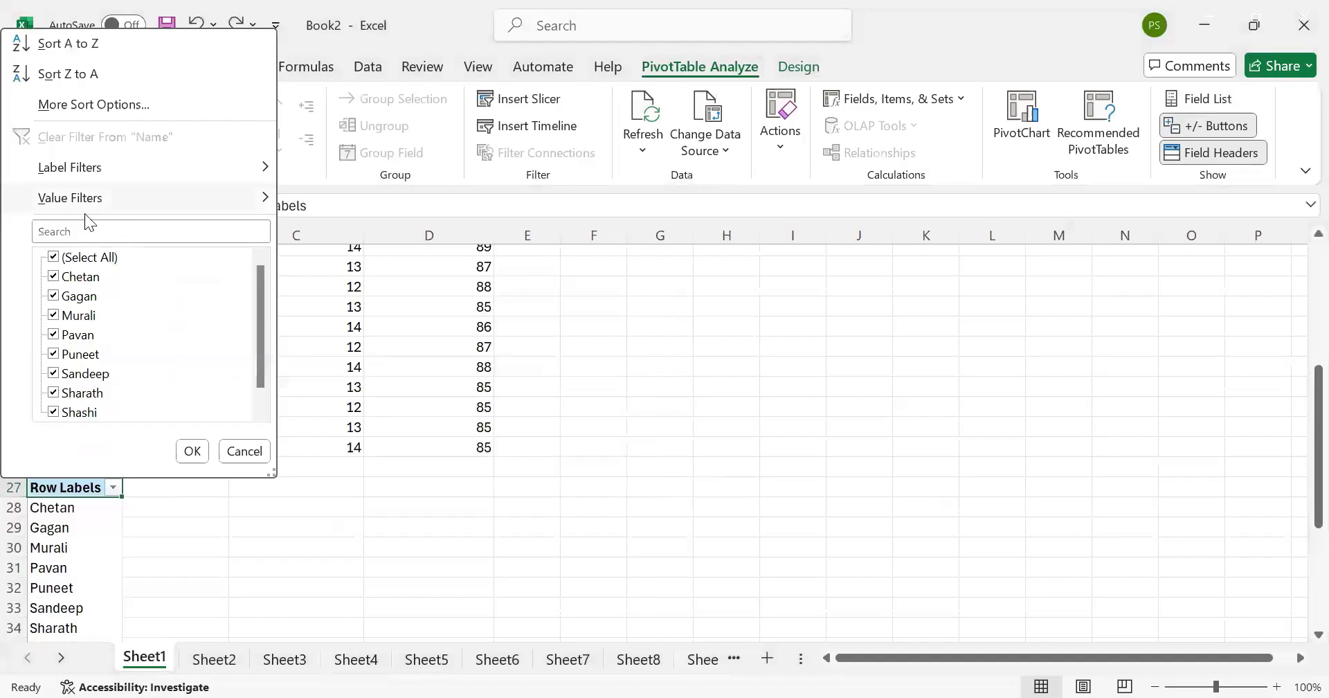
{"action": "left_click", "coordinate": [76, 173]}
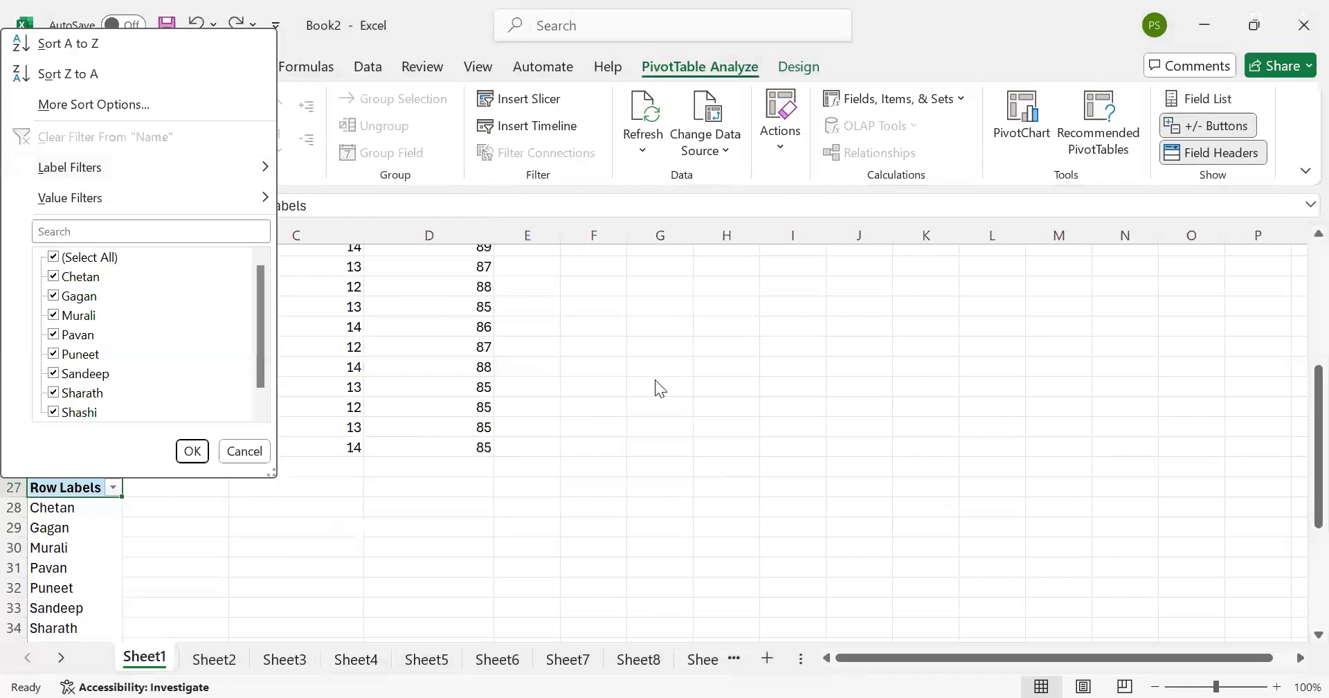
{"action": "left_click", "coordinate": [236, 453]}
{"action": "left_click", "coordinate": [70, 497]}
Step: Select the names PivotTable down to its Grand Total and delete it
{"action": "key", "text": "shift+Down"}
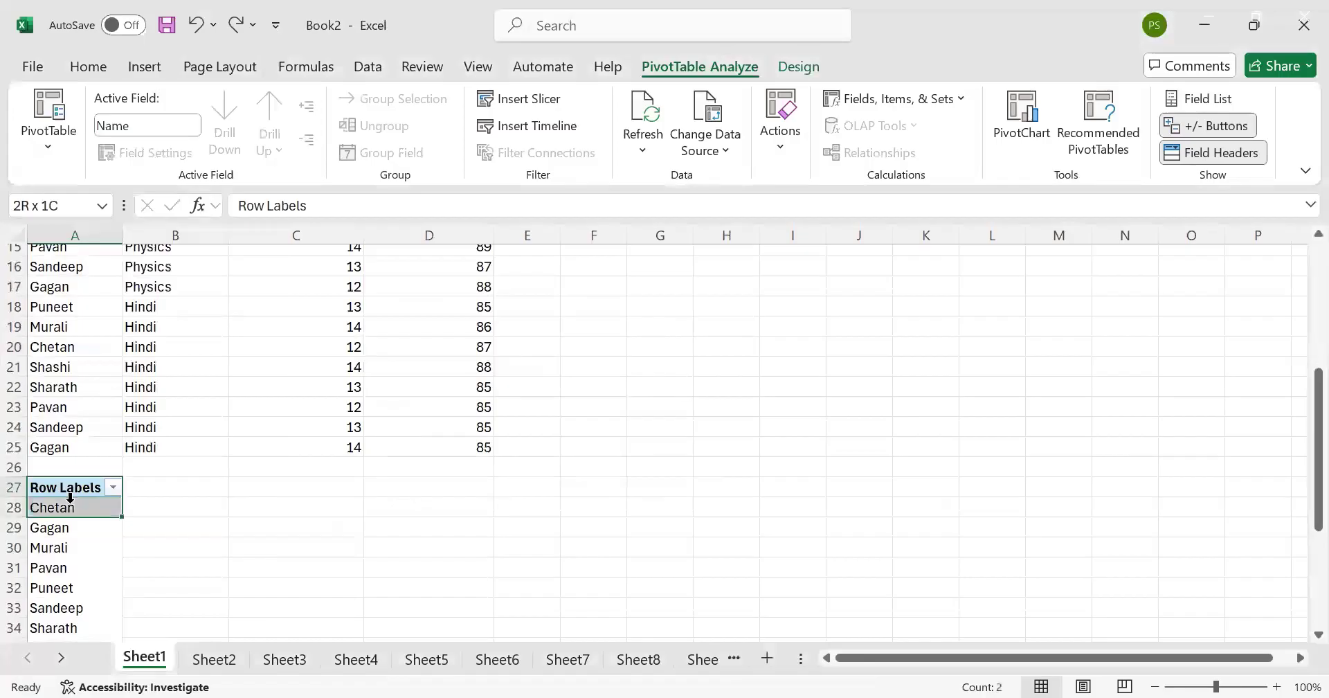
{"action": "key", "text": "shift+Down"}
{"action": "key", "text": "shift+Down"}
{"action": "key", "text": "shift+Down"}
{"action": "key", "text": "shift+Down"}
{"action": "key", "text": "shift+Down"}
{"action": "key", "text": "shift+Down"}
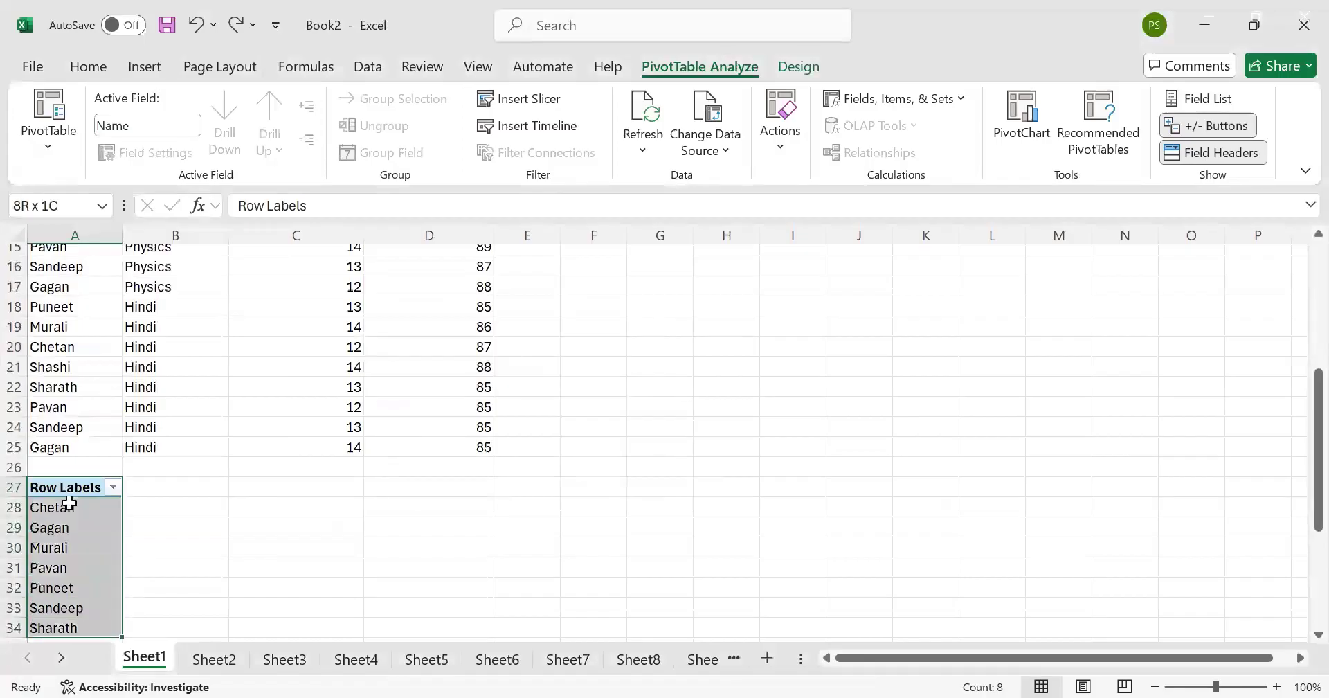
{"action": "key", "text": "shift+Down"}
{"action": "key", "text": "shift+Down"}
{"action": "key", "text": "shift+Down"}
{"action": "key", "text": "shift+Down"}
{"action": "key", "text": "shift+Down"}
{"action": "key", "text": "shift+Up"}
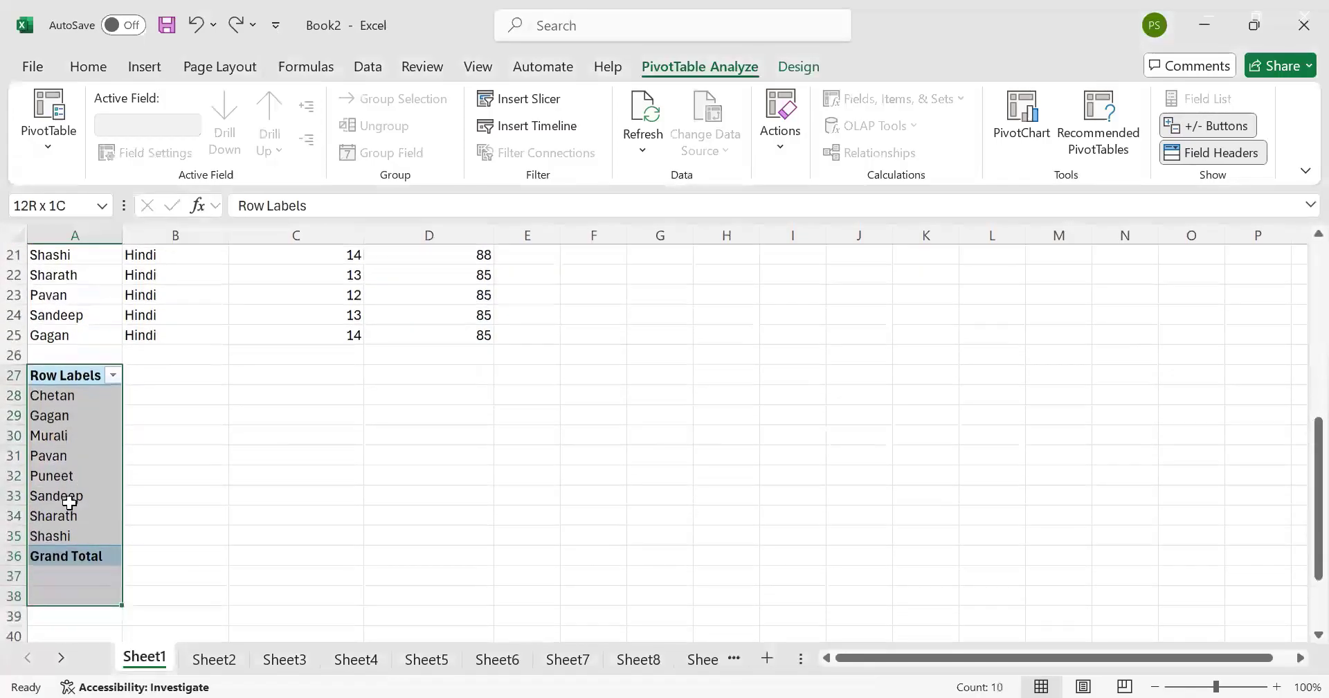
{"action": "key", "text": "shift+Up"}
{"action": "key", "text": "shift+Up"}
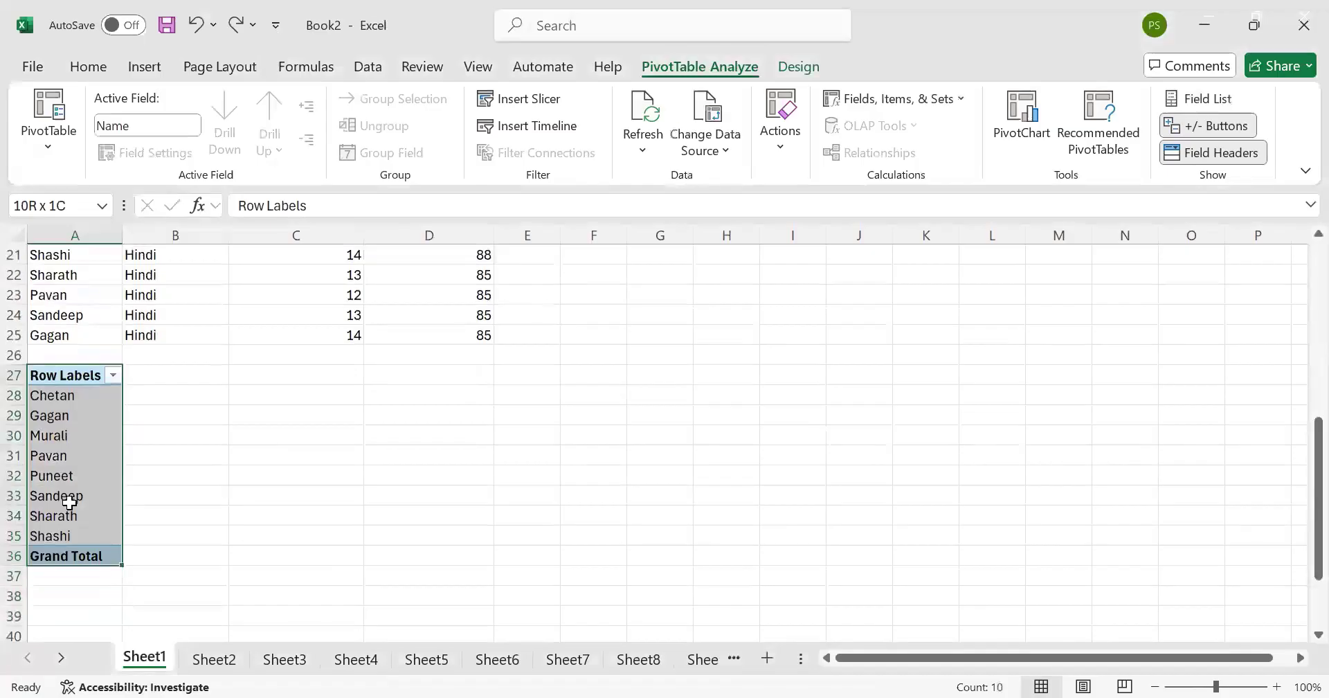
{"action": "key", "text": "Delete"}
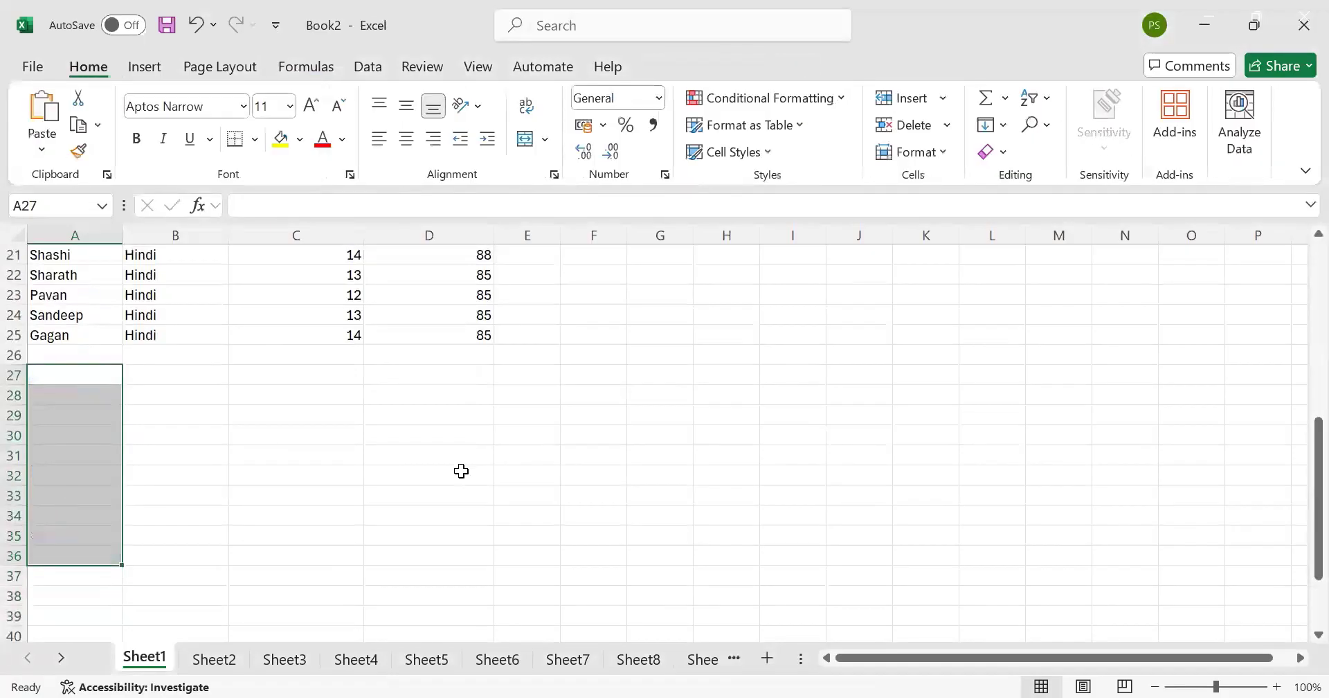
Step: Select the student marks data in A1:D25
{"action": "left_click", "coordinate": [461, 470]}
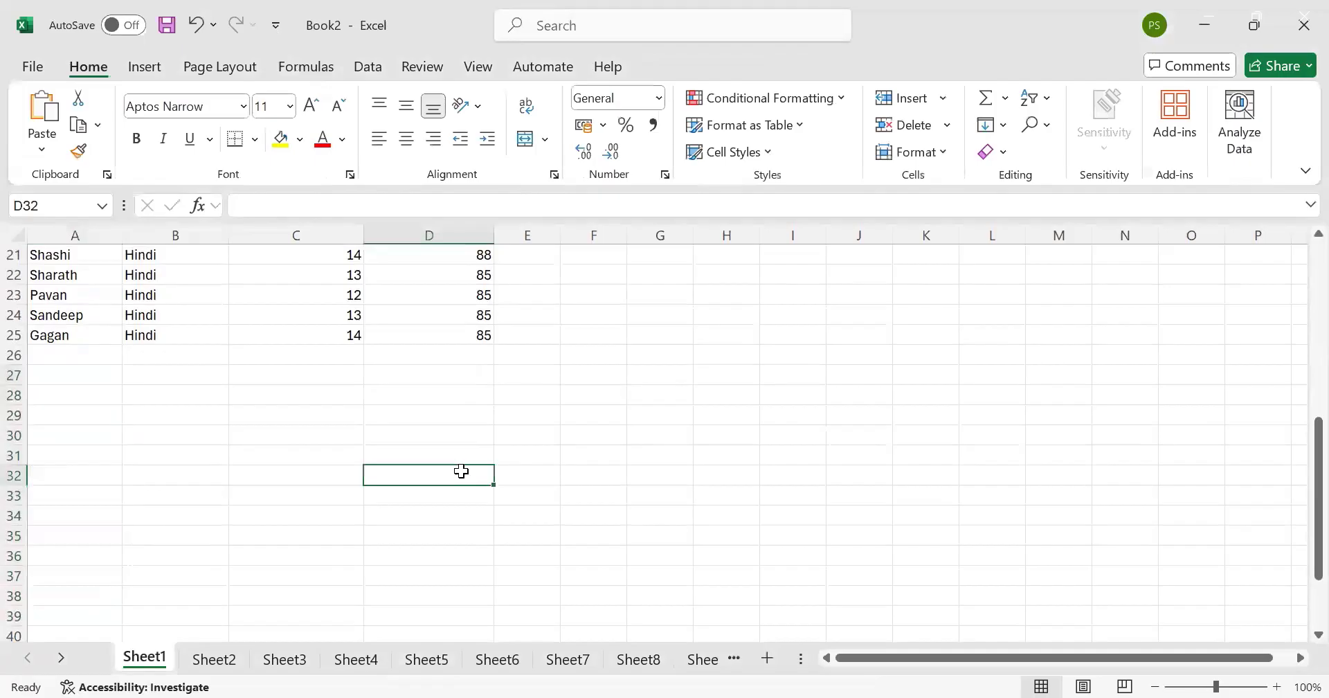
{"action": "key", "text": "Down"}
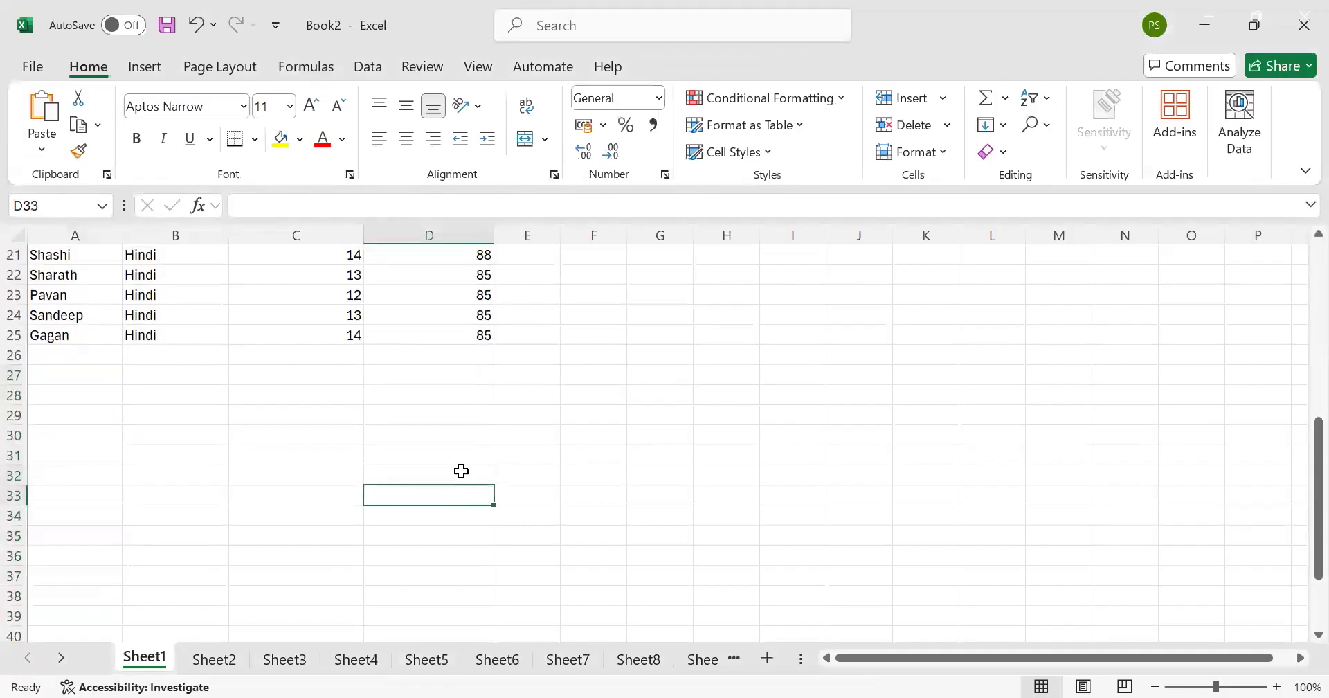
{"action": "left_click", "coordinate": [462, 471]}
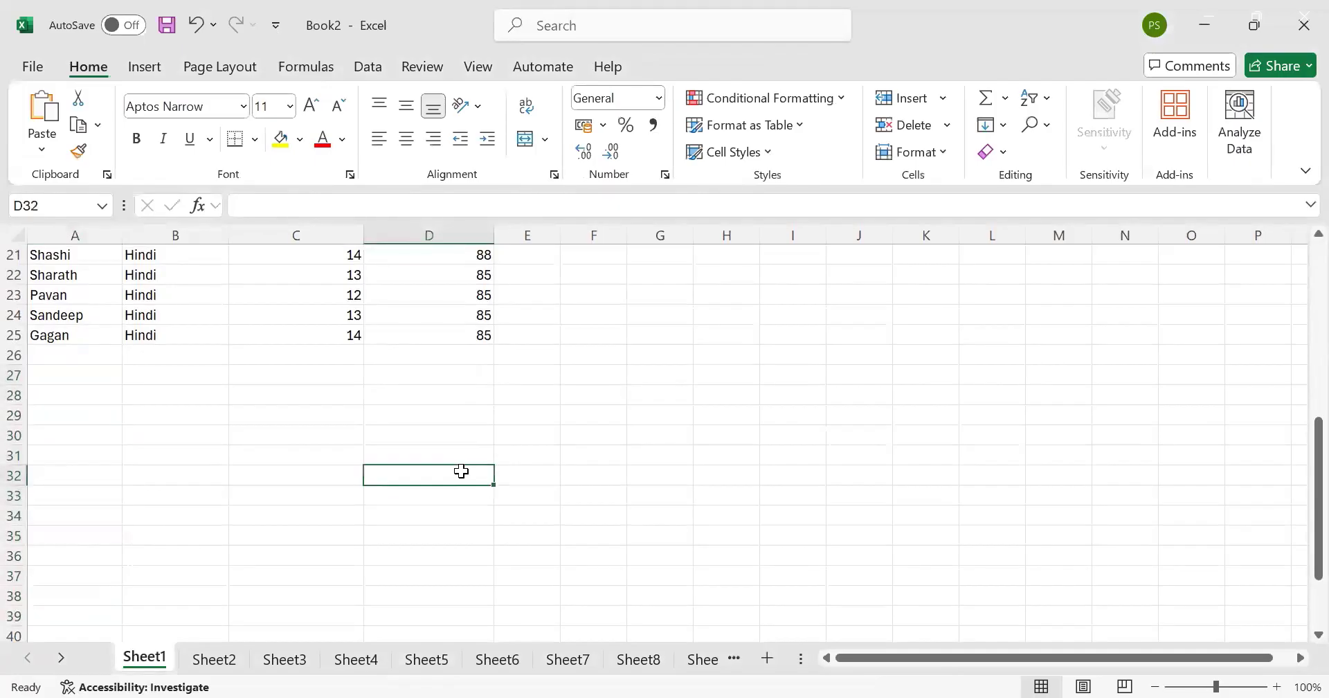
{"action": "key", "text": "Up"}
{"action": "key", "text": "Up"}
{"action": "key", "text": "Up"}
{"action": "key", "text": "Up"}
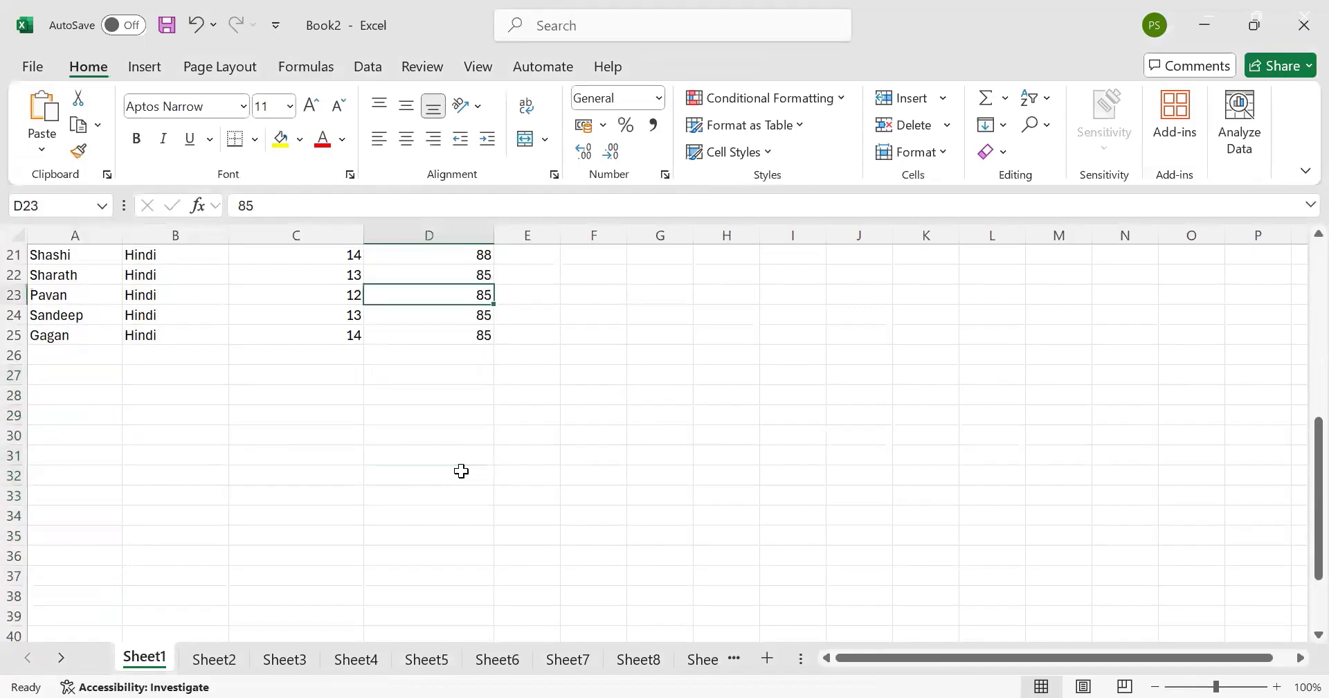
{"action": "key", "text": "Up"}
{"action": "key", "text": "Up"}
{"action": "key", "text": "Up"}
{"action": "key", "text": "Up"}
{"action": "key", "text": "Up"}
{"action": "key", "text": "Up"}
{"action": "key", "text": "Up"}
{"action": "key", "text": "Up"}
{"action": "key", "text": "Up"}
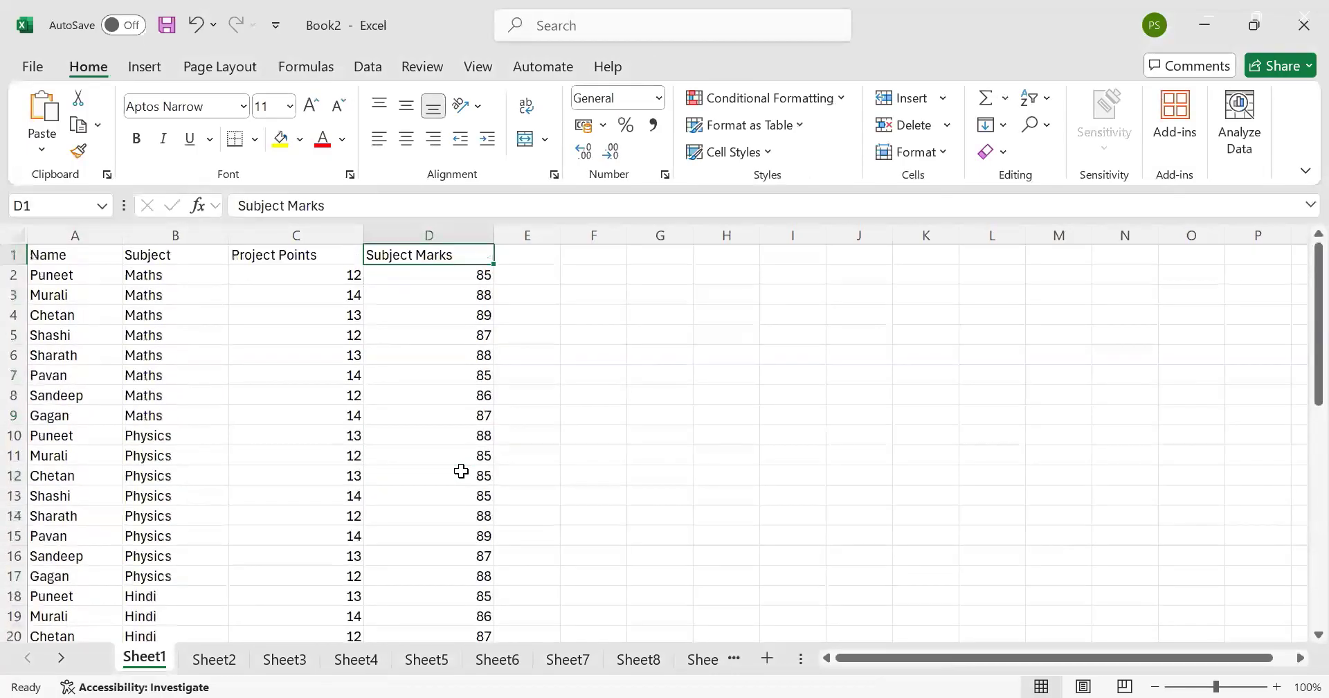
{"action": "key", "text": "Left"}
{"action": "key", "text": "Left"}
{"action": "key", "text": "Left"}
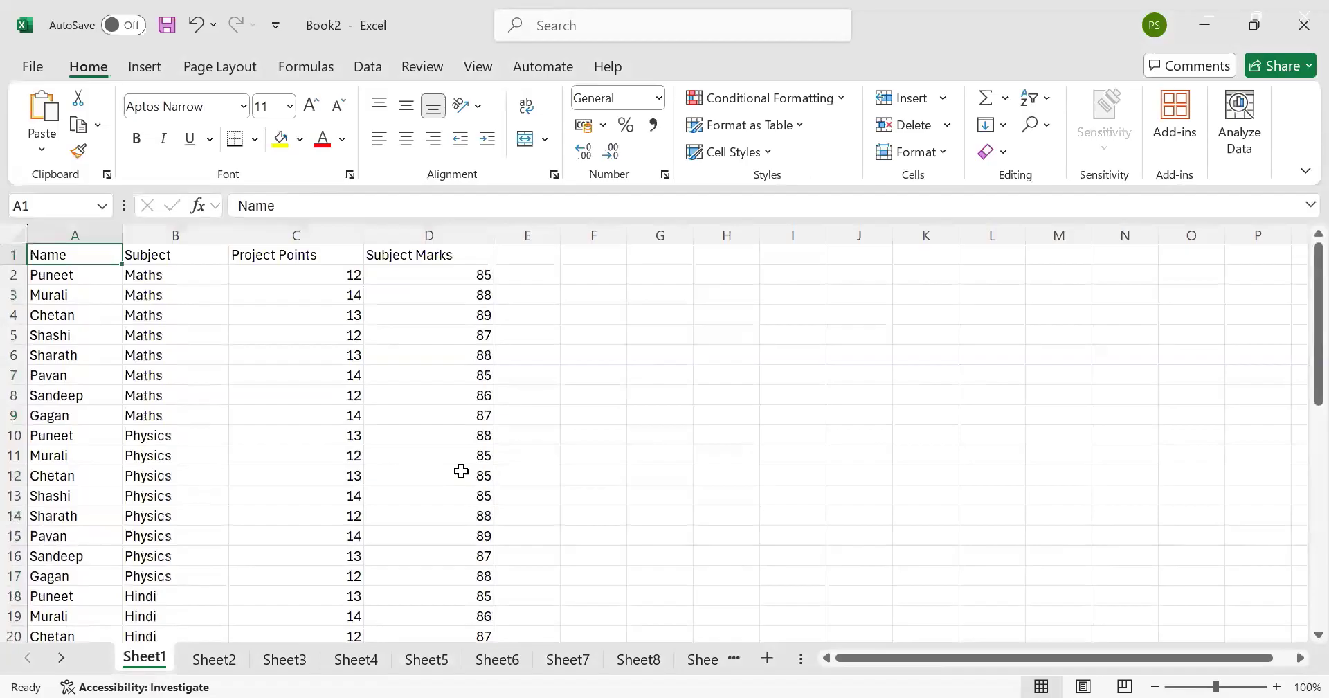
{"action": "key", "text": "shift+Right"}
{"action": "key", "text": "shift+Right"}
{"action": "key", "text": "shift+Right"}
{"action": "key", "text": "shift+Down"}
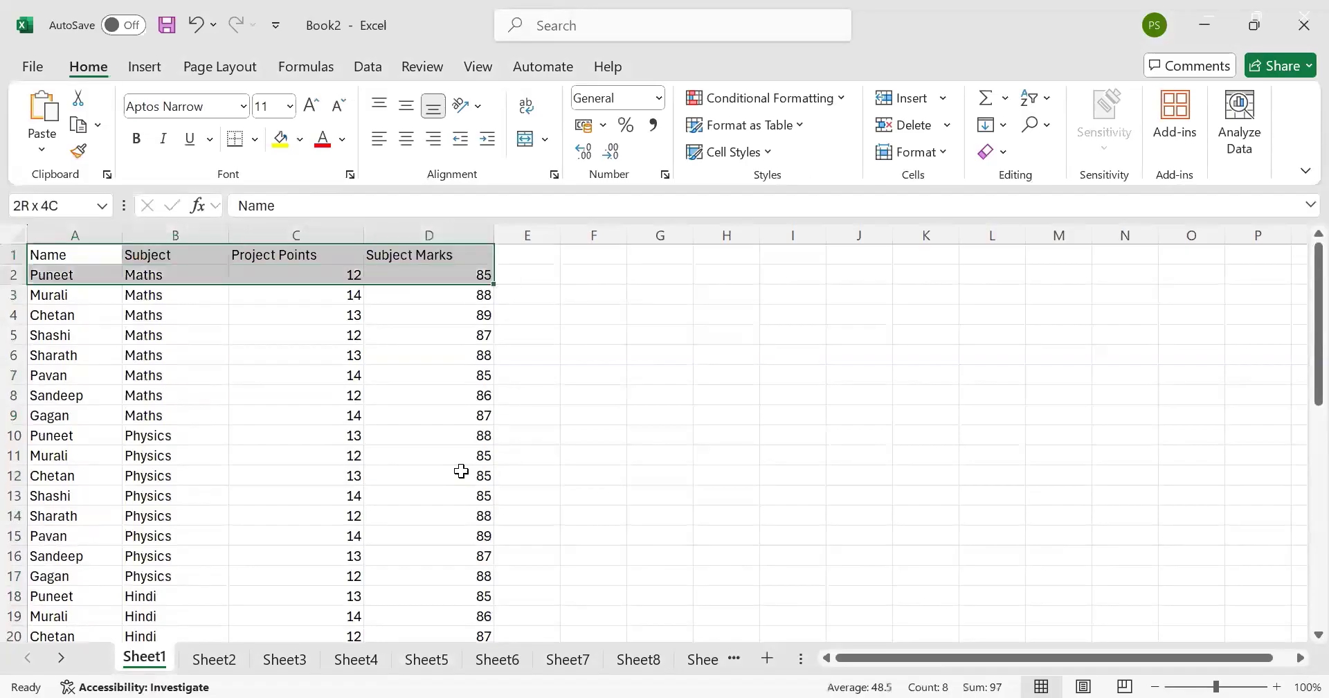
{"action": "key", "text": "shift+Down"}
{"action": "key", "text": "shift+Down"}
{"action": "key", "text": "shift+Down"}
{"action": "key", "text": "shift+Down"}
{"action": "key", "text": "shift+Down"}
{"action": "key", "text": "shift+Down"}
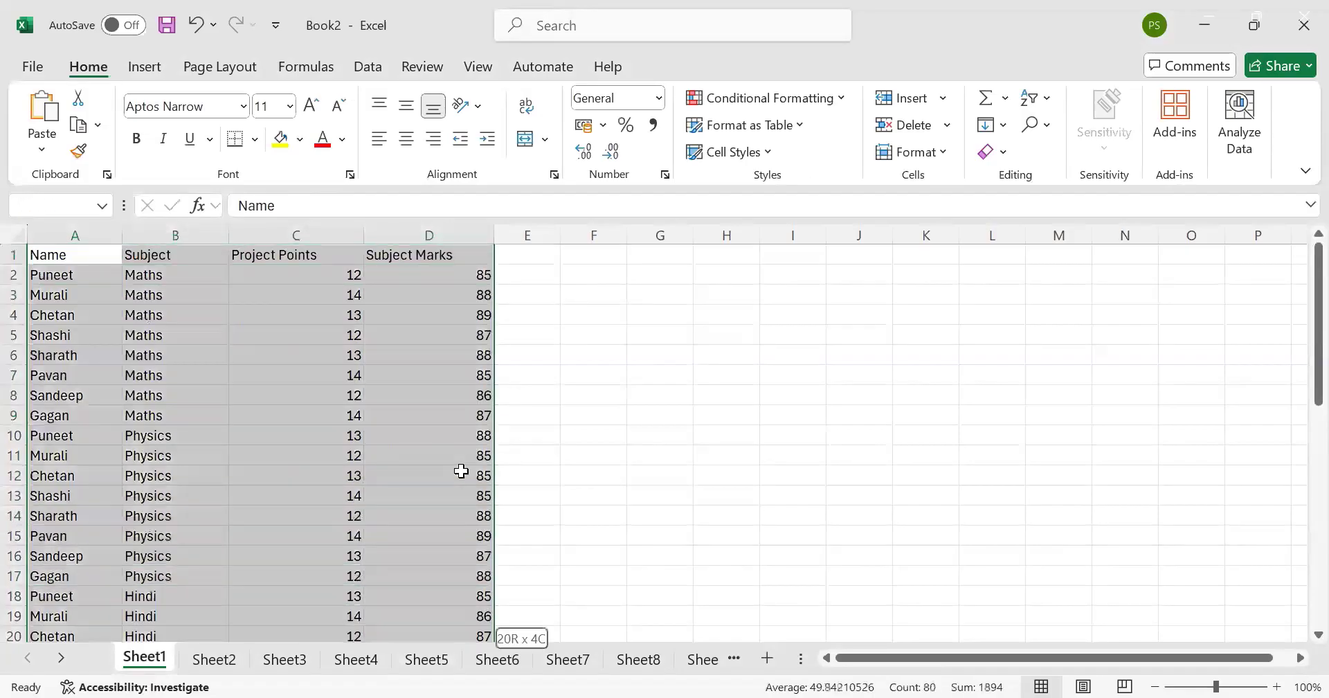
{"action": "key", "text": "shift+Down"}
{"action": "key", "text": "shift+Down"}
{"action": "key", "text": "shift+Down"}
{"action": "key", "text": "shift+Down"}
{"action": "key", "text": "shift+Down"}
{"action": "key", "text": "shift+Down"}
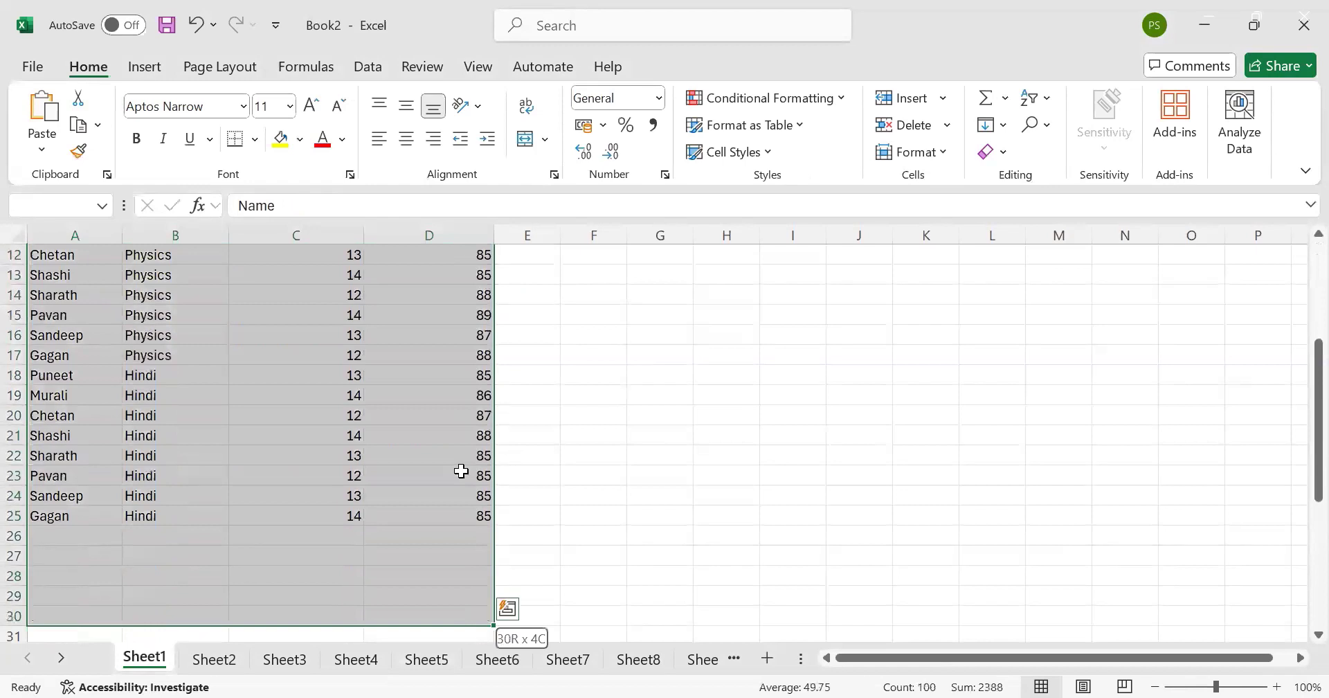
{"action": "key", "text": "ctrl+shift+Up"}
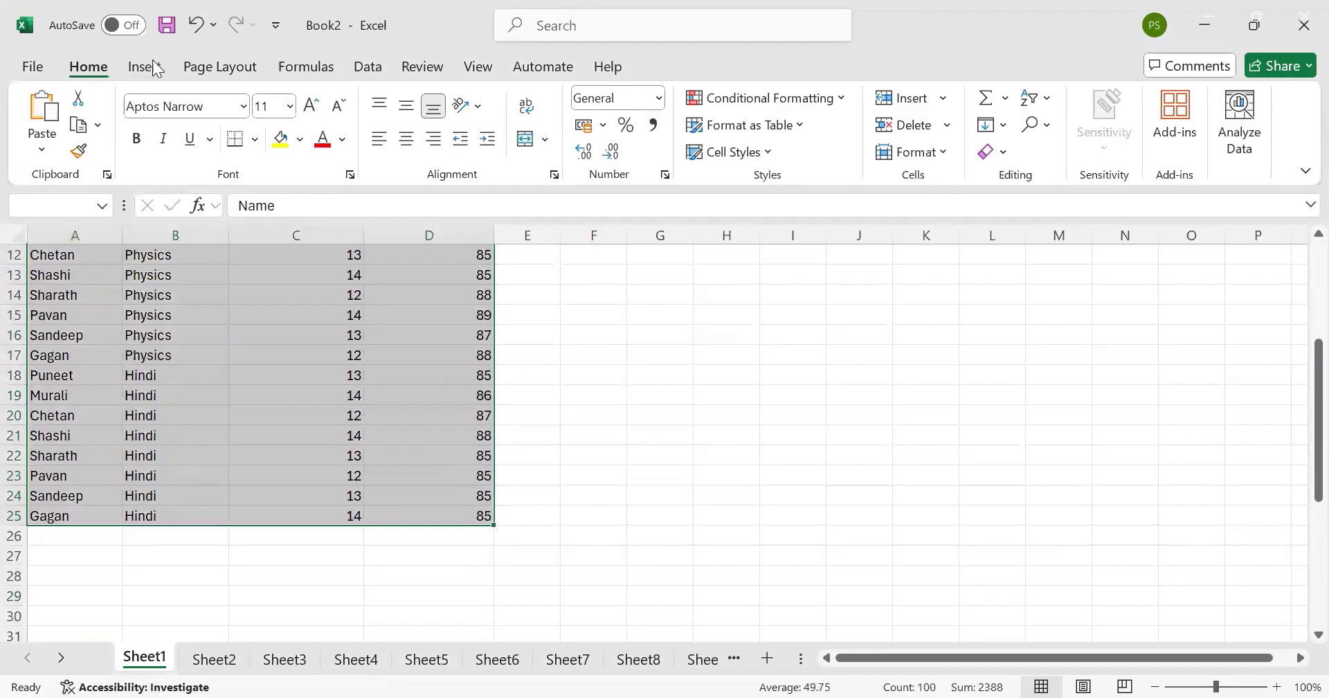
Step: Insert a PivotTable from A1:D25 on the existing worksheet at Sheet1!$A$35
{"action": "left_click", "coordinate": [145, 67]}
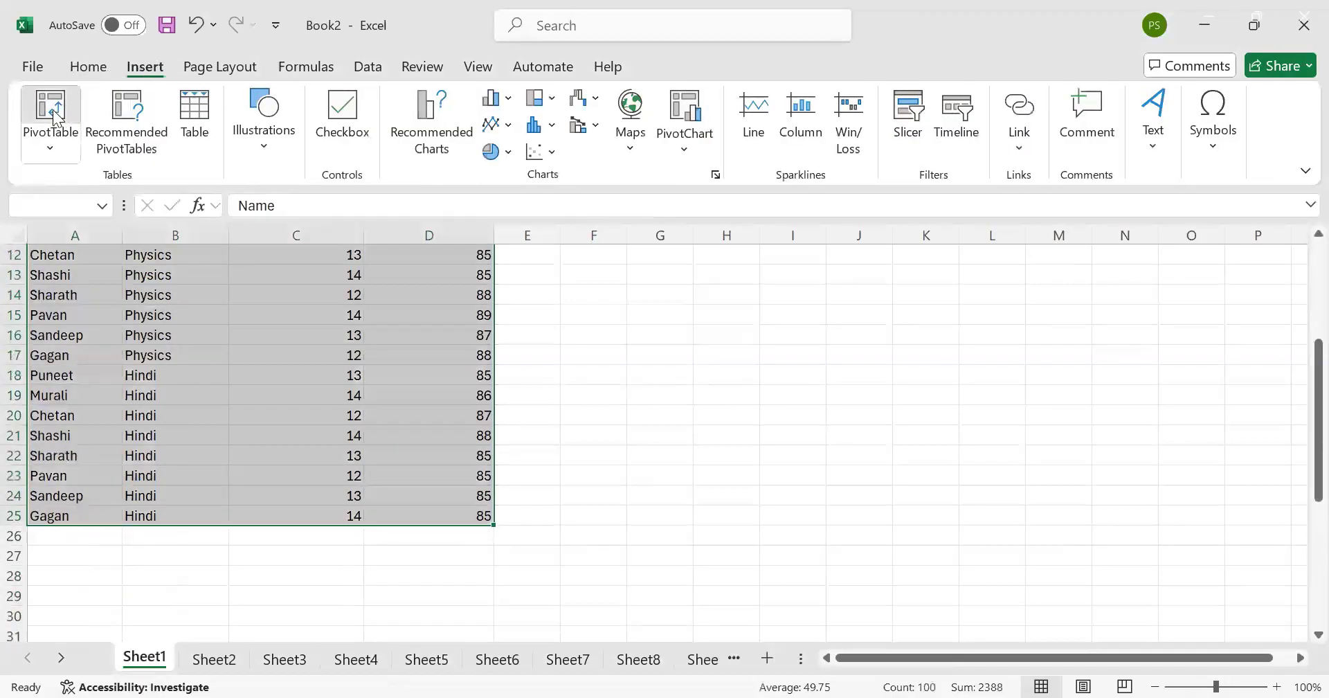
{"action": "left_click", "coordinate": [53, 109]}
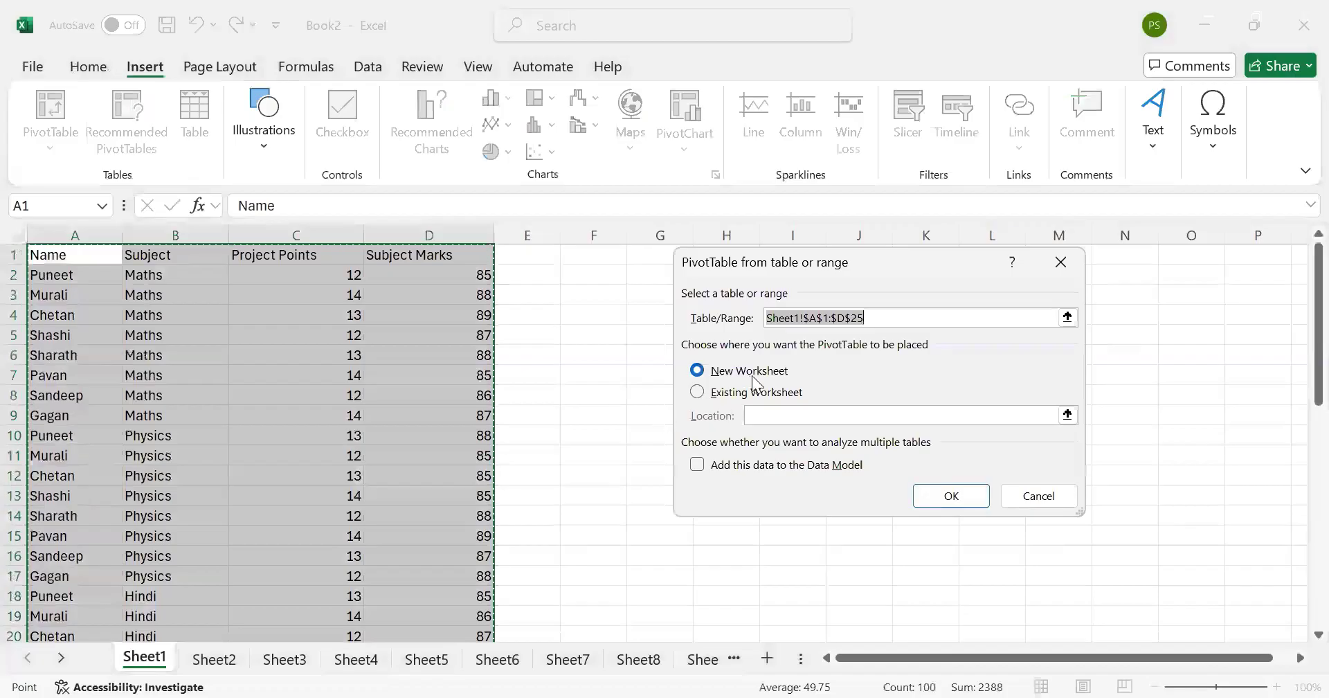
{"action": "left_click", "coordinate": [697, 391]}
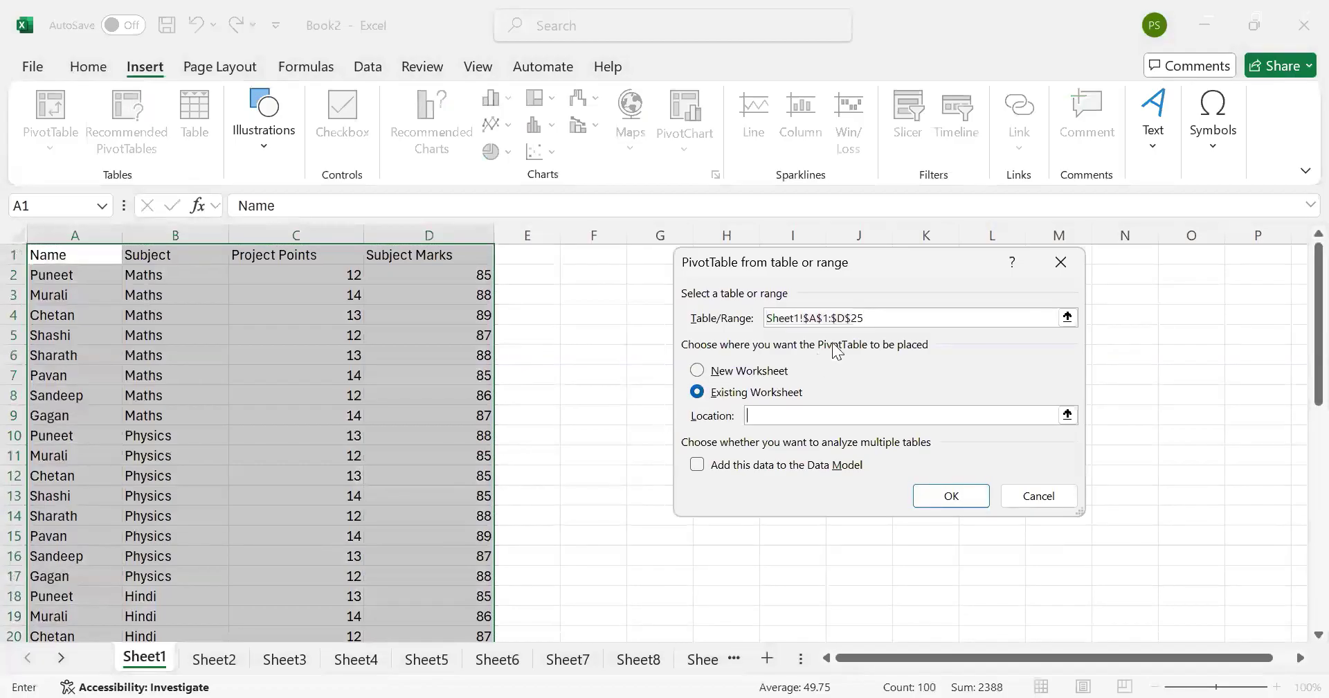
{"action": "left_click_drag", "start_coordinate": [873, 317], "coordinate": [763, 319]}
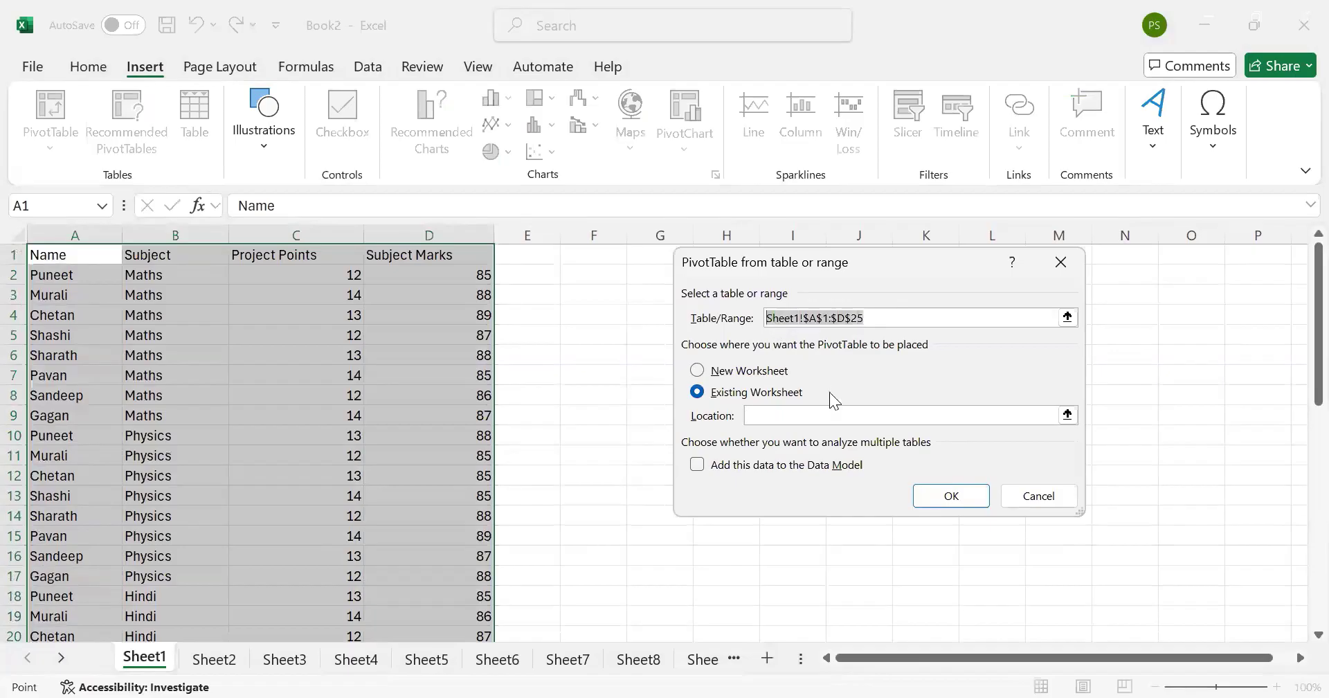
{"action": "left_click", "coordinate": [837, 415]}
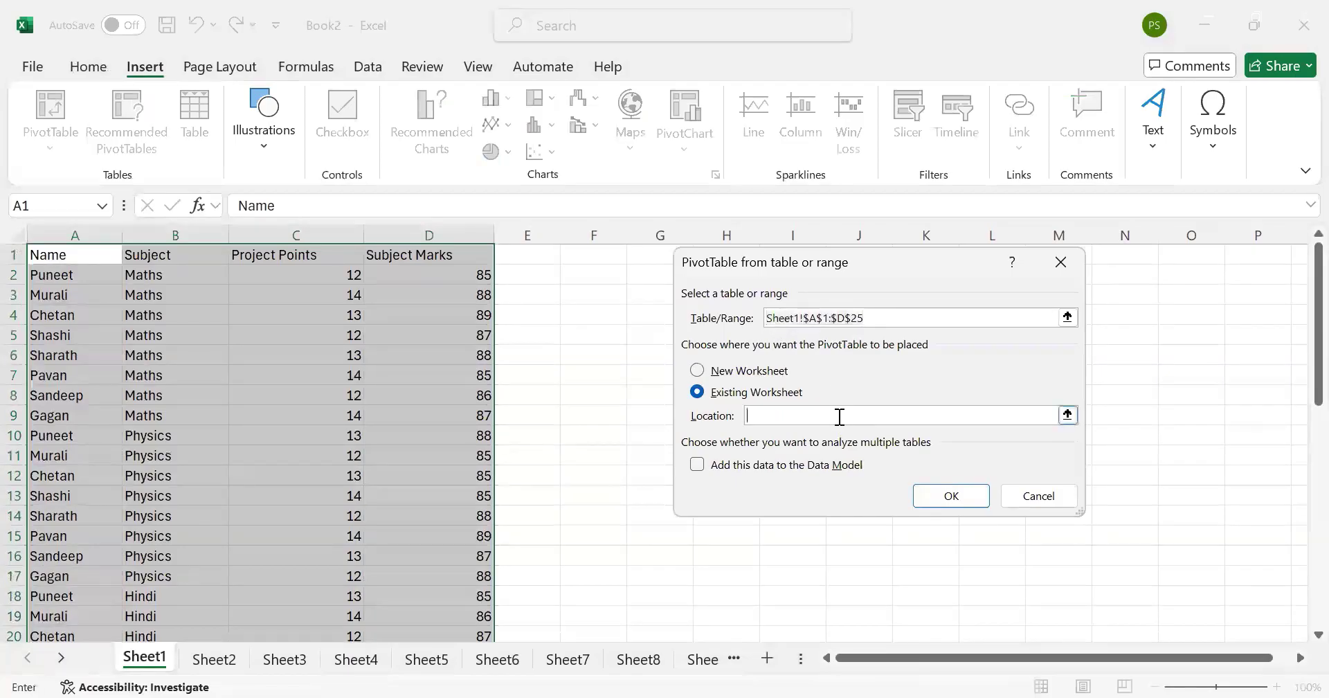
{"action": "key", "text": "ctrl+v"}
{"action": "key", "text": "BackSpace"}
{"action": "key", "text": "BackSpace"}
{"action": "key", "text": "BackSpace"}
{"action": "key", "text": "BackSpace"}
{"action": "key", "text": "BackSpace"}
{"action": "key", "text": "BackSpace"}
{"action": "key", "text": "BackSpace"}
{"action": "type", "text": "35"}
{"action": "left_click", "coordinate": [948, 498]}
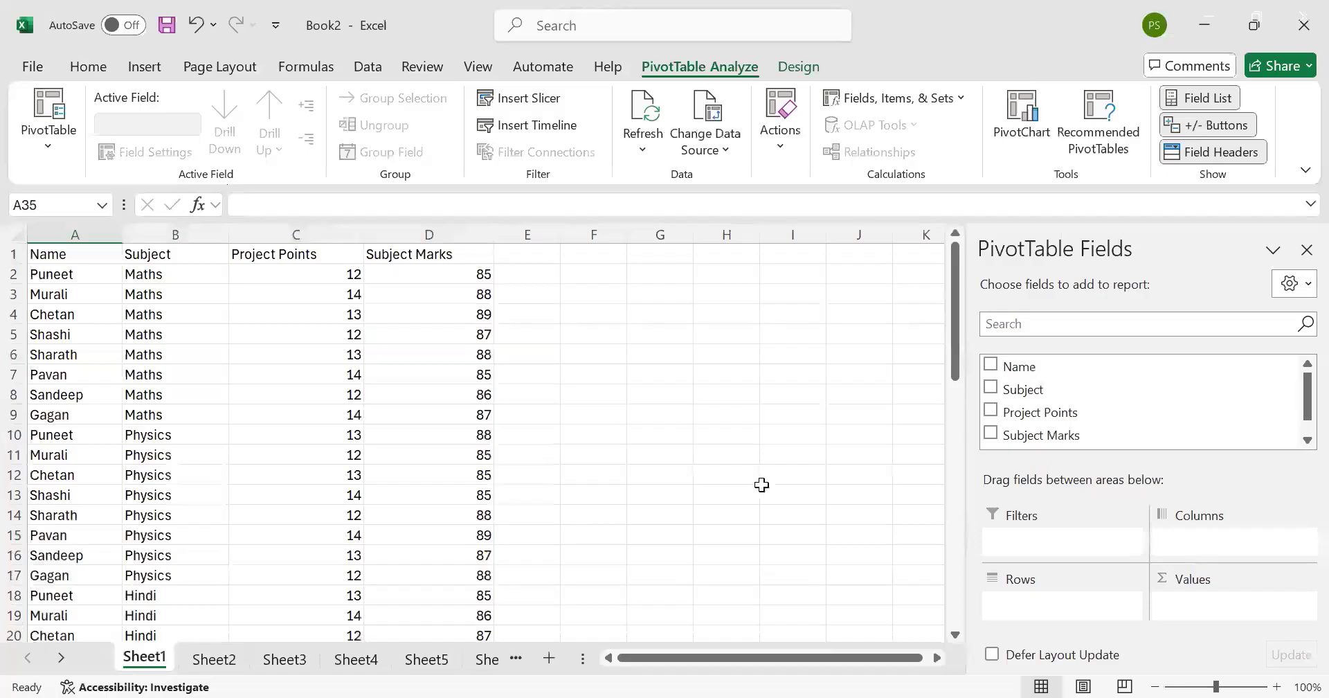
Step: Put Name in Rows, Subject in Filters, and Project Points and Subject Marks in Values
{"action": "scroll", "coordinate": [761, 485], "scroll_direction": "down", "scroll_amount": 1}
{"action": "scroll", "coordinate": [762, 485], "scroll_direction": "down", "scroll_amount": 3}
{"action": "scroll", "coordinate": [761, 485], "scroll_direction": "down", "scroll_amount": 1}
{"action": "scroll", "coordinate": [762, 484], "scroll_direction": "down", "scroll_amount": 3}
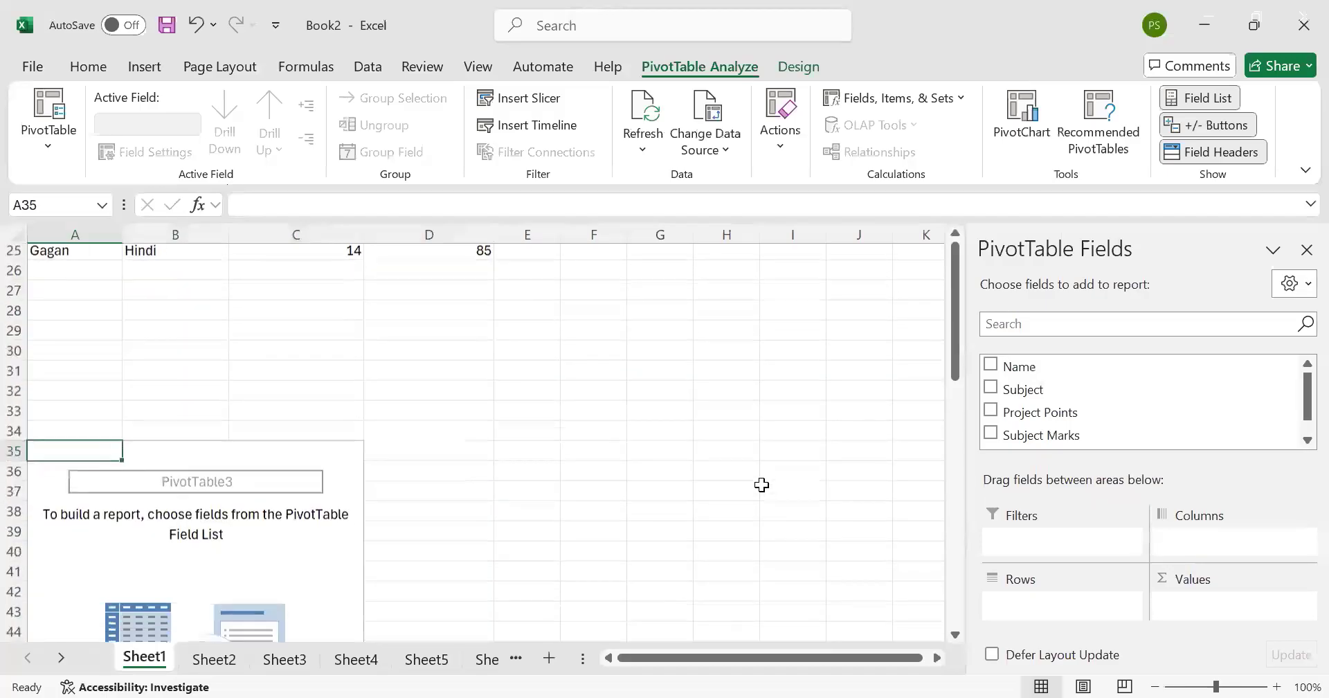
{"action": "scroll", "coordinate": [762, 485], "scroll_direction": "down", "scroll_amount": 1}
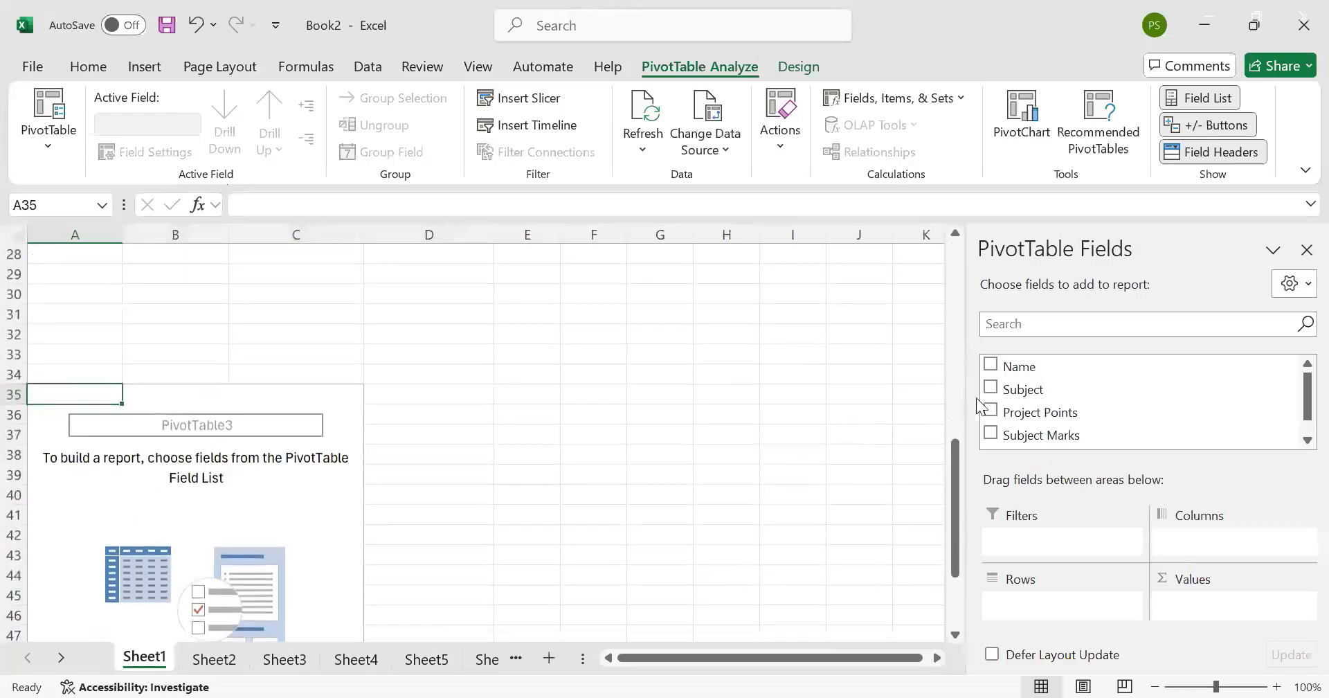
{"action": "left_click_drag", "start_coordinate": [1007, 374], "coordinate": [1018, 607]}
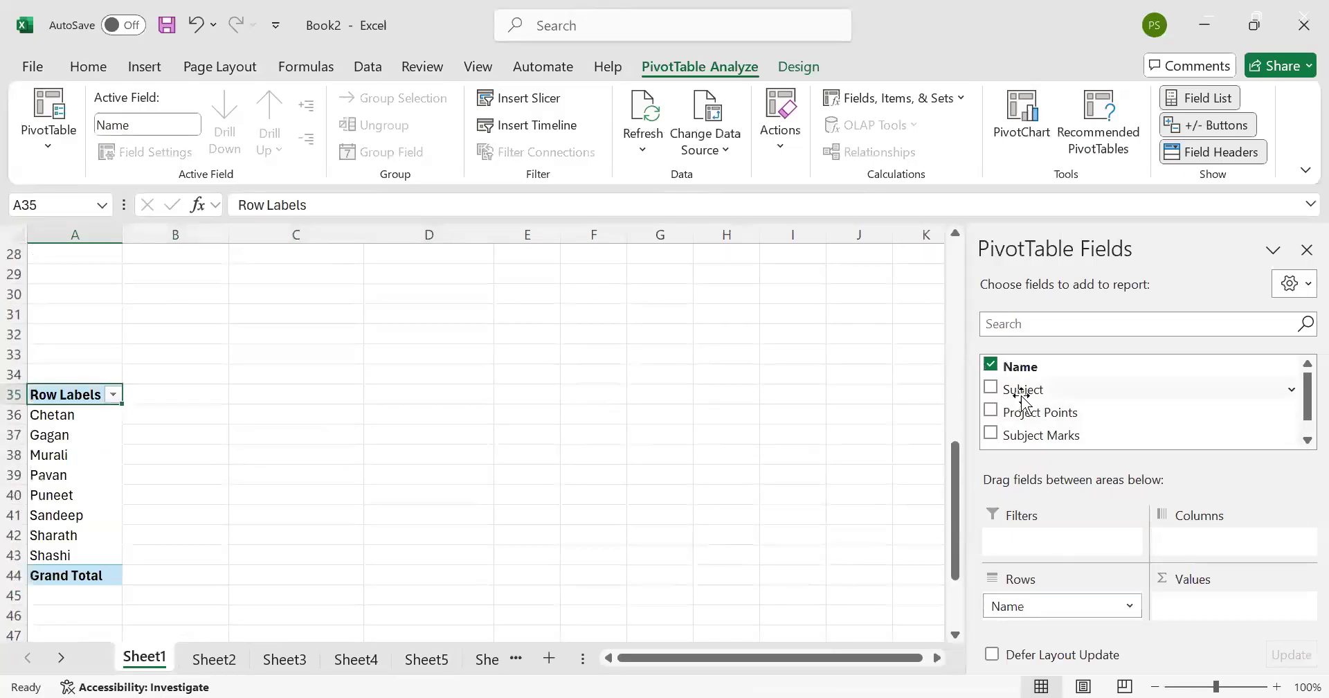
{"action": "left_click_drag", "start_coordinate": [1022, 395], "coordinate": [1019, 547]}
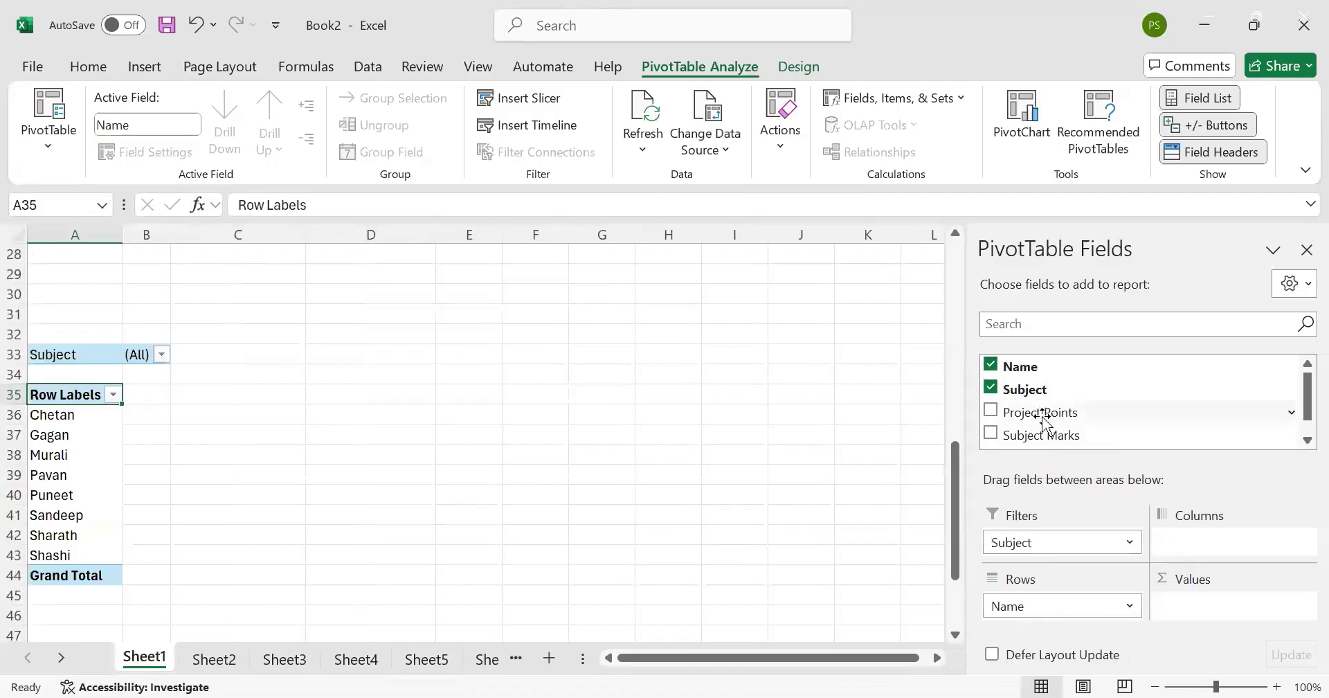
{"action": "mouse_move", "coordinate": [1043, 415]}
{"action": "left_mouse_down"}
{"action": "mouse_move", "coordinate": [1215, 559]}
{"action": "mouse_move", "coordinate": [1219, 626]}
{"action": "mouse_move", "coordinate": [1195, 606]}
{"action": "left_mouse_up"}
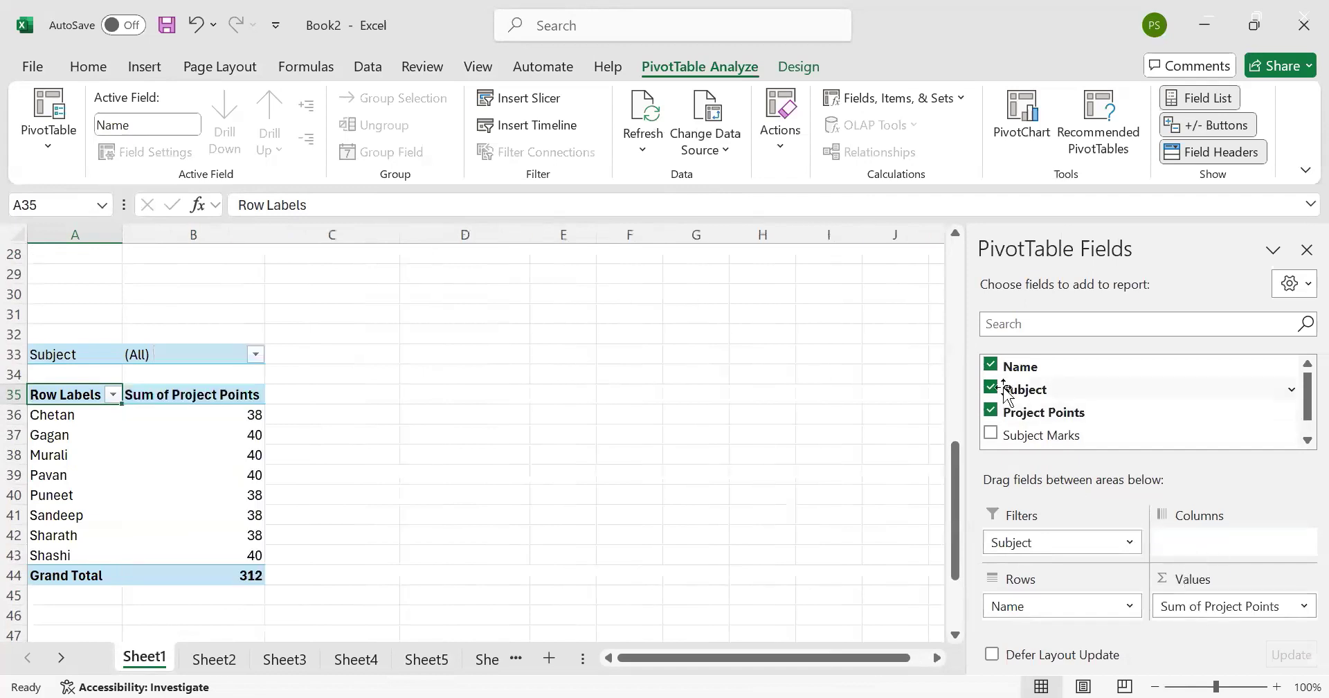
{"action": "mouse_move", "coordinate": [1039, 436]}
{"action": "left_mouse_down"}
{"action": "mouse_move", "coordinate": [1210, 630]}
{"action": "mouse_move", "coordinate": [1195, 620]}
{"action": "left_mouse_up"}
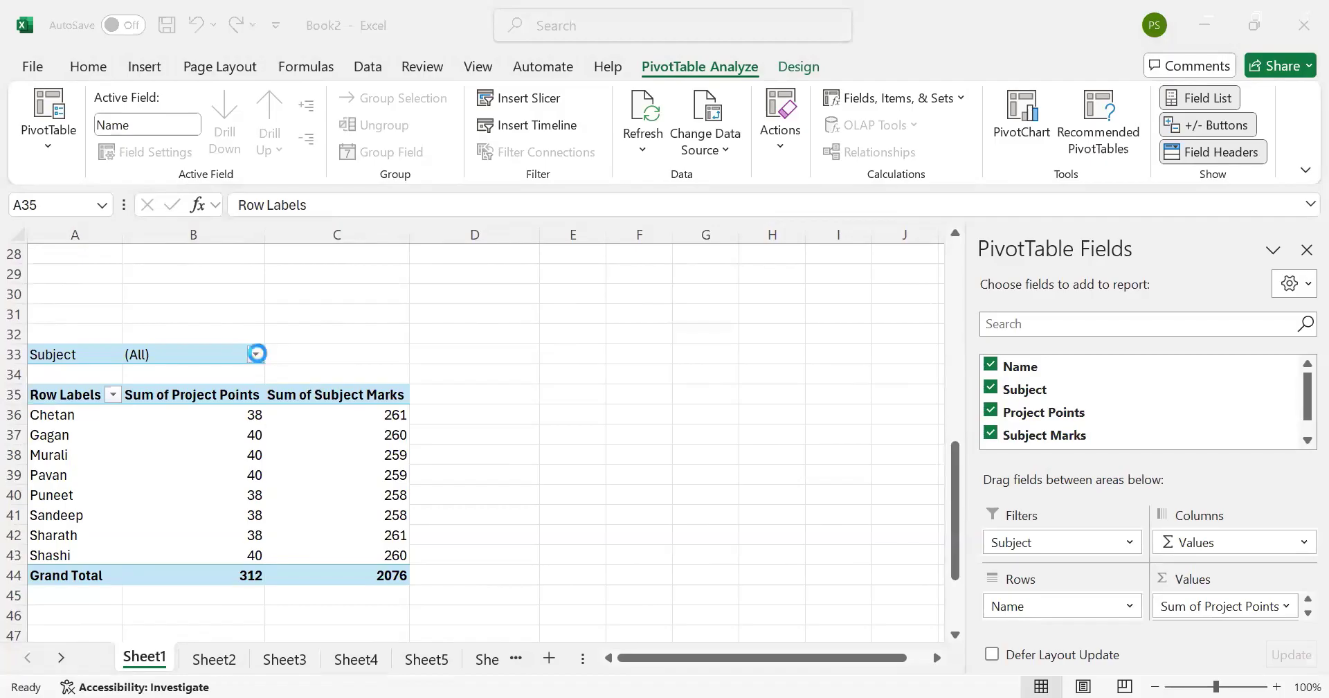
{"action": "left_click", "coordinate": [256, 353]}
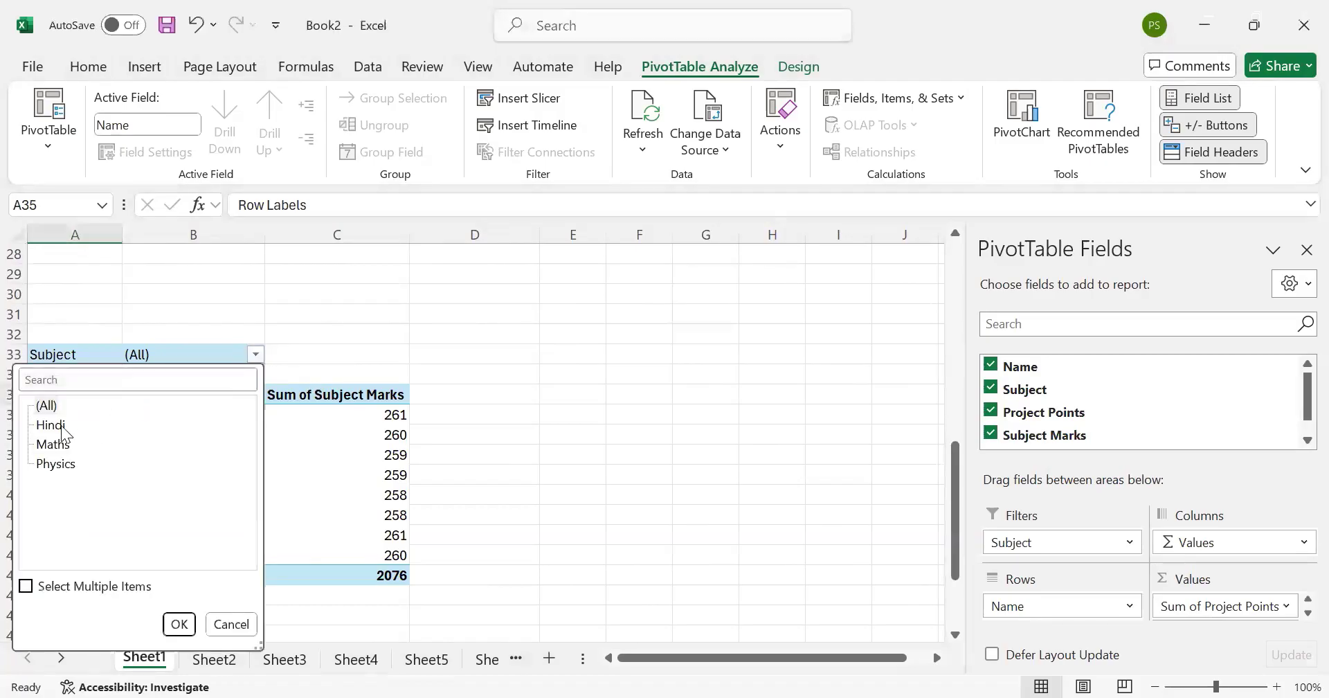
{"action": "left_click", "coordinate": [177, 624]}
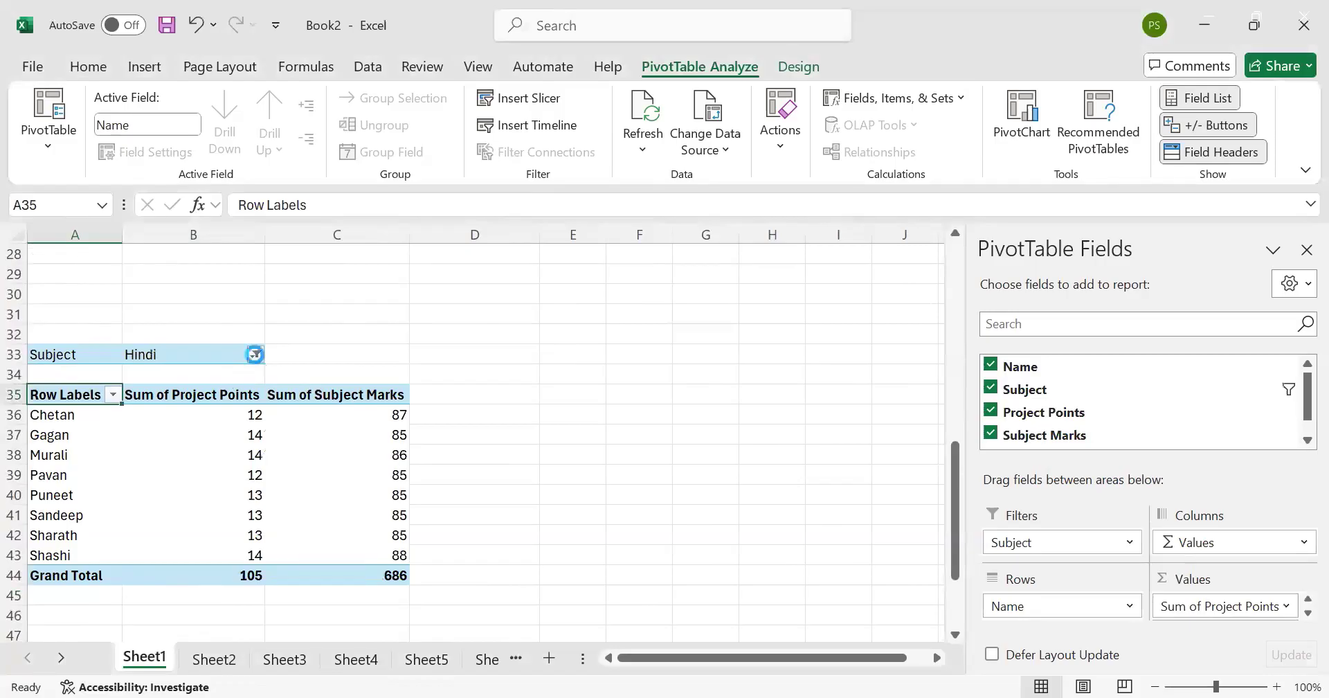
{"action": "left_click", "coordinate": [255, 354]}
{"action": "left_click", "coordinate": [54, 445]}
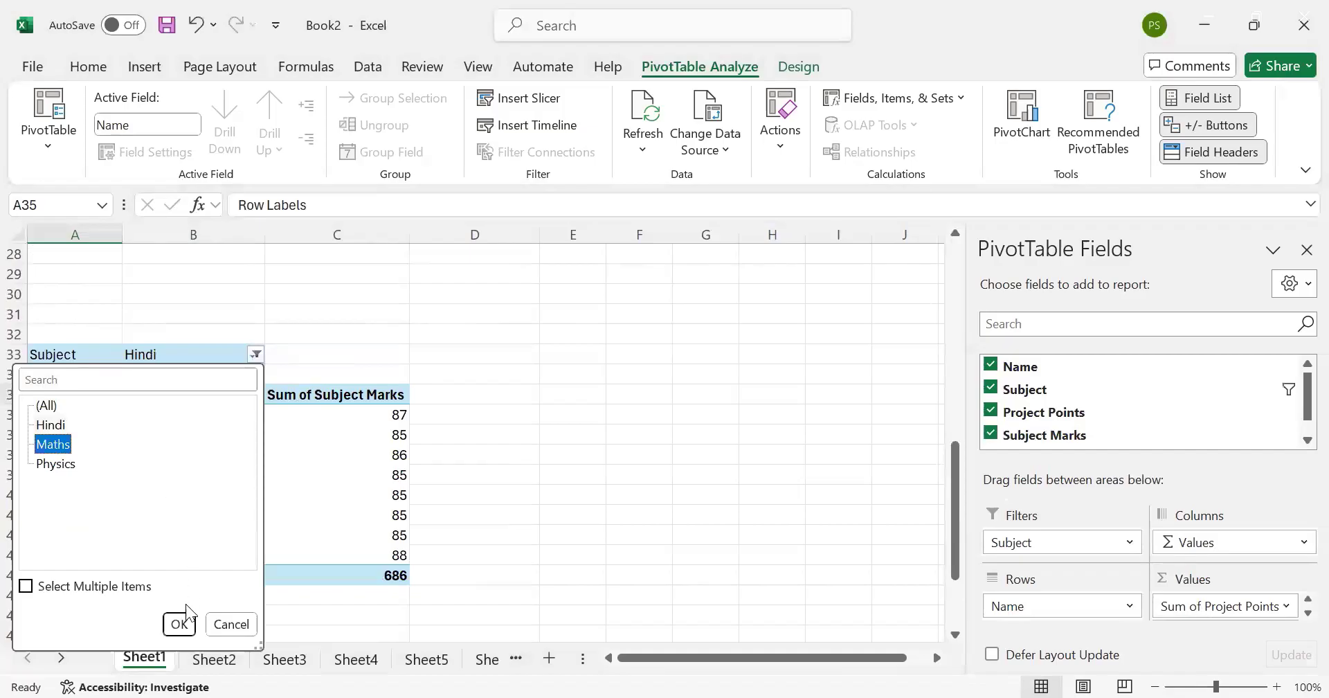
{"action": "left_click", "coordinate": [180, 625]}
{"action": "left_click", "coordinate": [180, 624]}
{"action": "left_click", "coordinate": [256, 353]}
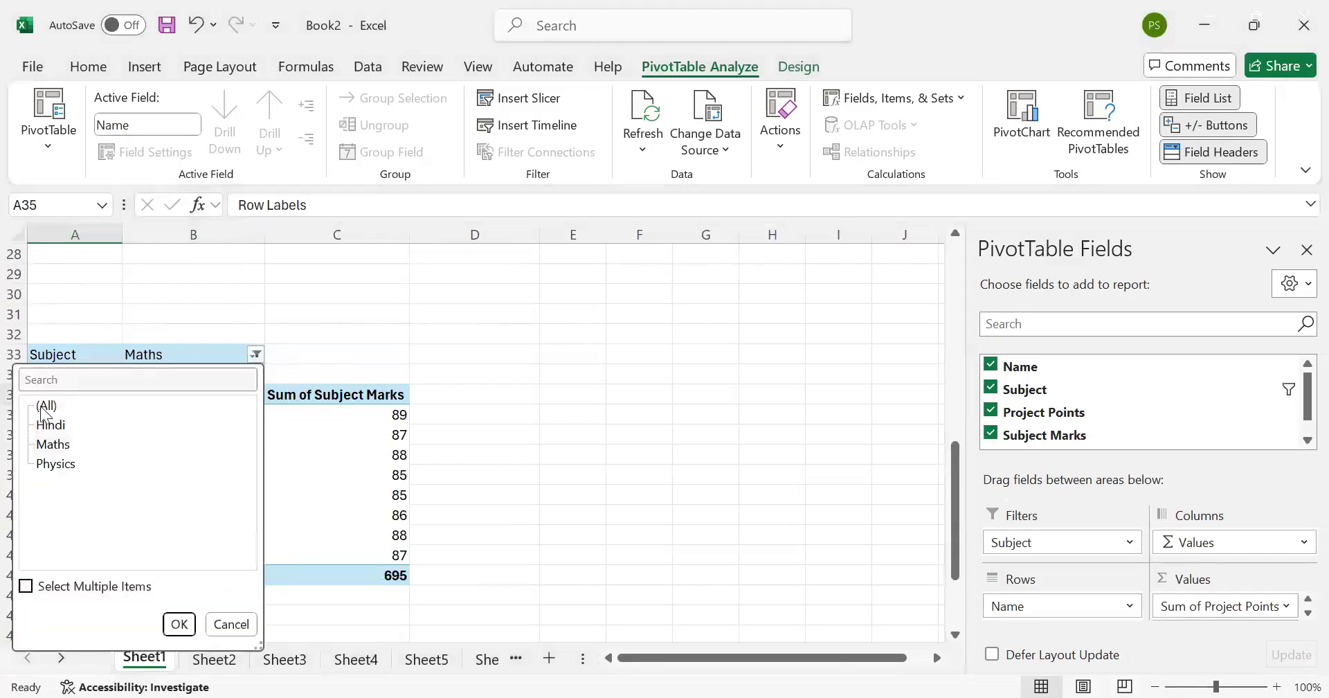
{"action": "left_click", "coordinate": [45, 405]}
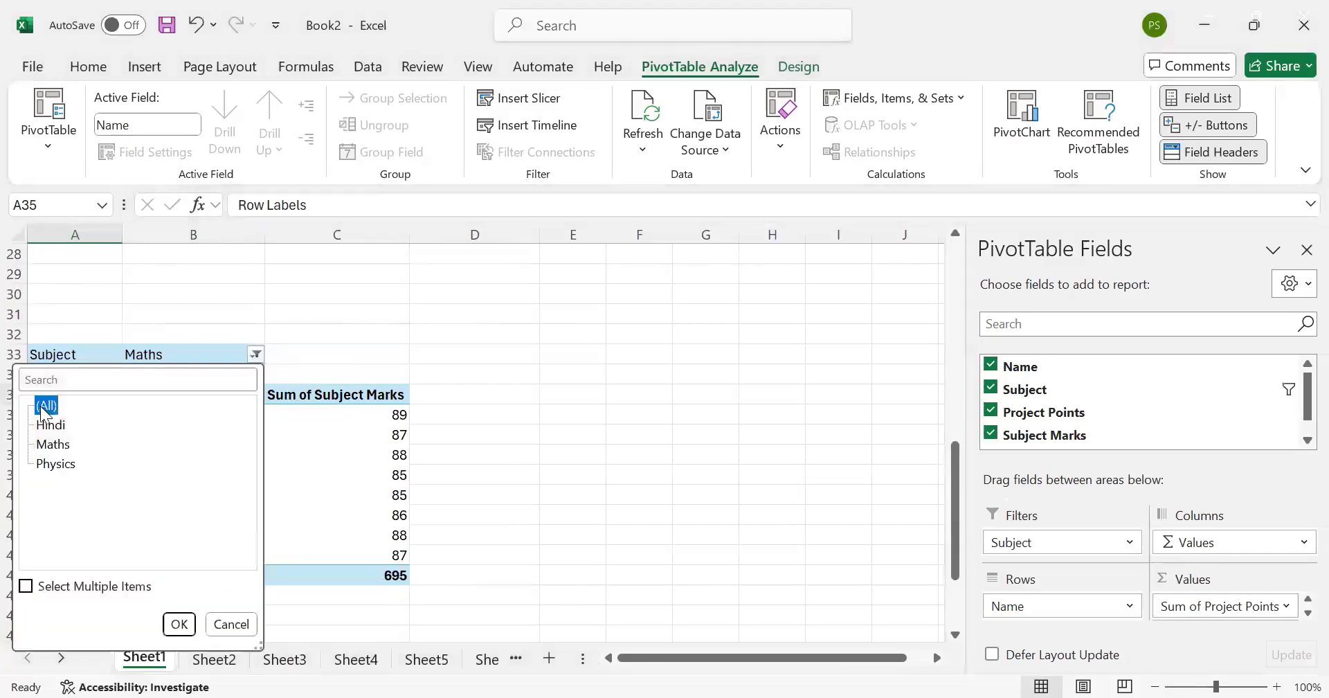
{"action": "left_click", "coordinate": [177, 626]}
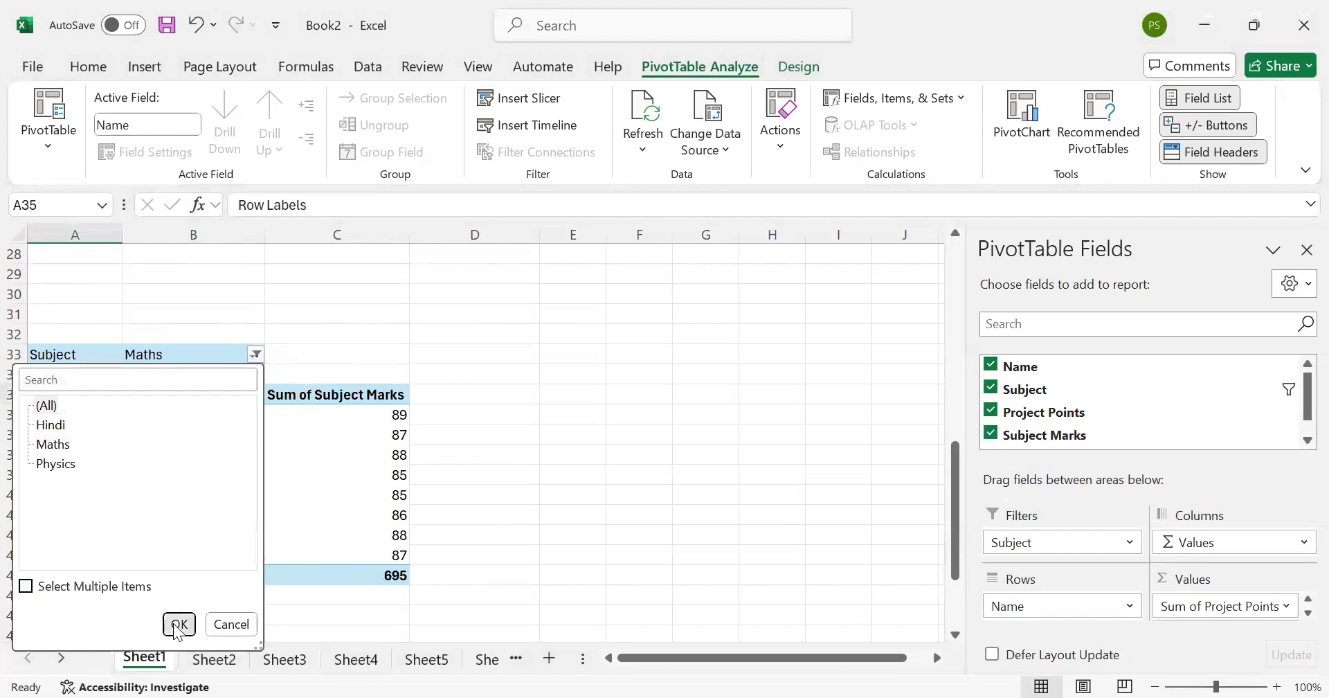
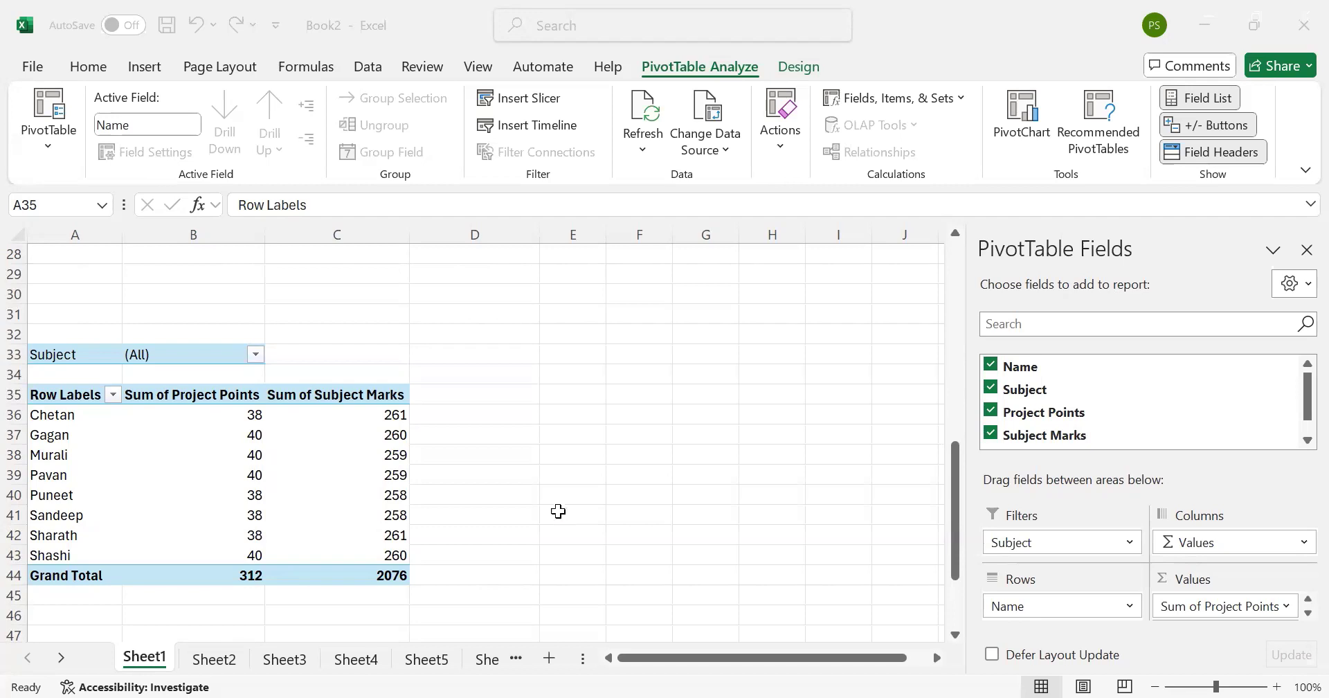
Step: Select the student rows from Chetan's row down and start a new conditional formatting rule
{"action": "left_click", "coordinate": [46, 419]}
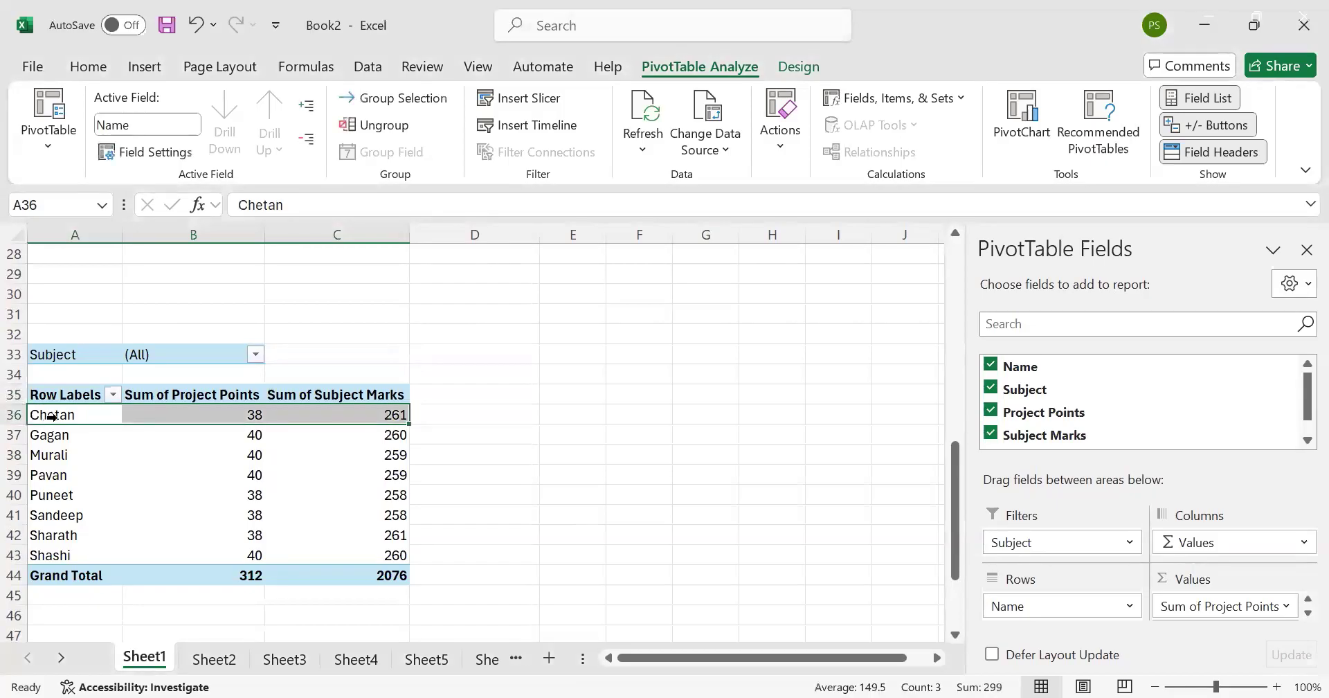
{"action": "key", "text": "shift+Down"}
{"action": "key", "text": "shift+Down"}
{"action": "key", "text": "shift+Down"}
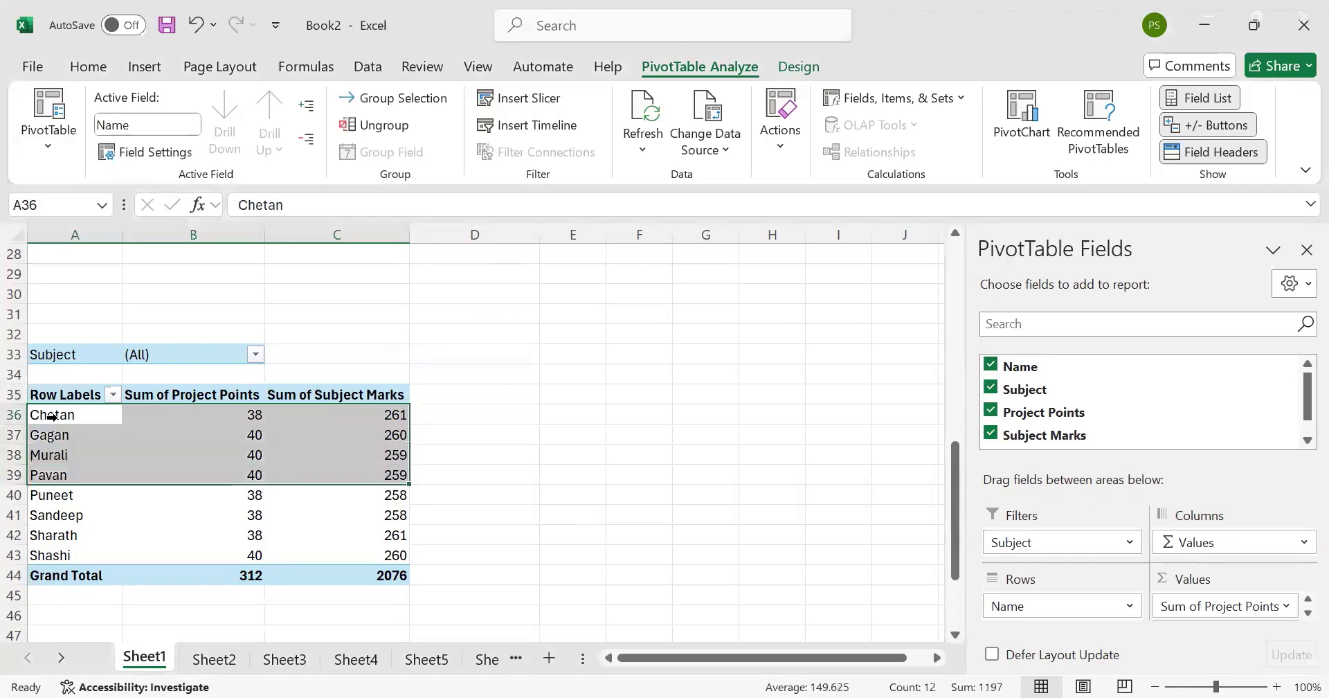
{"action": "key", "text": "shift+Down"}
{"action": "key", "text": "shift+Down"}
{"action": "key", "text": "shift+Down"}
{"action": "key", "text": "shift+Down"}
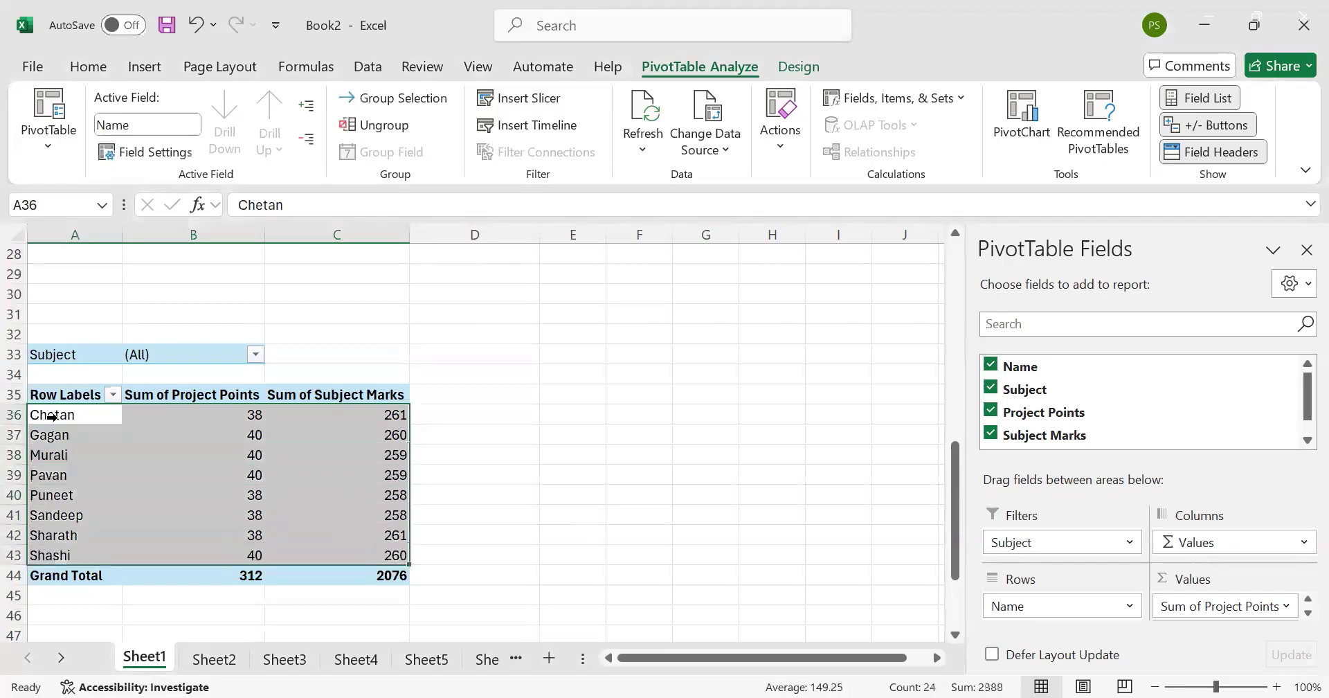
{"action": "left_click", "coordinate": [571, 429]}
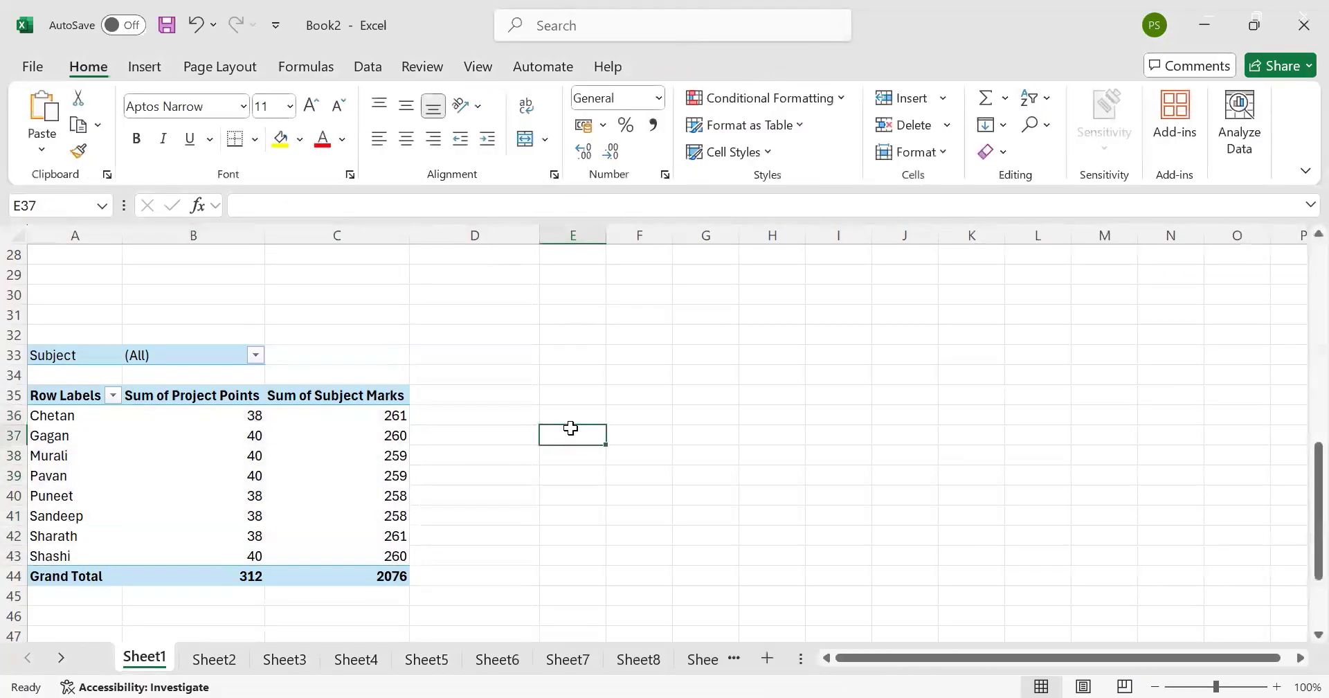
{"action": "left_click", "coordinate": [79, 236]}
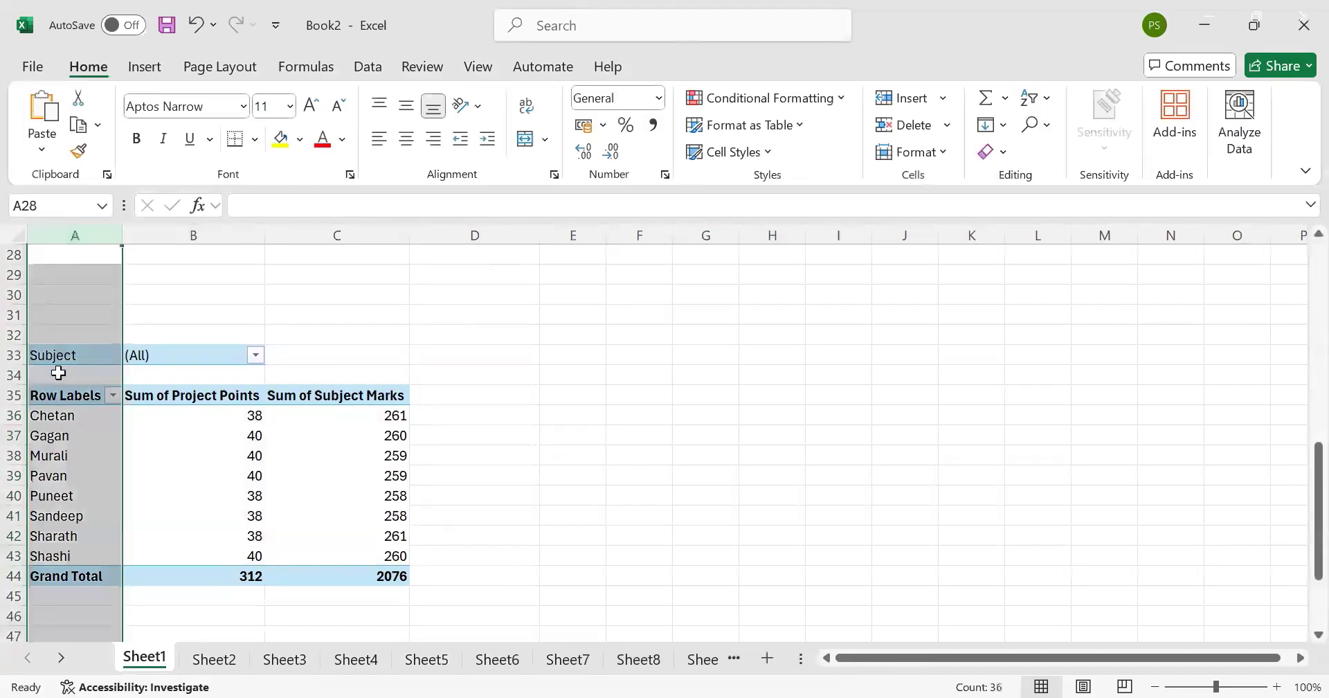
{"action": "left_click", "coordinate": [43, 415]}
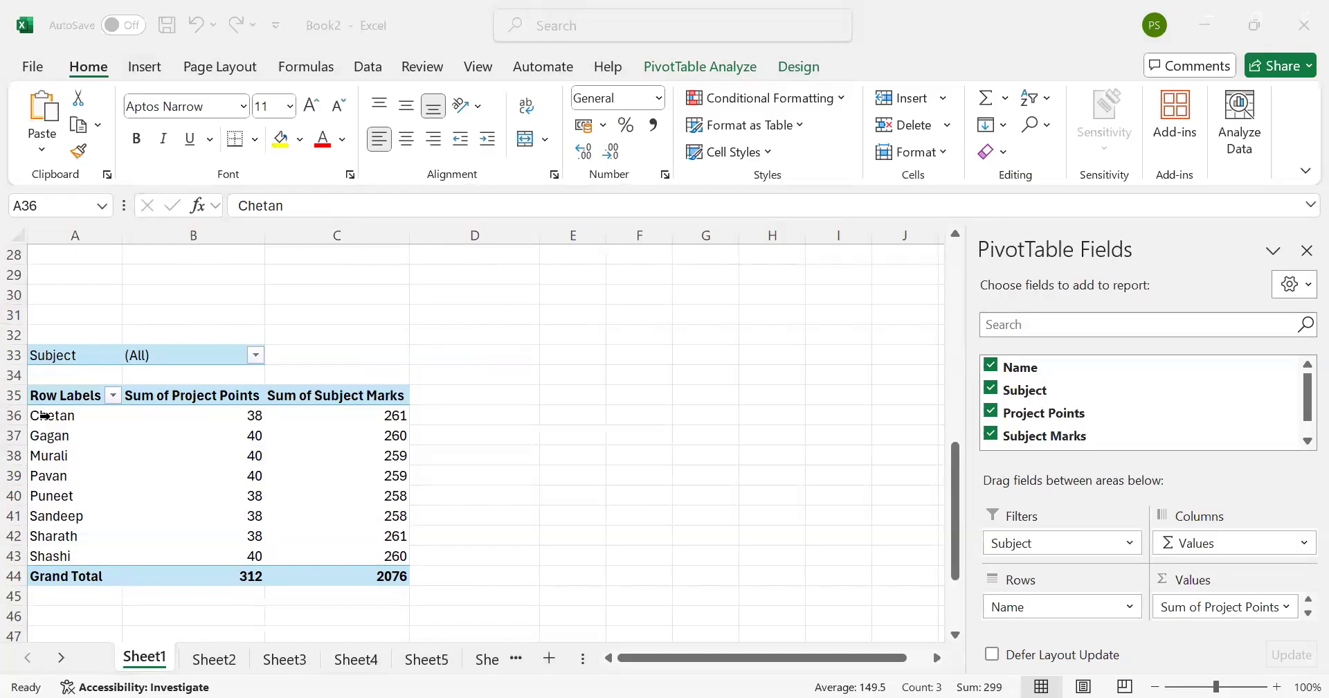
{"action": "left_click", "coordinate": [43, 415]}
{"action": "key", "text": "shift+Down"}
{"action": "key", "text": "shift+Down"}
{"action": "key", "text": "shift+Down"}
{"action": "key", "text": "shift+Down"}
{"action": "key", "text": "shift+Down"}
{"action": "key", "text": "shift+Down"}
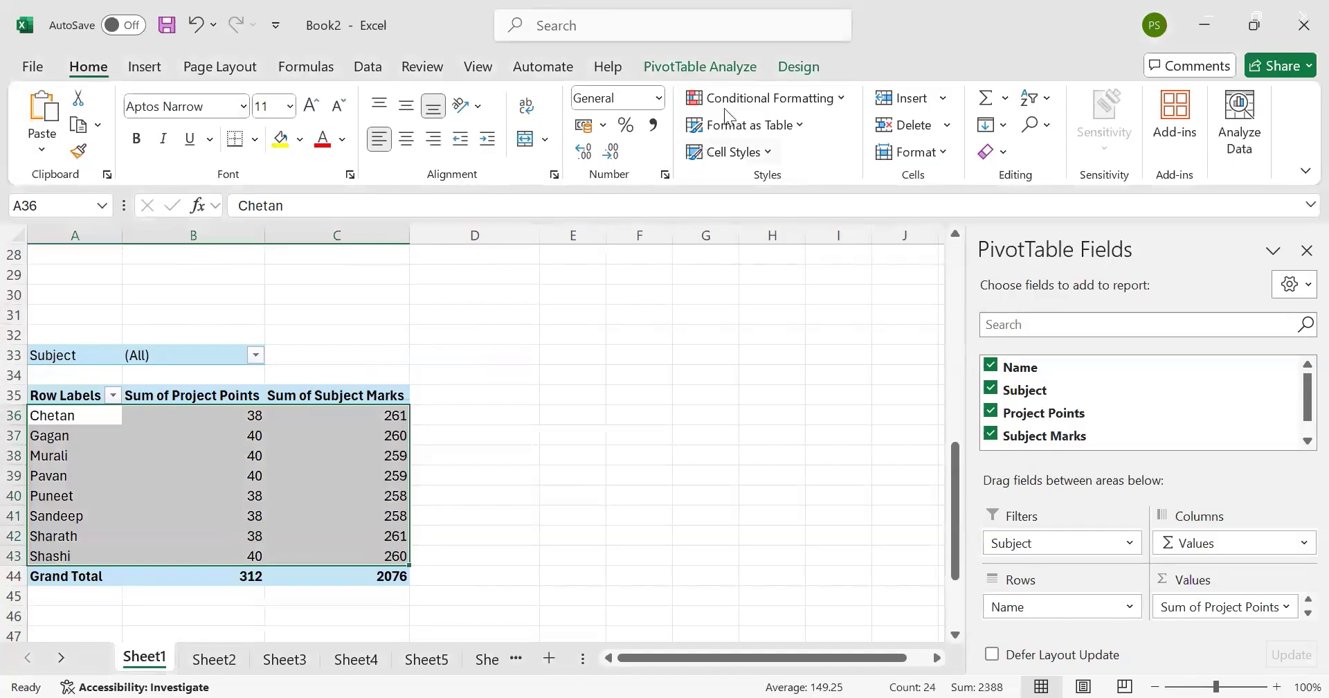
{"action": "left_click", "coordinate": [744, 103]}
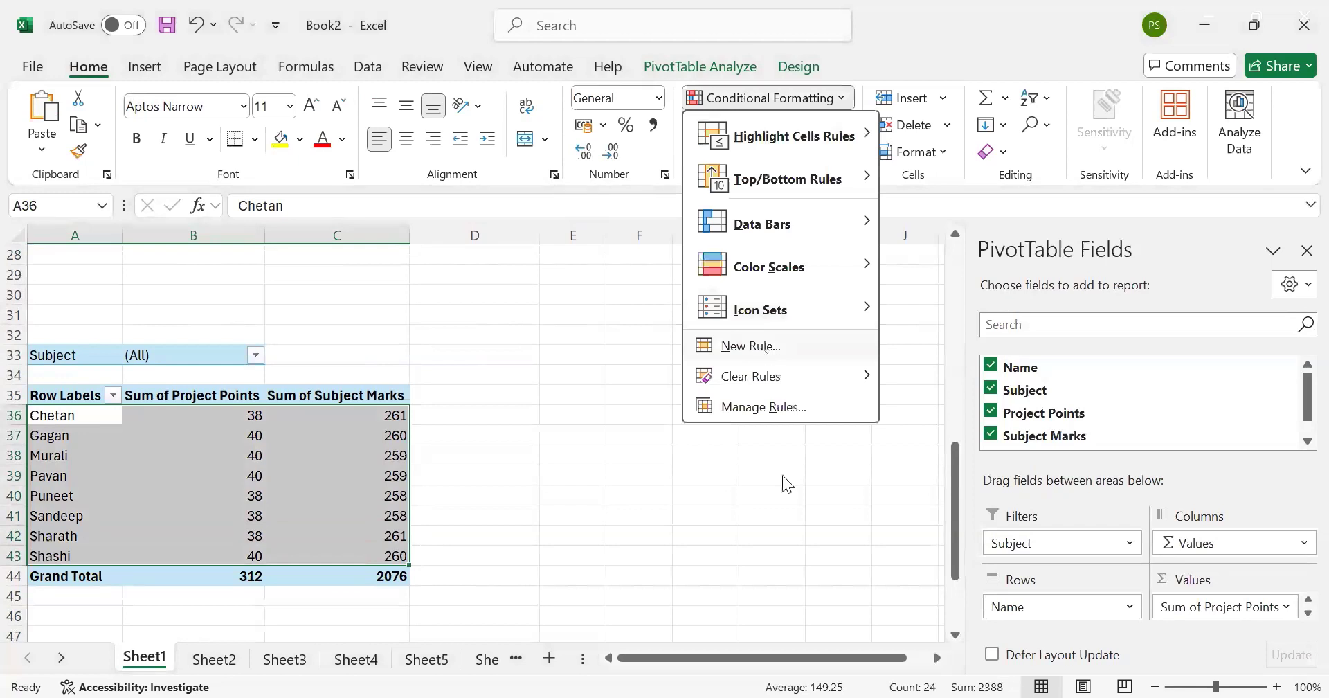
{"action": "key", "text": "n"}
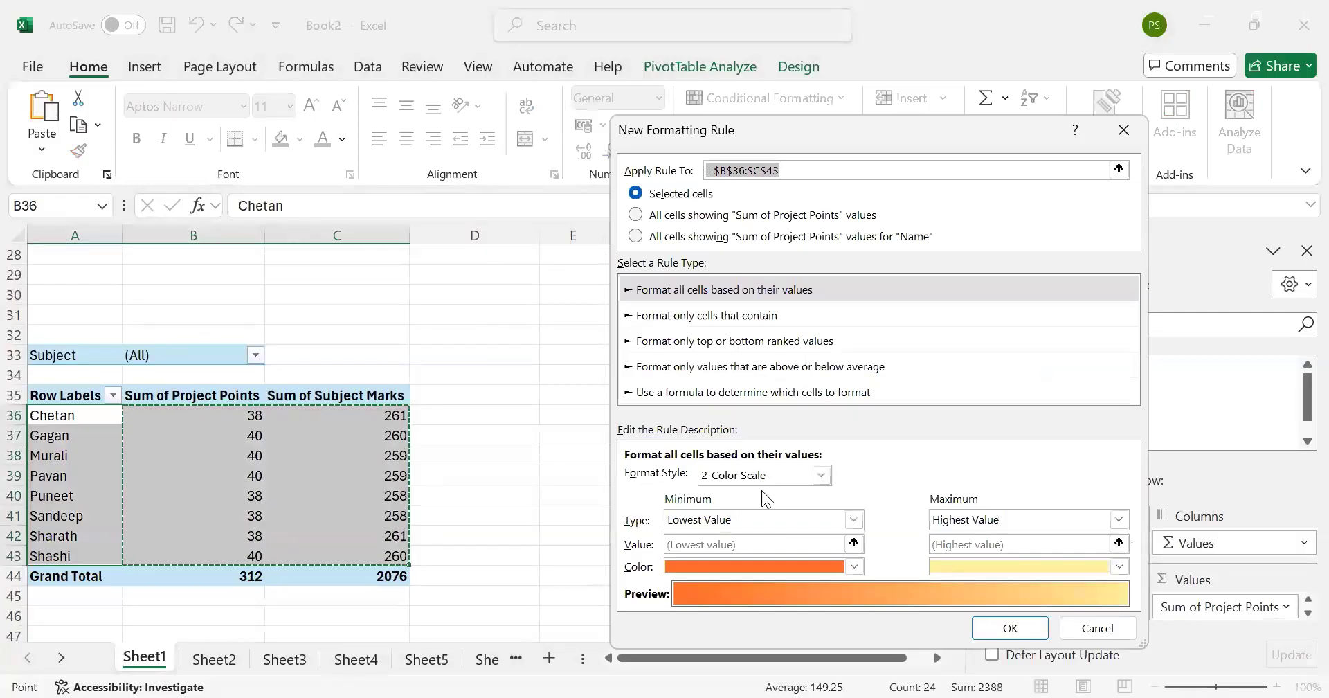
{"action": "key", "text": "Return"}
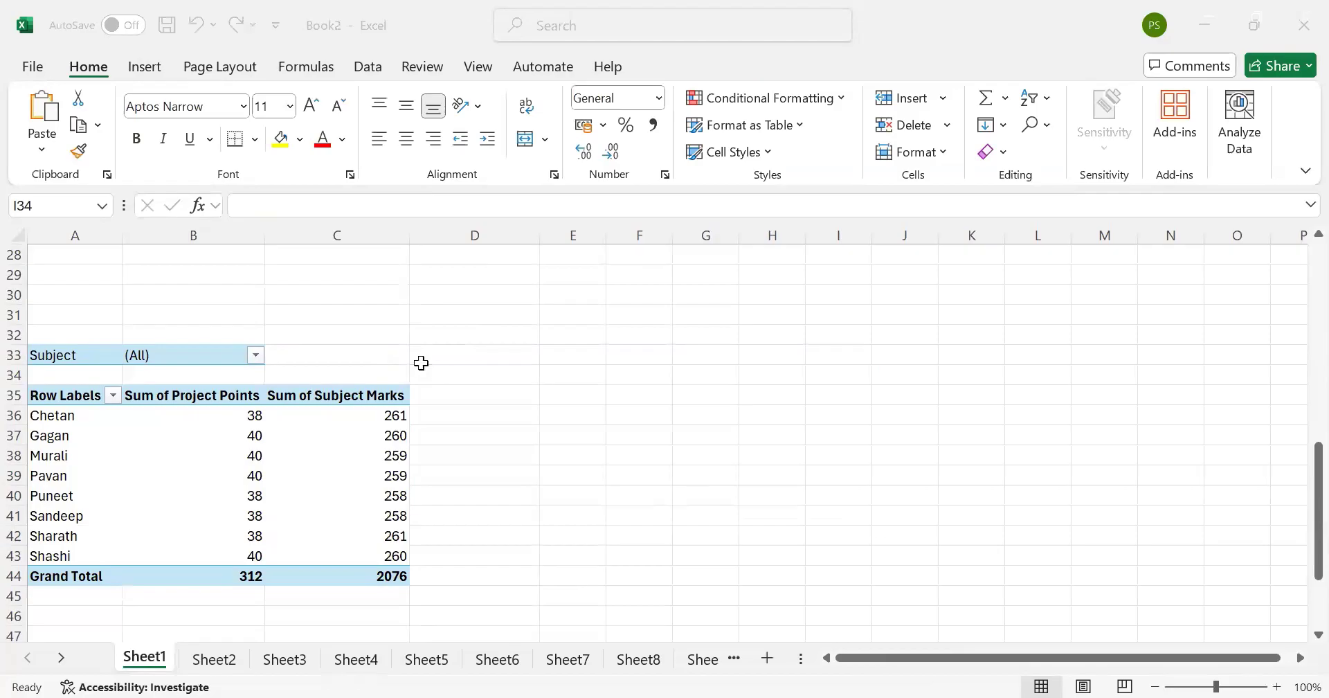
Step: Reselect the names, points and marks in A36:C43 and choose Conditional Formatting > New Rule
{"action": "key", "text": "Down"}
{"action": "key", "text": "Left"}
{"action": "key", "text": "Left"}
{"action": "key", "text": "Left"}
{"action": "key", "text": "Left"}
{"action": "key", "text": "Left"}
{"action": "key", "text": "Left"}
{"action": "key", "text": "Down"}
{"action": "key", "text": "Left"}
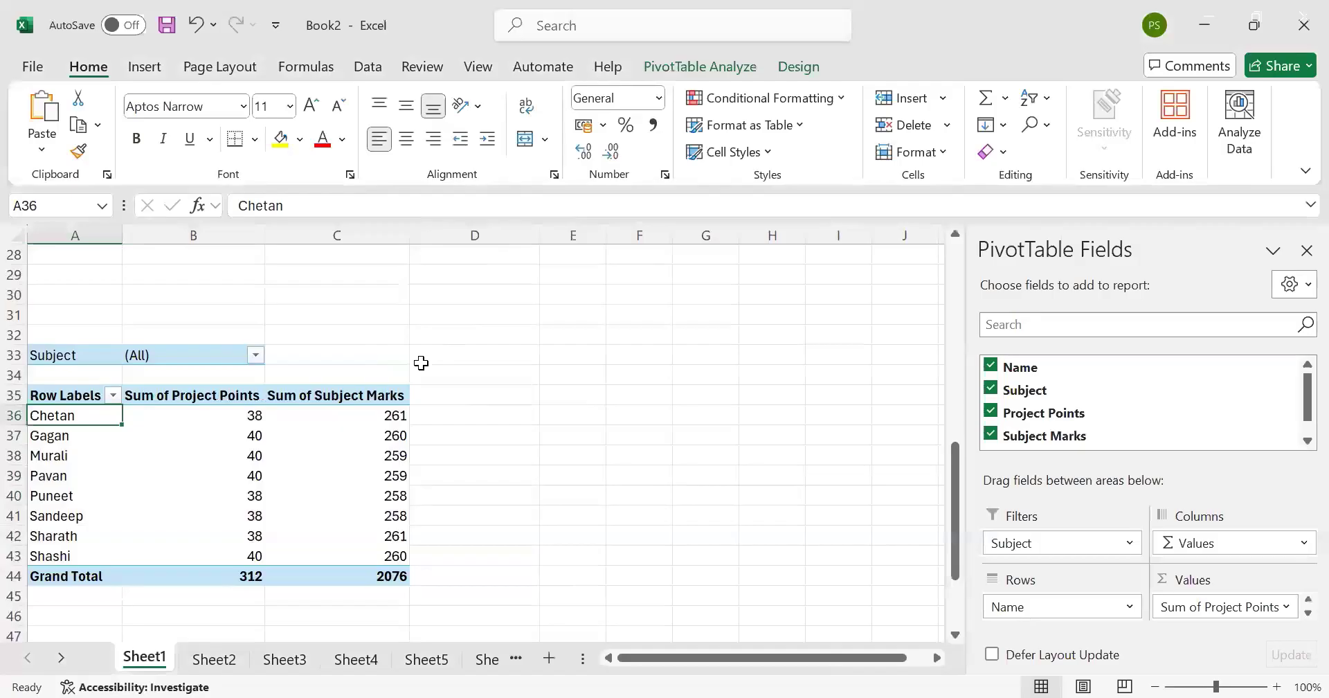
{"action": "key", "text": "shift+Down"}
{"action": "key", "text": "shift+Down"}
{"action": "key", "text": "shift+Down"}
{"action": "key", "text": "shift+Down"}
{"action": "key", "text": "shift+Down"}
{"action": "key", "text": "shift+Down"}
{"action": "key", "text": "shift+Down"}
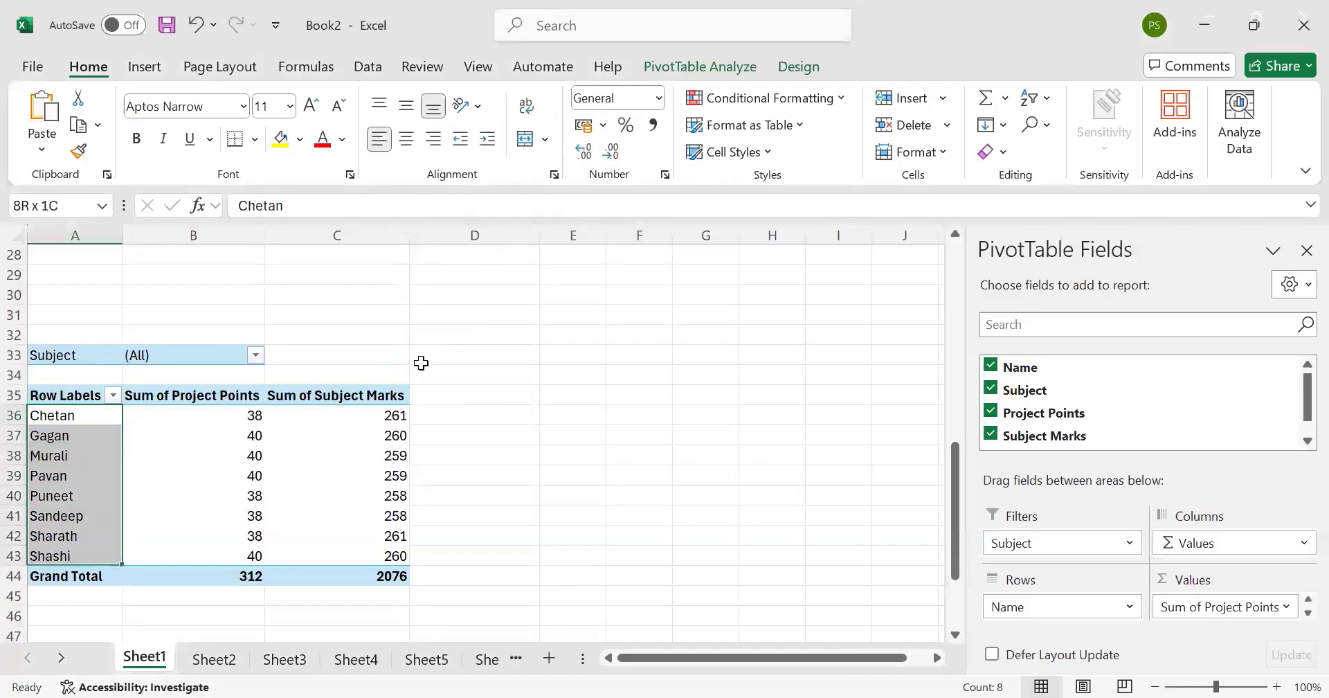
{"action": "key", "text": "shift+Right"}
{"action": "key", "text": "shift+Right"}
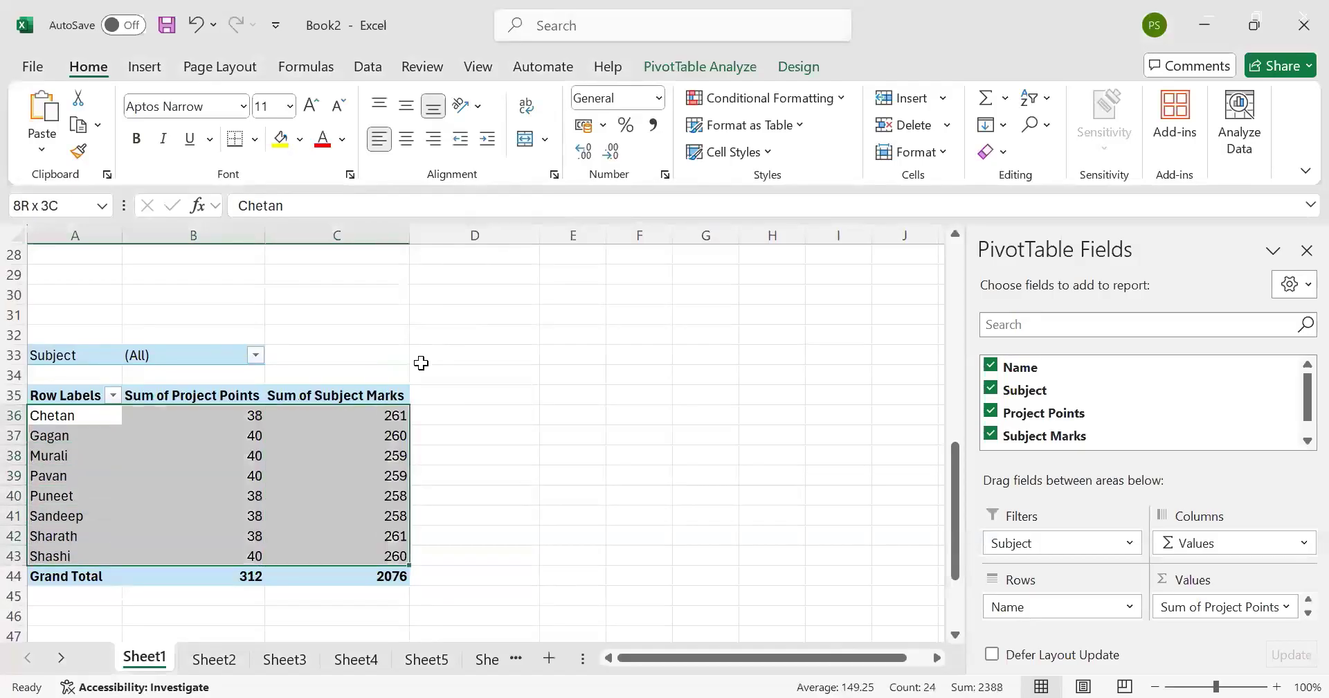
{"action": "left_click", "coordinate": [778, 97]}
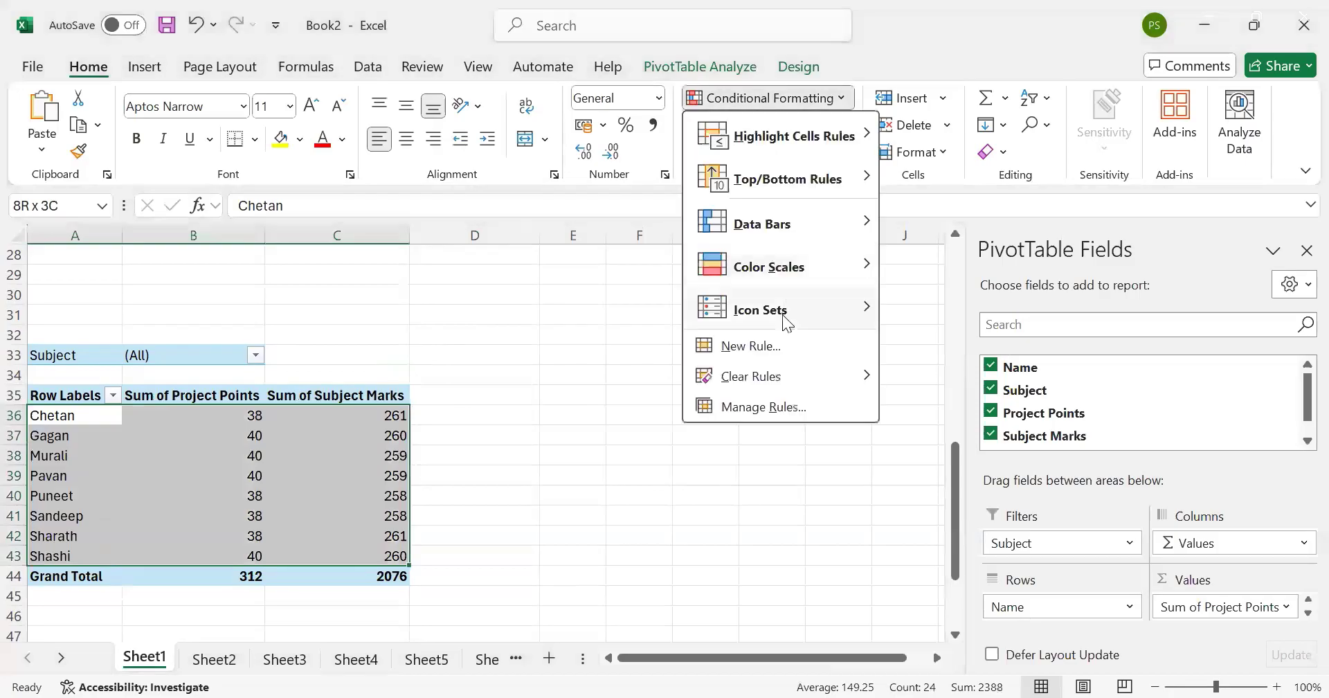
{"action": "left_click", "coordinate": [781, 361]}
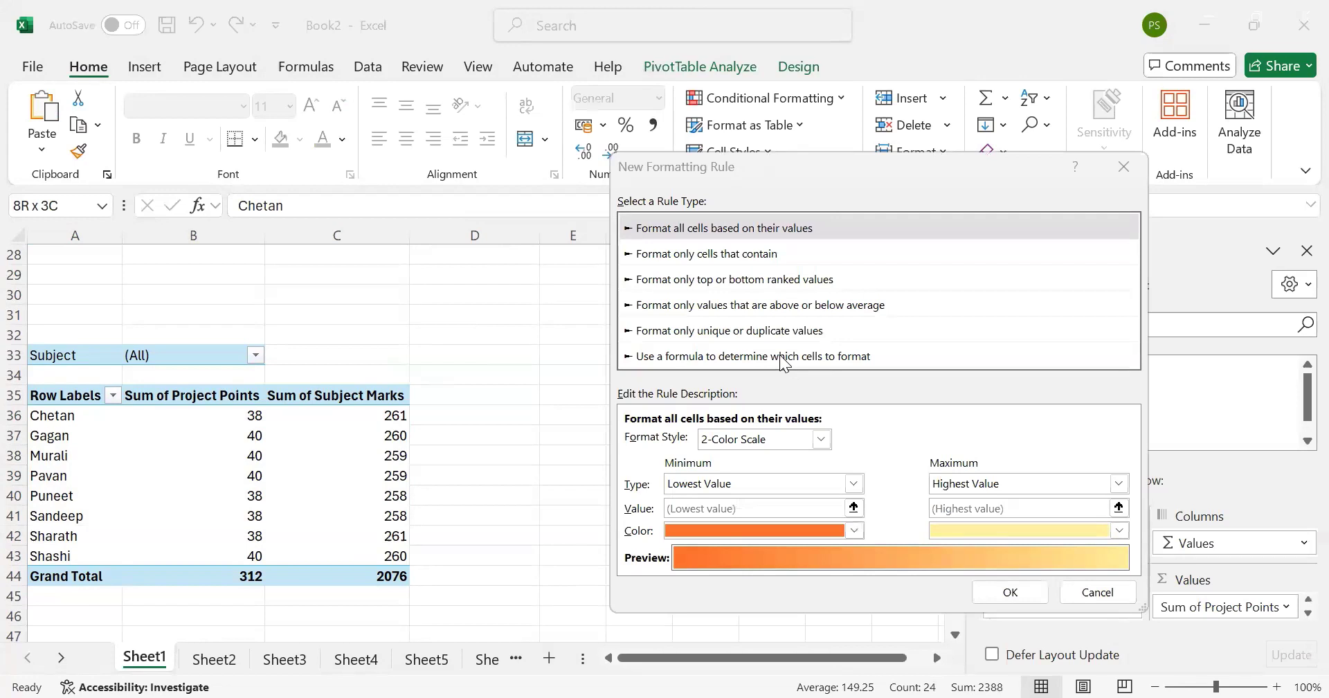
Step: Dismiss the current dialog with Escape
{"action": "key", "text": "Escape"}
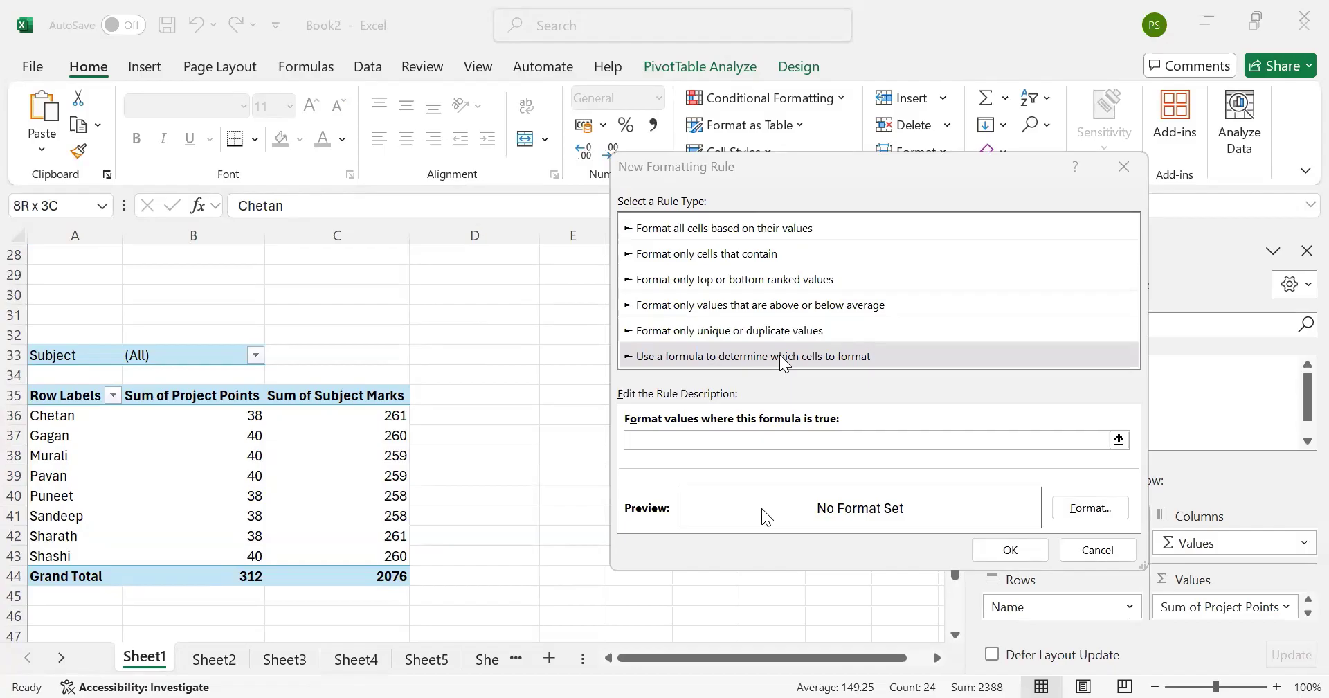
Step: Choose the 'Use a formula to determine which cells to format' rule type and click into the formula box
{"action": "left_click", "coordinate": [781, 357]}
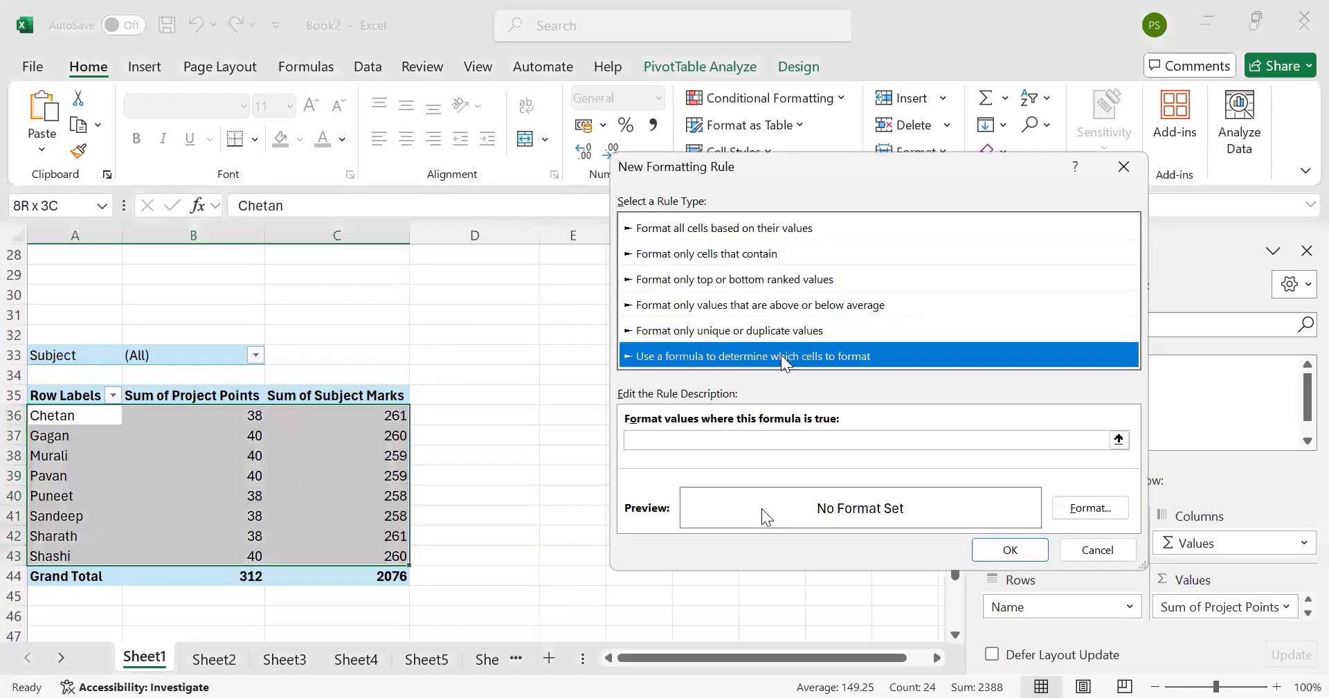
{"action": "left_click", "coordinate": [777, 434]}
{"action": "left_click", "coordinate": [777, 435]}
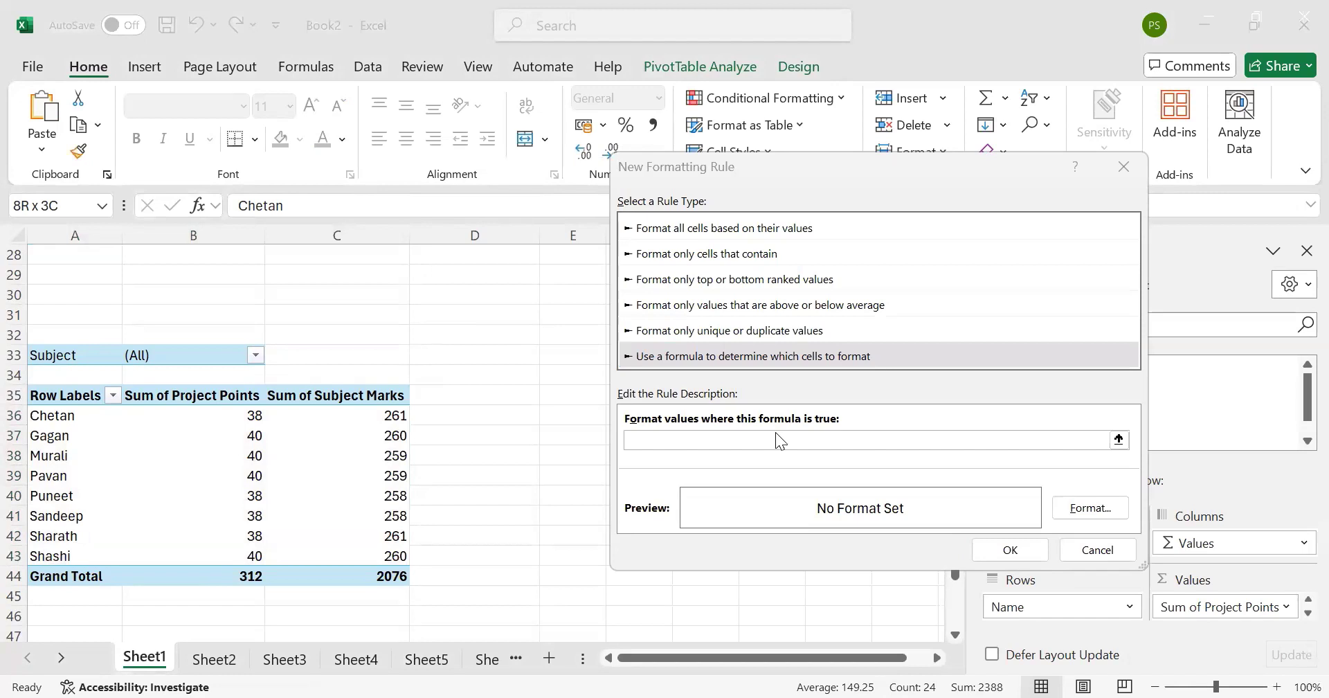
{"action": "key", "text": "Escape"}
{"action": "type", "text": "=AND($"}
Step: Add the first AND condition B36<20 to the rule's formula
{"action": "left_click", "coordinate": [769, 444]}
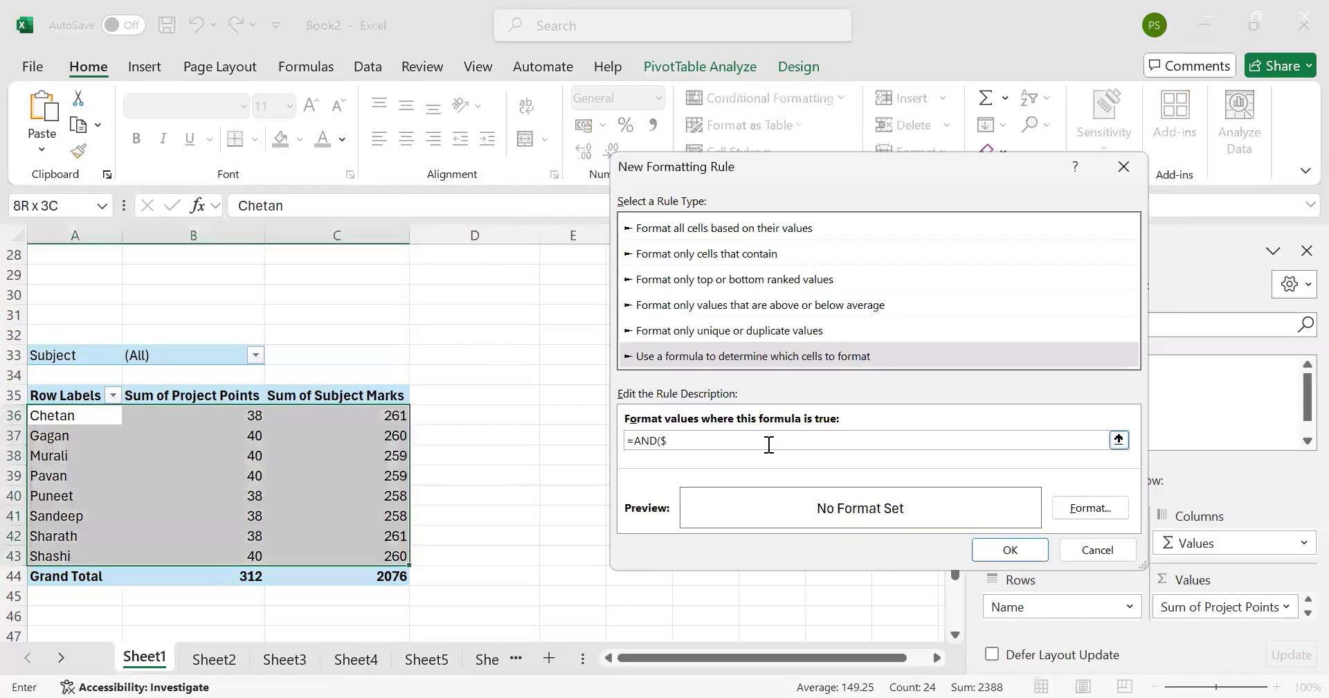
{"action": "type", "text": "B"}
{"action": "type", "text": "36"}
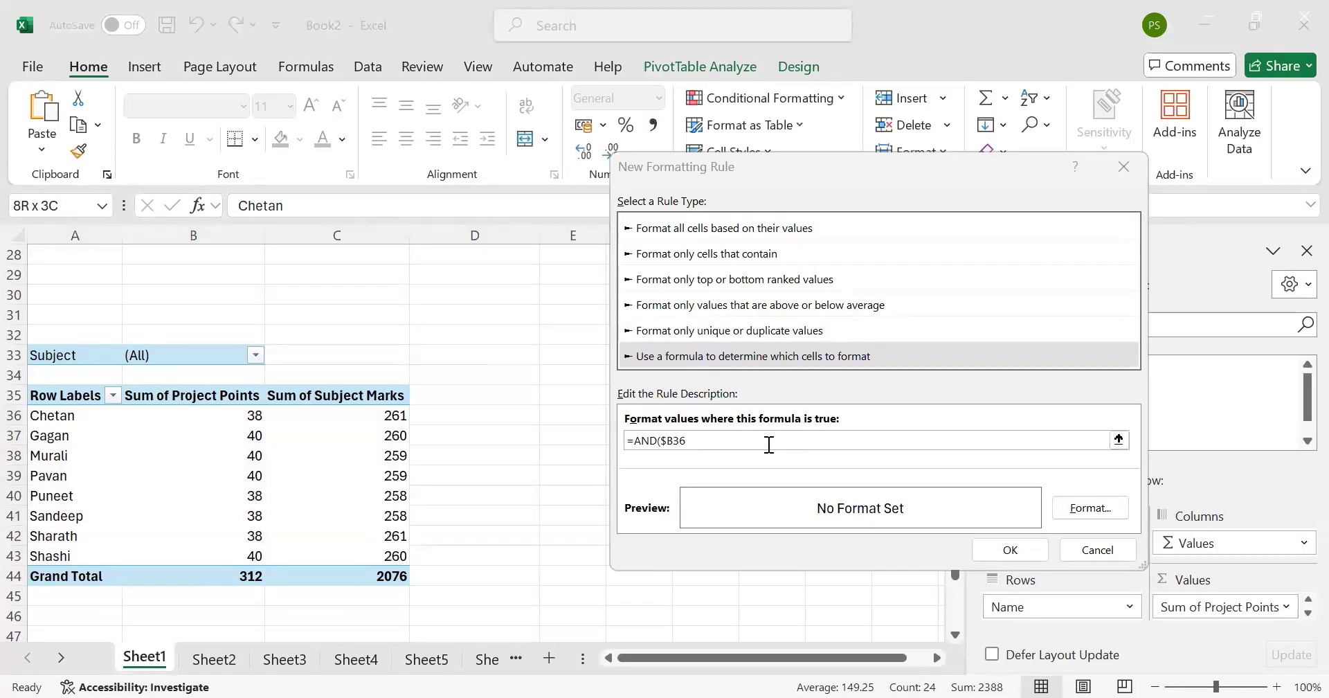
{"action": "left_click", "coordinate": [768, 444]}
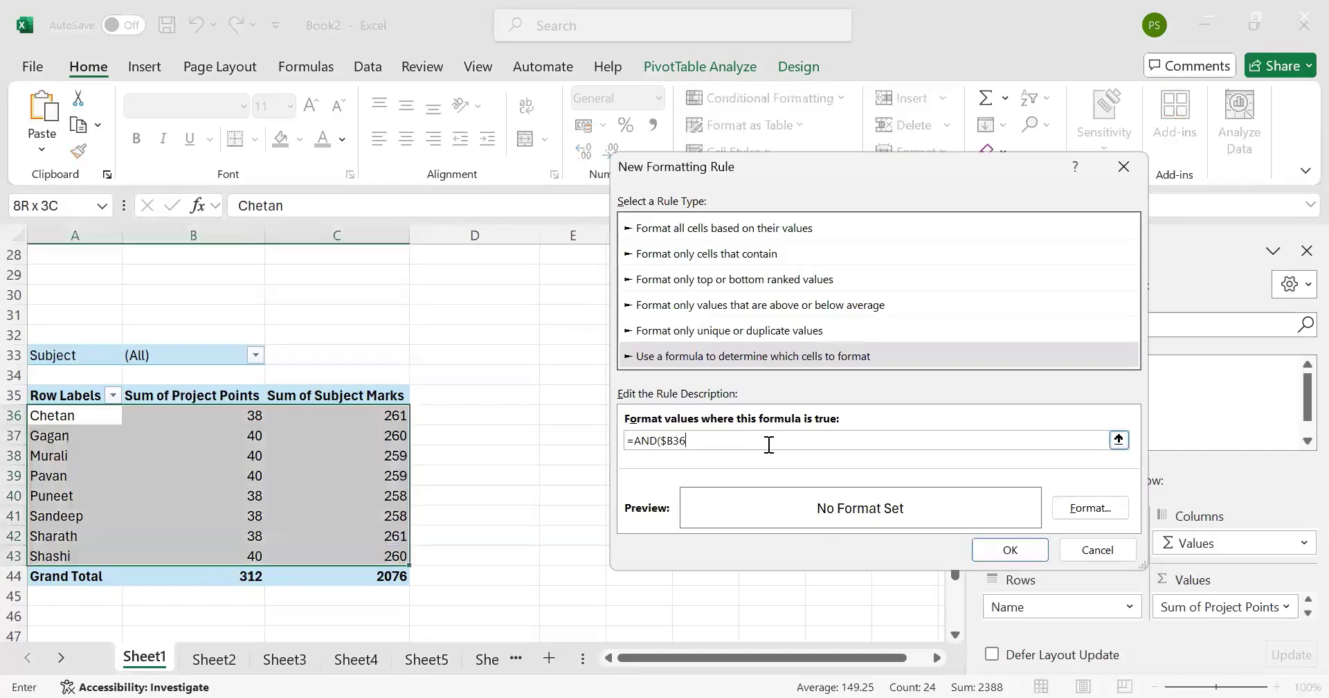
{"action": "type", "text": "<20"}
{"action": "key", "text": "Return"}
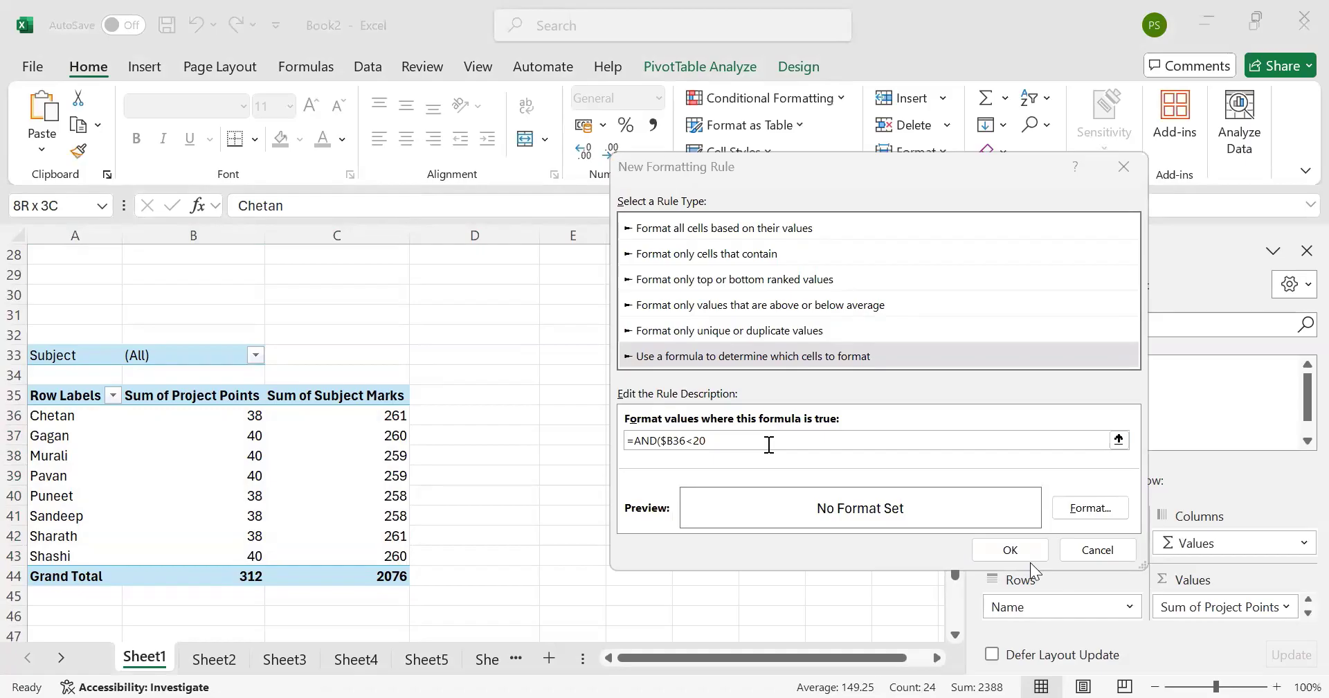
Step: Finish the formula with the $C36<50 condition and confirm the rule with OK
{"action": "left_click", "coordinate": [1030, 560]}
{"action": "left_click", "coordinate": [766, 445]}
{"action": "type", "text": ",$"}
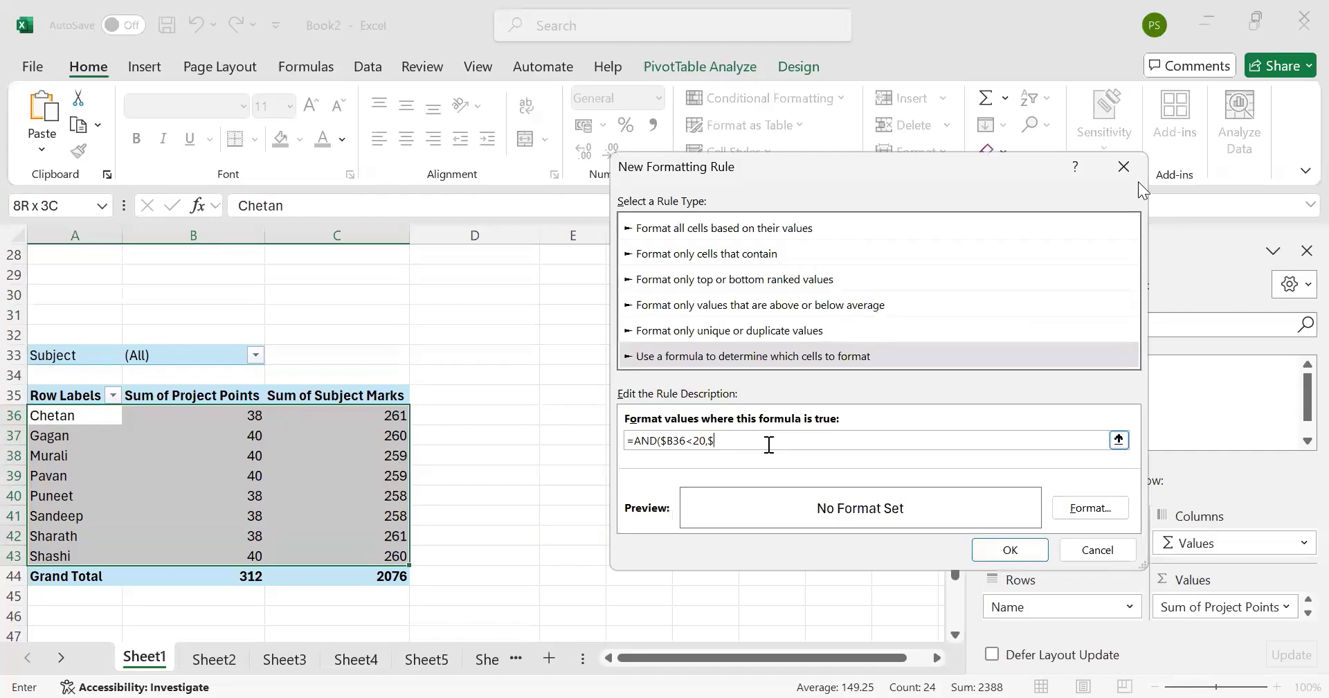
{"action": "type", "text": "C"}
{"action": "type", "text": "36"}
{"action": "type", "text": "<50"}
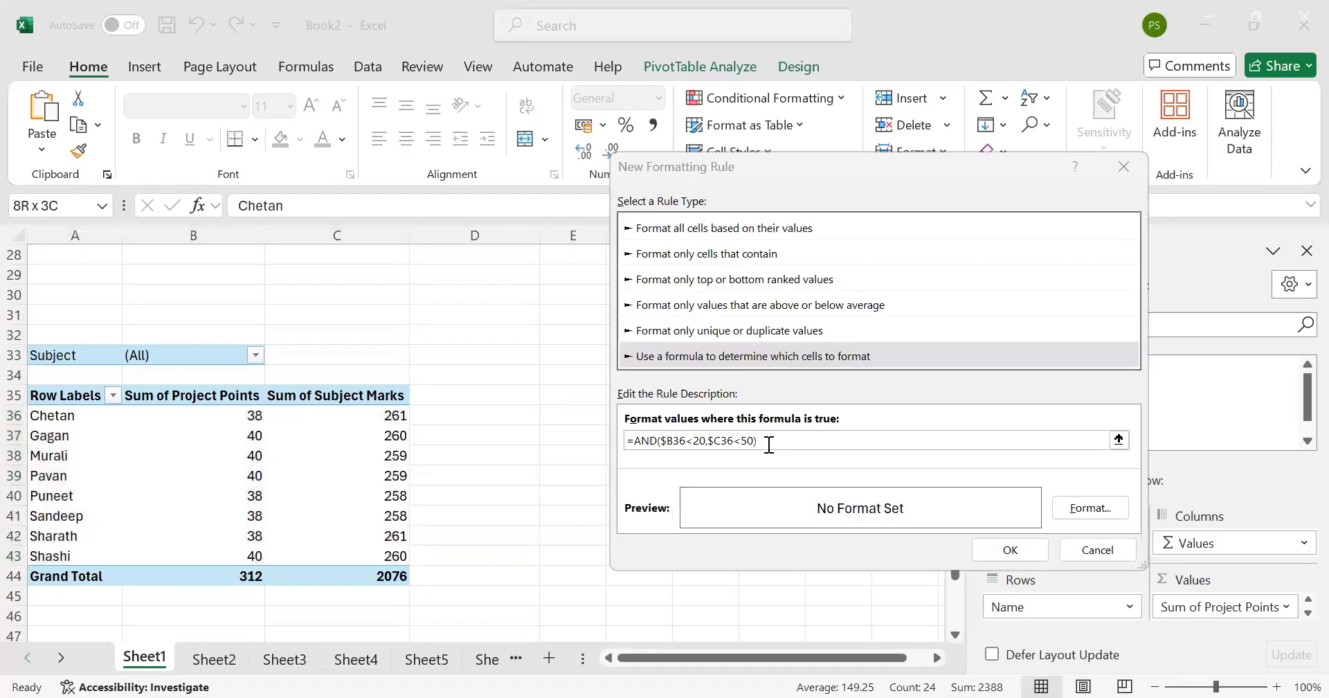
{"action": "left_click", "coordinate": [768, 444]}
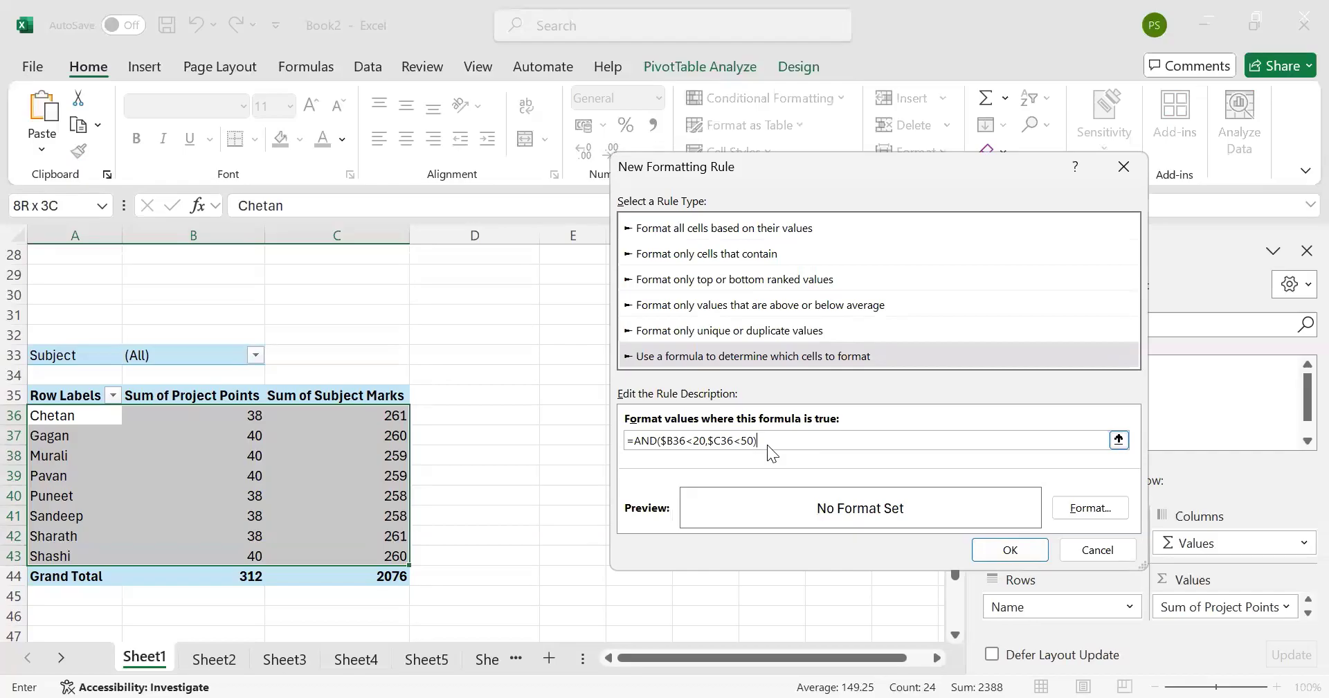
{"action": "key", "text": "Return"}
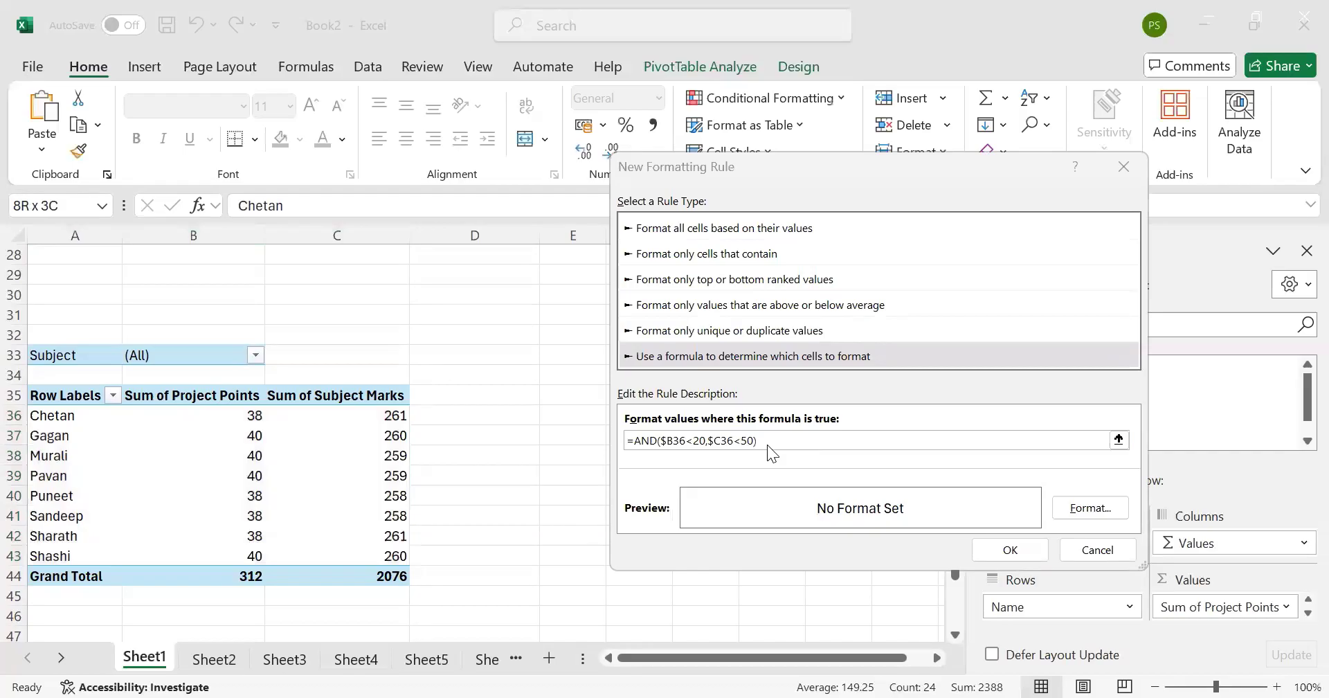
{"action": "key", "text": "Return"}
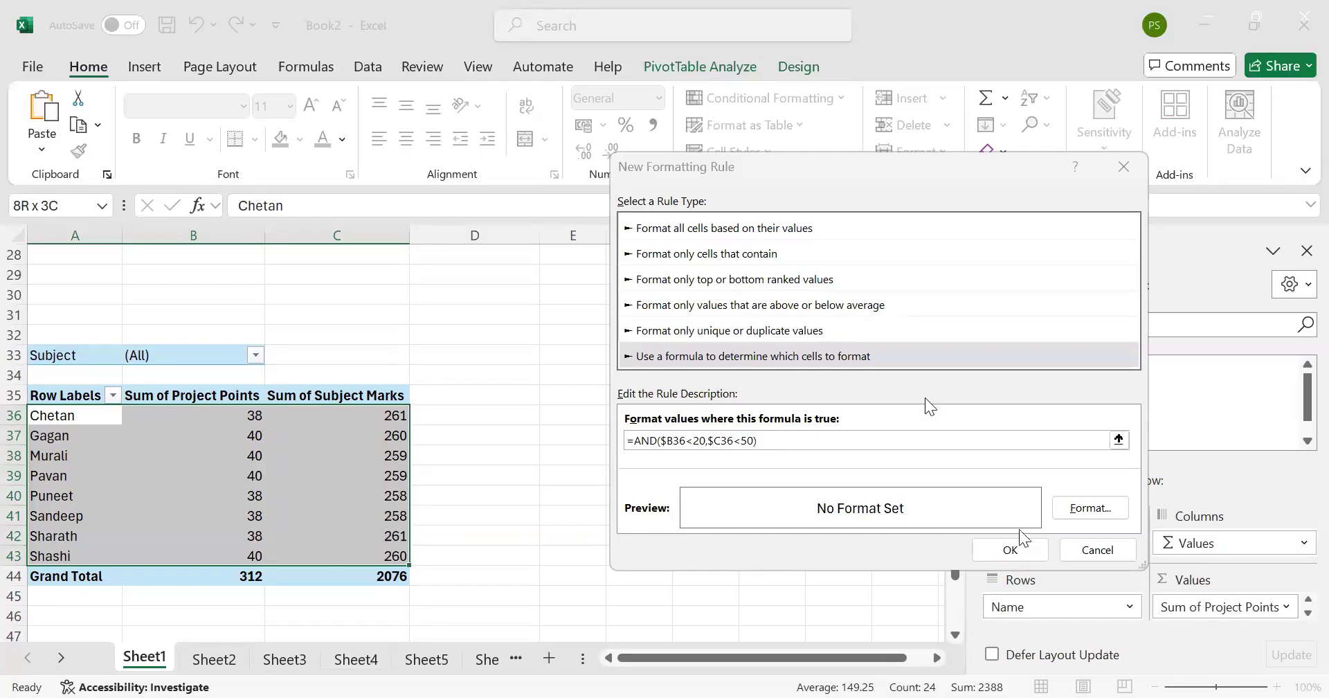
{"action": "left_click", "coordinate": [1020, 552]}
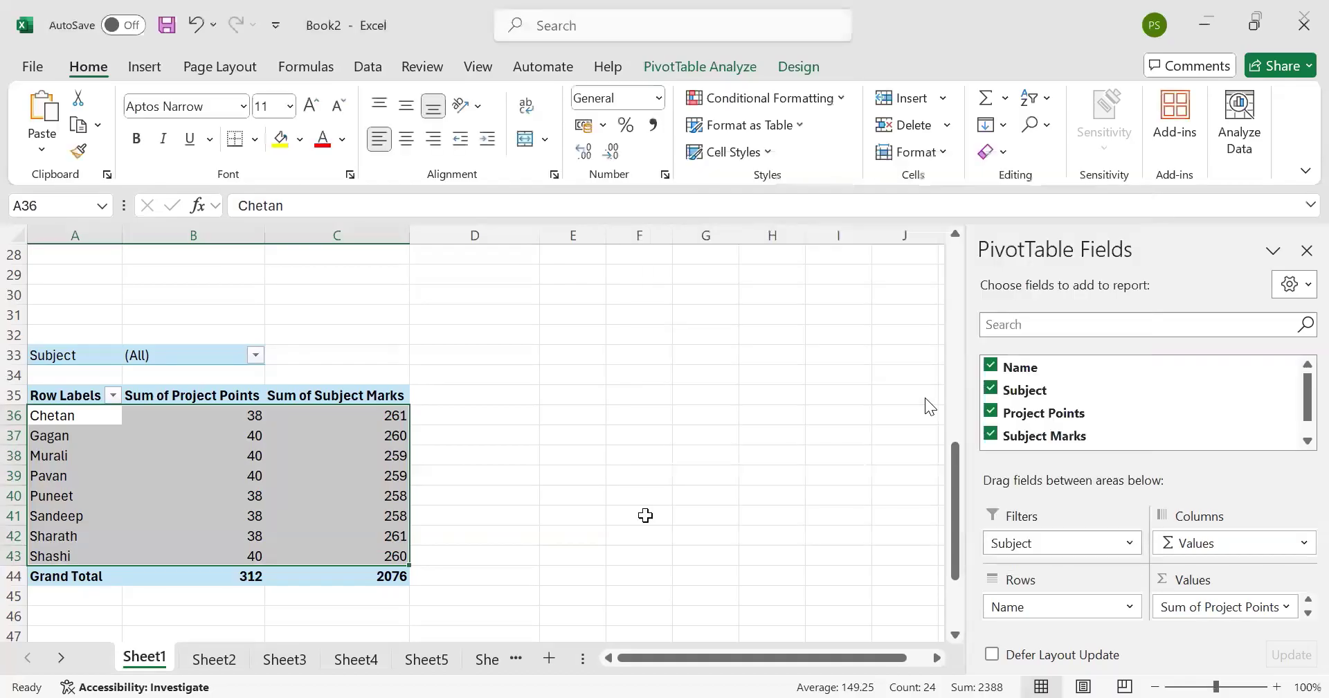